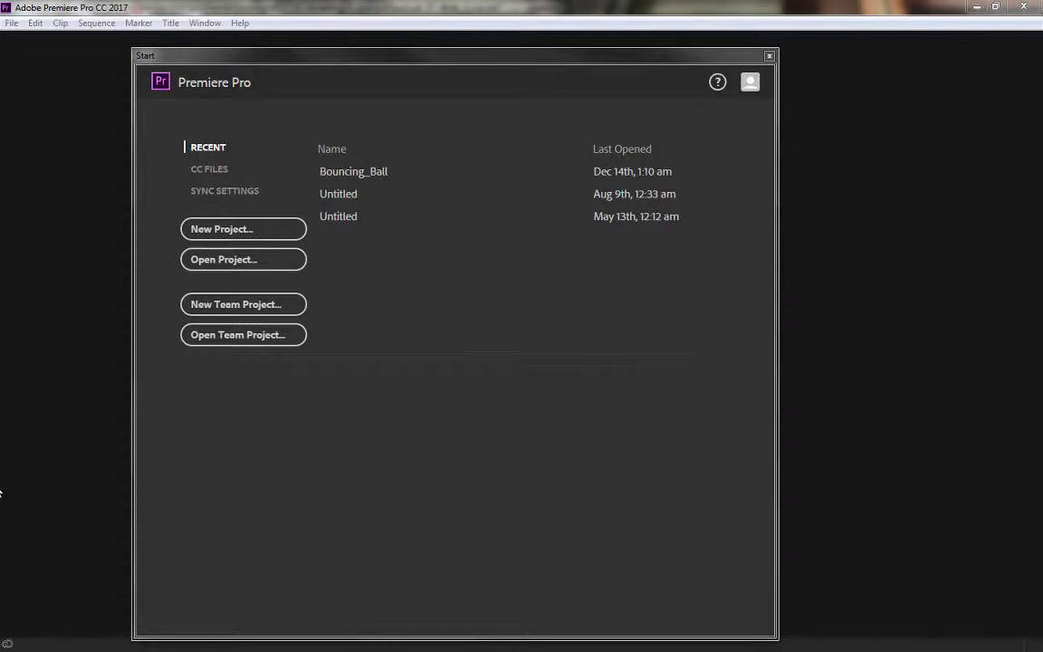
# Step: Start a new project and set its location to the MCC\3D_Modeling_2_Online folder on the desktop
pyautogui.click(250, 231)
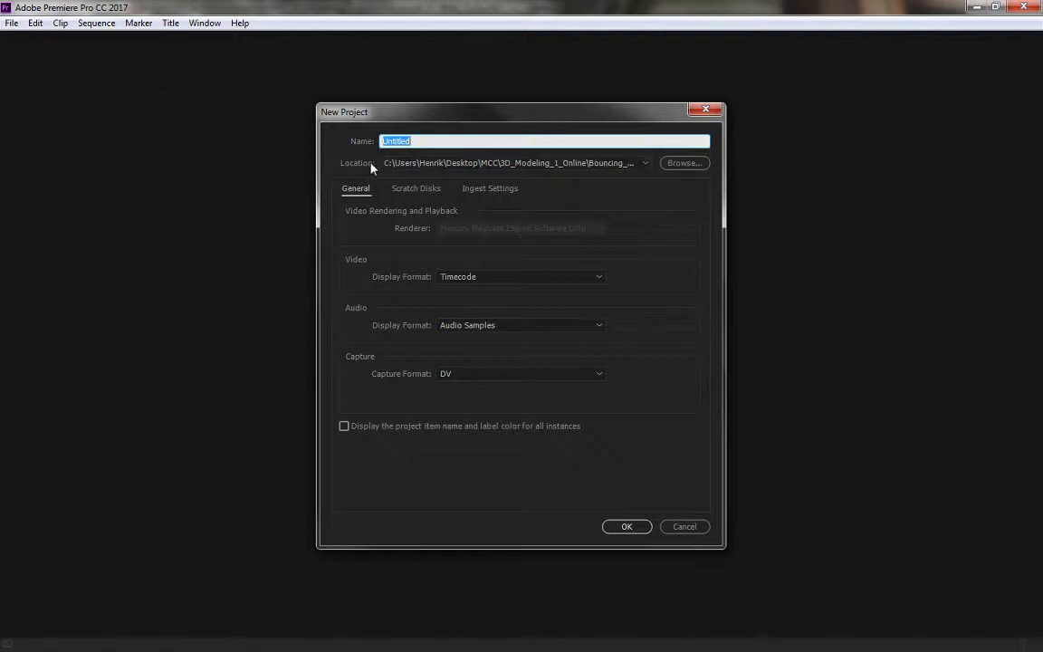
pyautogui.moveTo(582, 116); pyautogui.dragTo(573, 123)
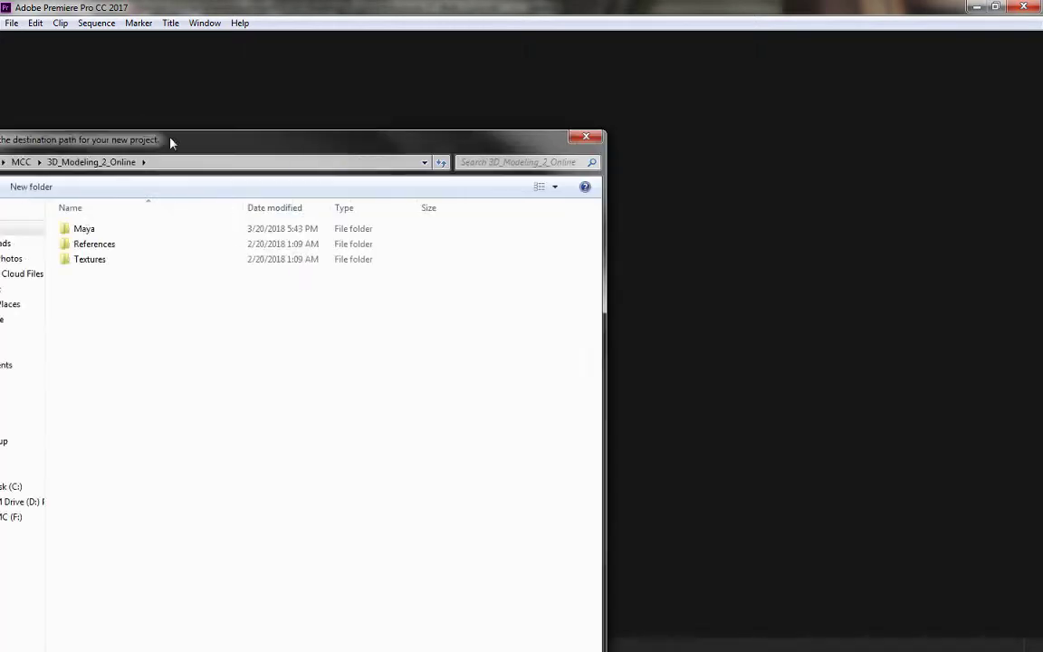
pyautogui.moveTo(171, 142); pyautogui.dragTo(327, 58)
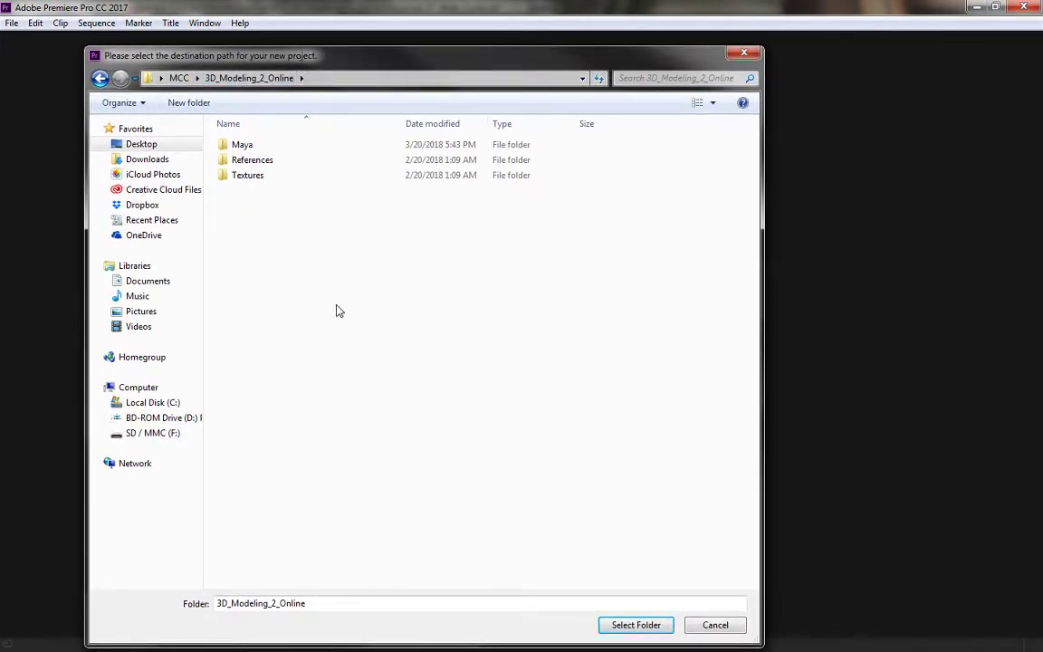
pyautogui.click(636, 625)
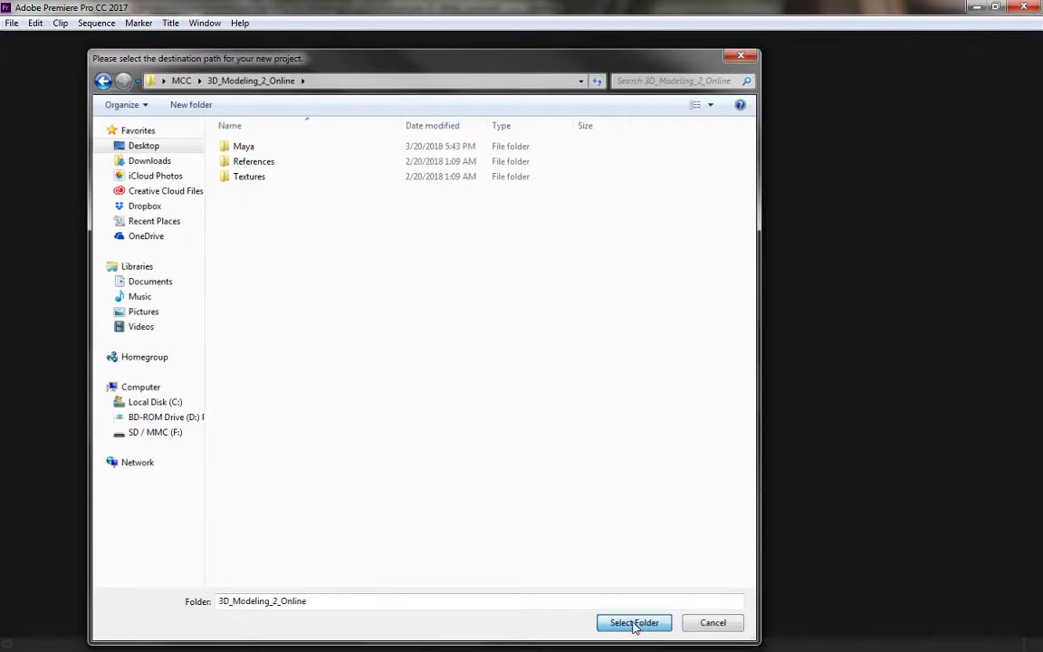
pyautogui.moveTo(145, 154); pyautogui.dragTo(450, 150)
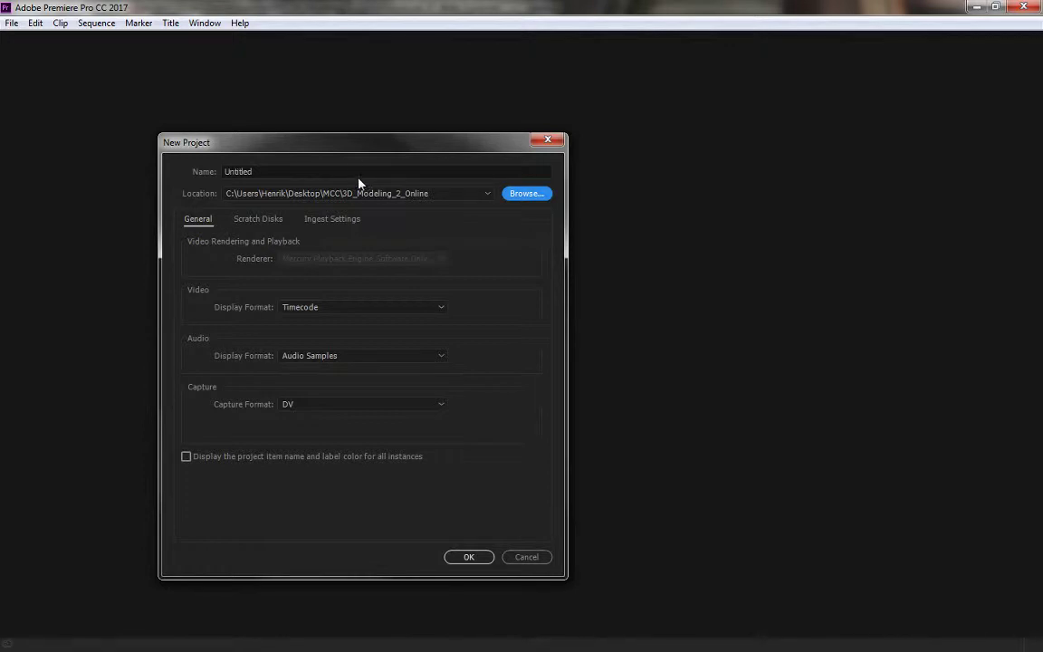
# Step: Name the project Final_Presentation_3D_Rig and create it
pyautogui.click(359, 174)
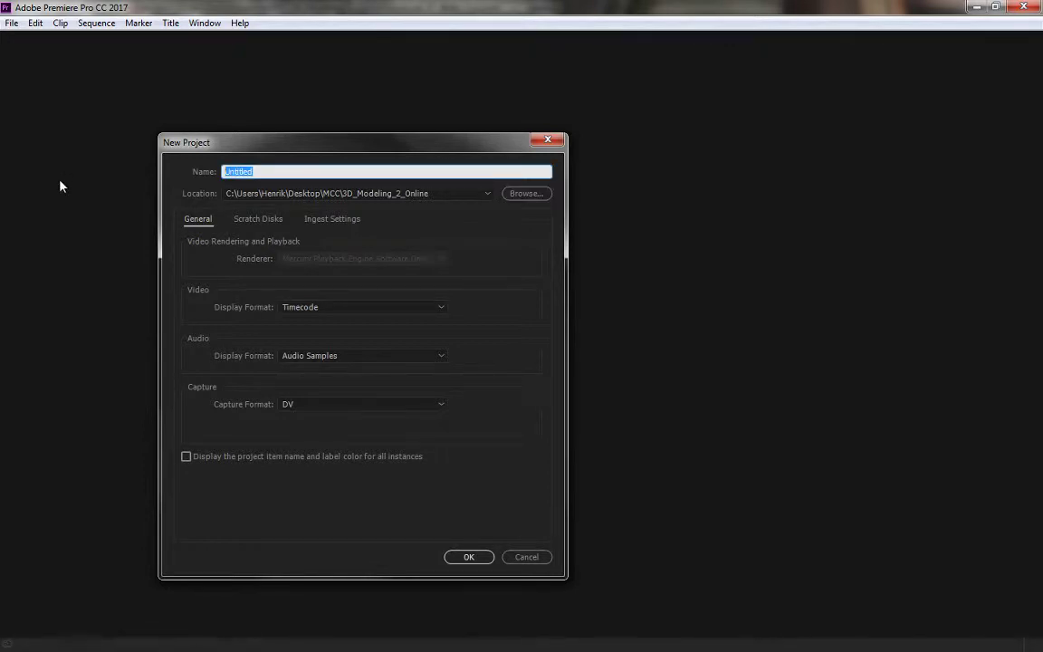
pyautogui.write('Final_P')
pyautogui.write('resentation_3')
pyautogui.write('D_2')
pyautogui.press('BackSpace')
pyautogui.press('BackSpace')
pyautogui.write('_Rig')
pyautogui.click(464, 557)
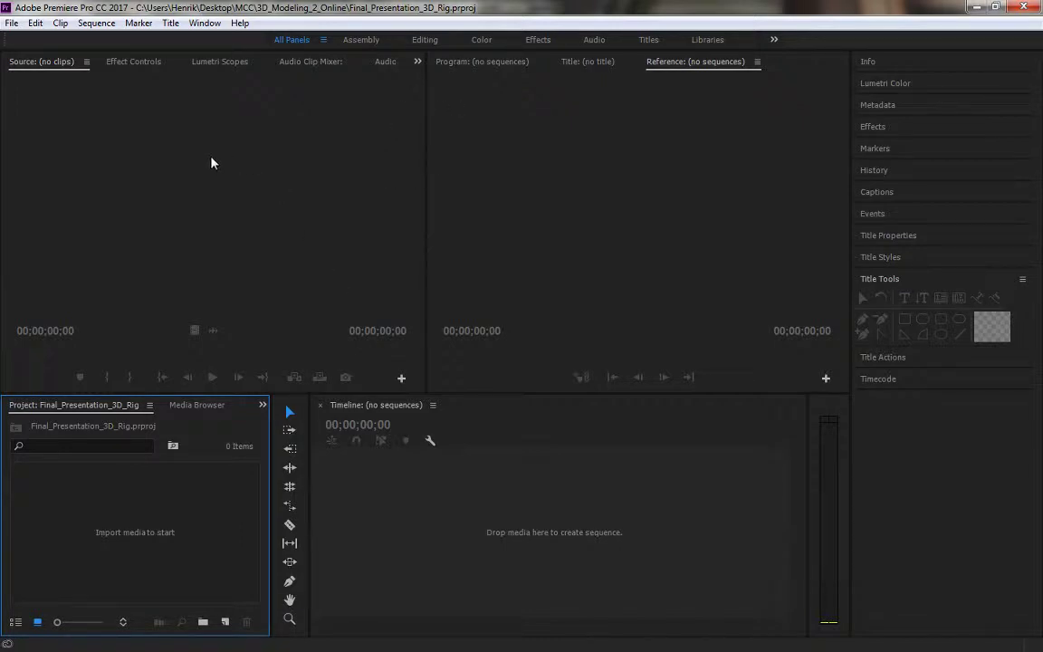
# Step: Look over the source monitor, reference monitor, timeline and project areas of the empty workspace
pyautogui.click(220, 182)
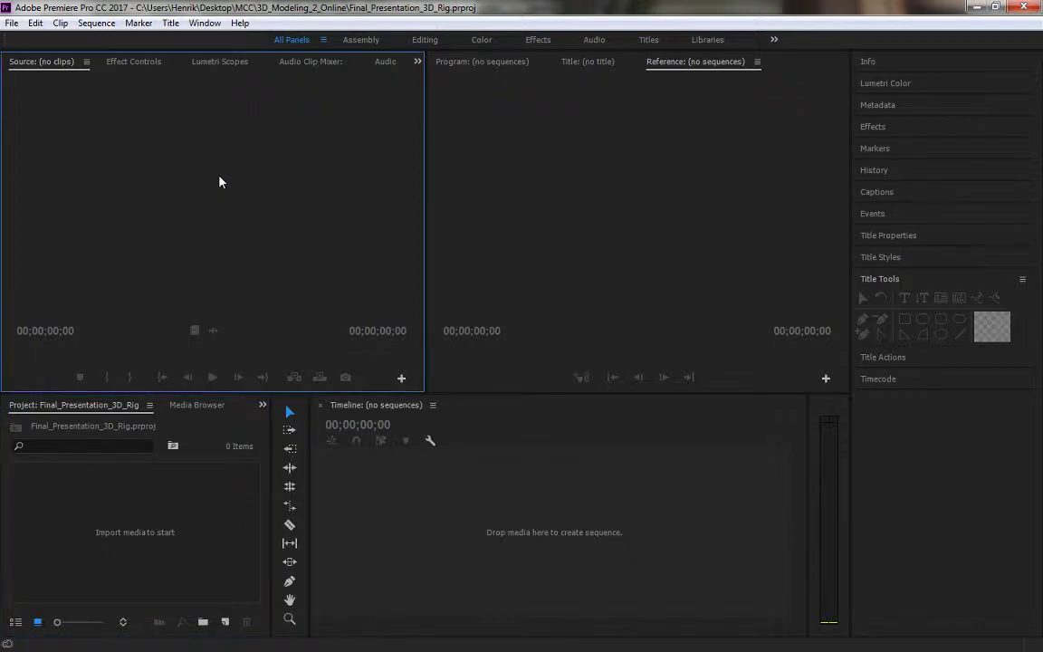
pyautogui.click(507, 194)
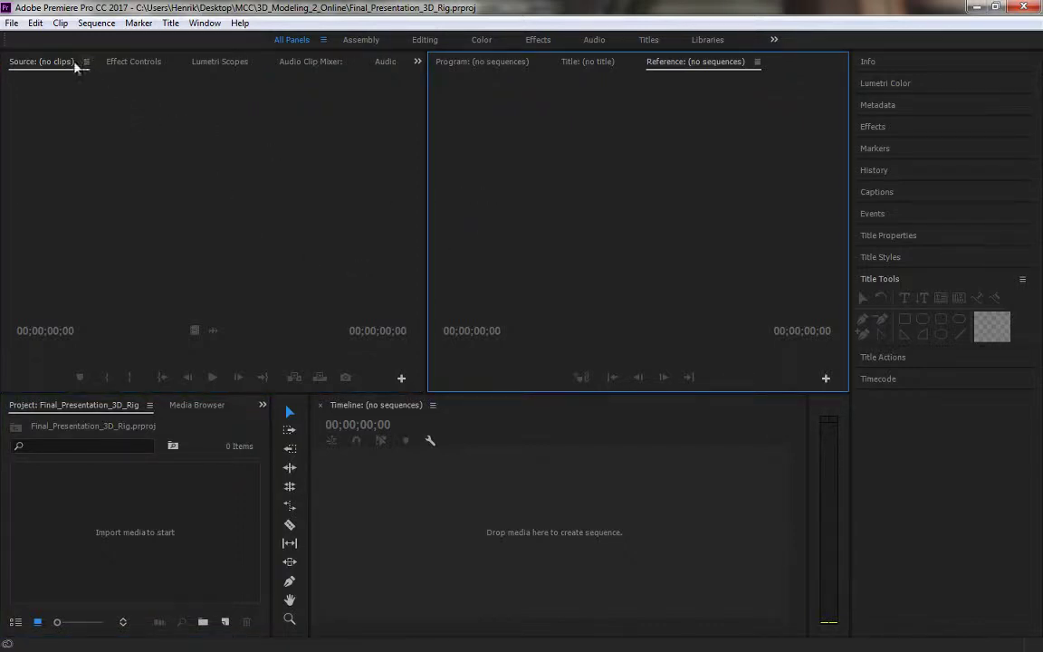
pyautogui.click(347, 240)
pyautogui.click(429, 358)
pyautogui.click(442, 491)
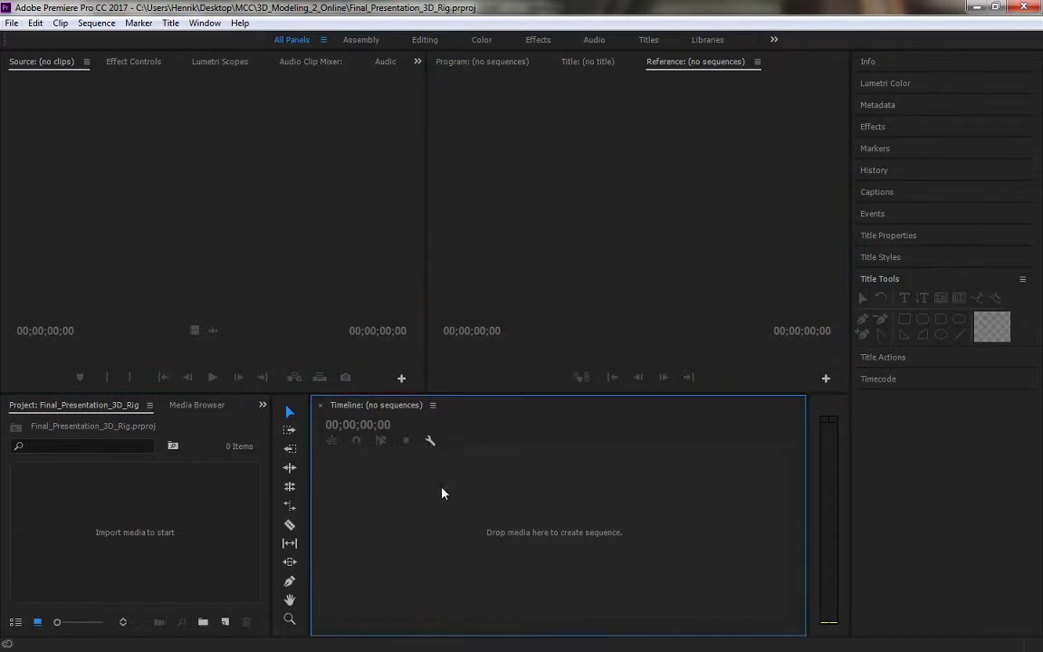
pyautogui.click(206, 522)
pyautogui.click(435, 499)
pyautogui.click(118, 557)
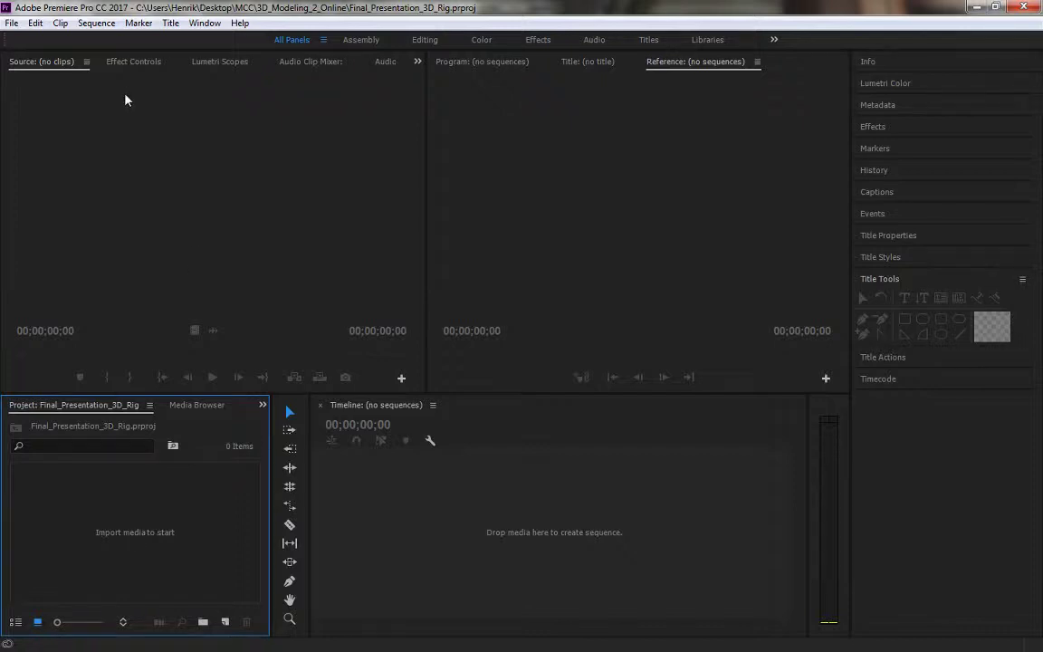
pyautogui.click(10, 24)
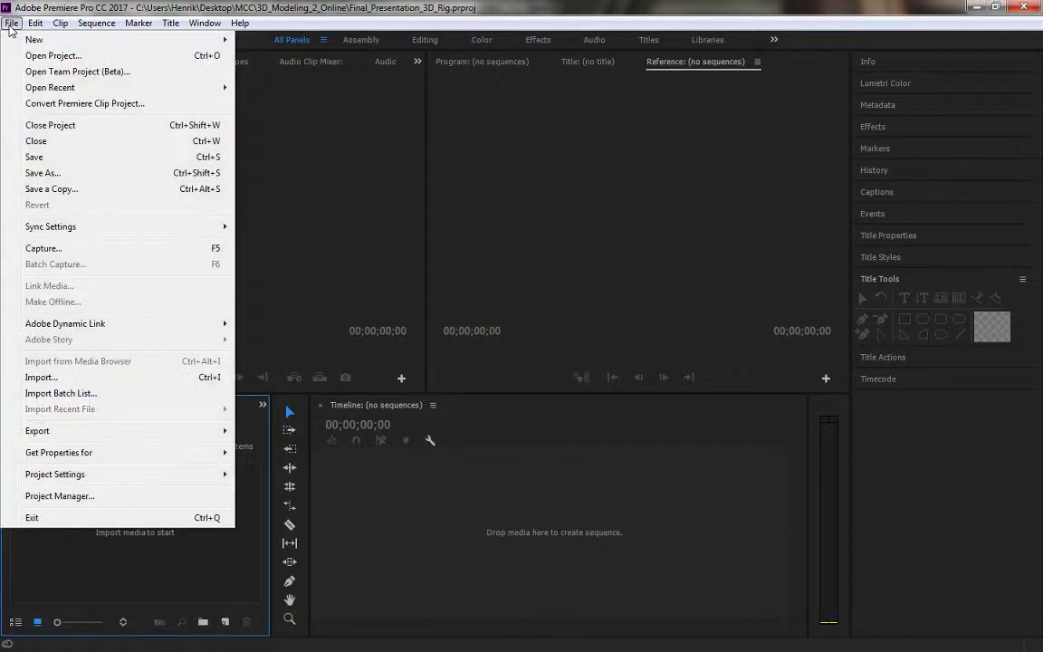
pyautogui.click(56, 378)
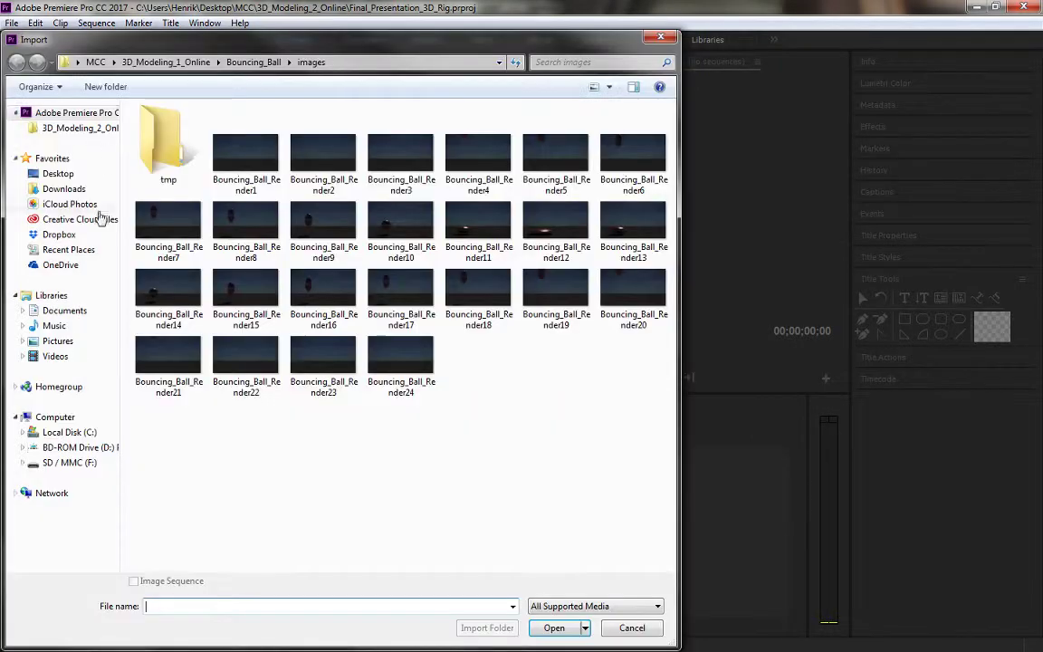
pyautogui.moveTo(170, 38); pyautogui.dragTo(0, 73)
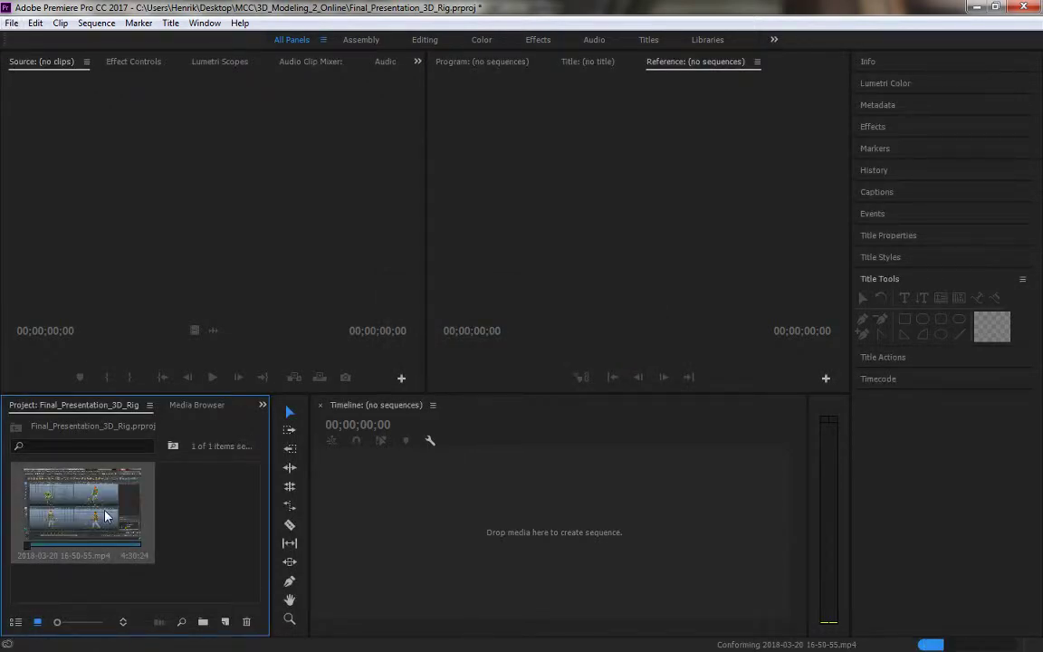
pyautogui.press('Delete')
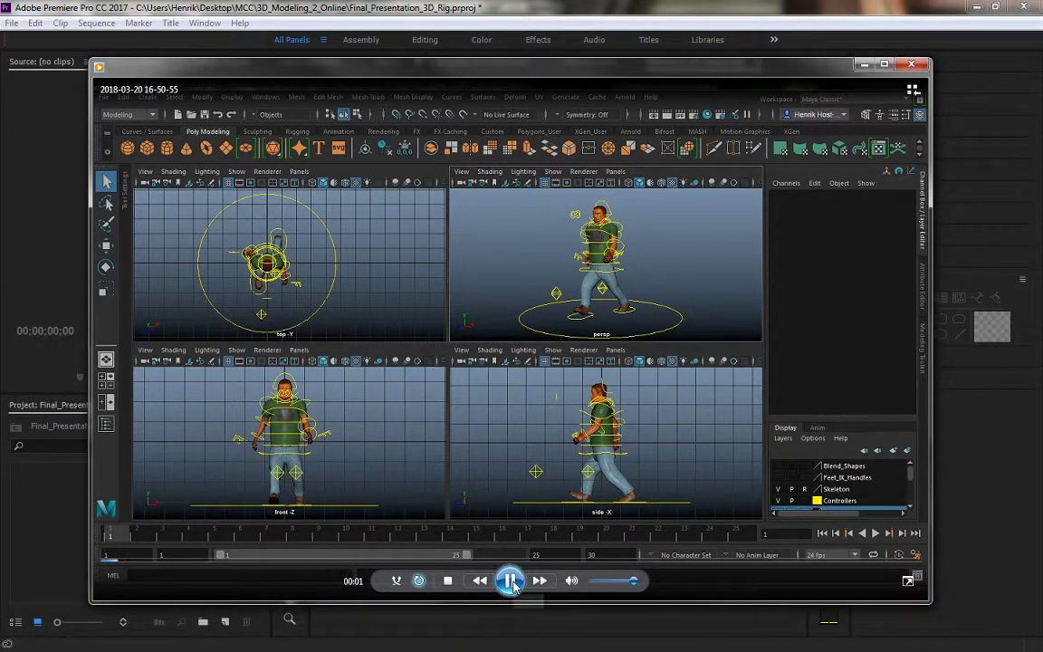
pyautogui.click(510, 583)
pyautogui.click(241, 561)
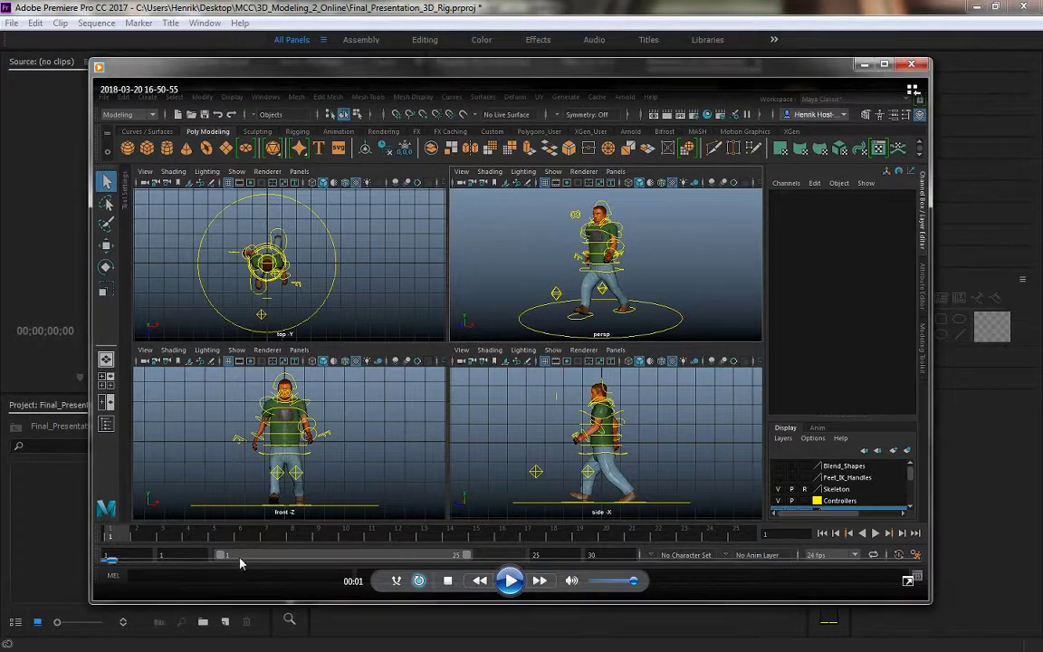
pyautogui.click(510, 581)
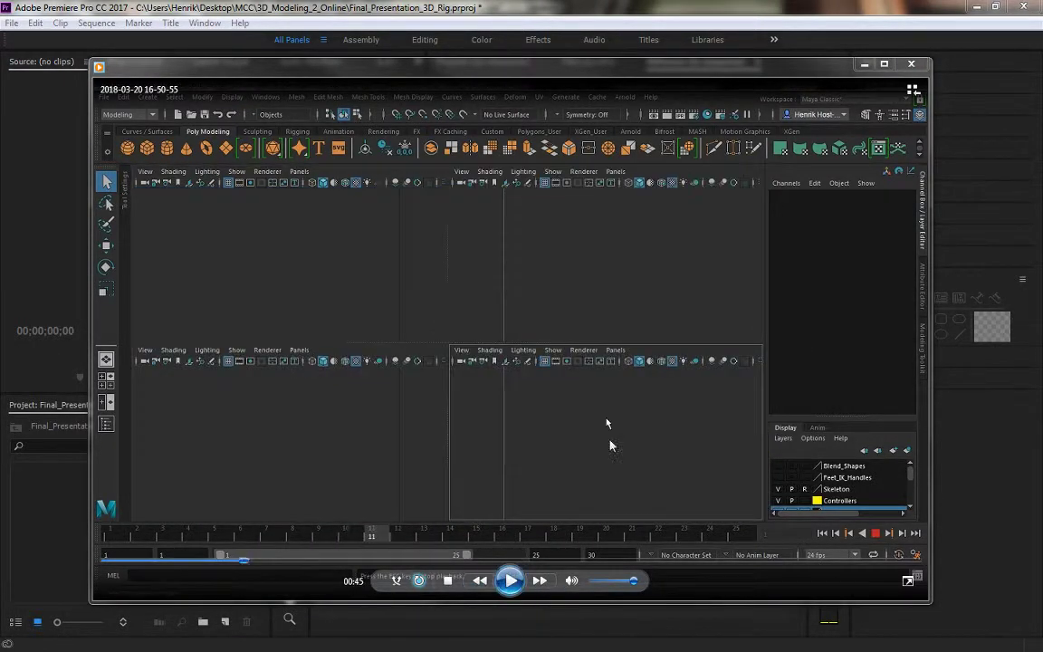
pyautogui.click(911, 64)
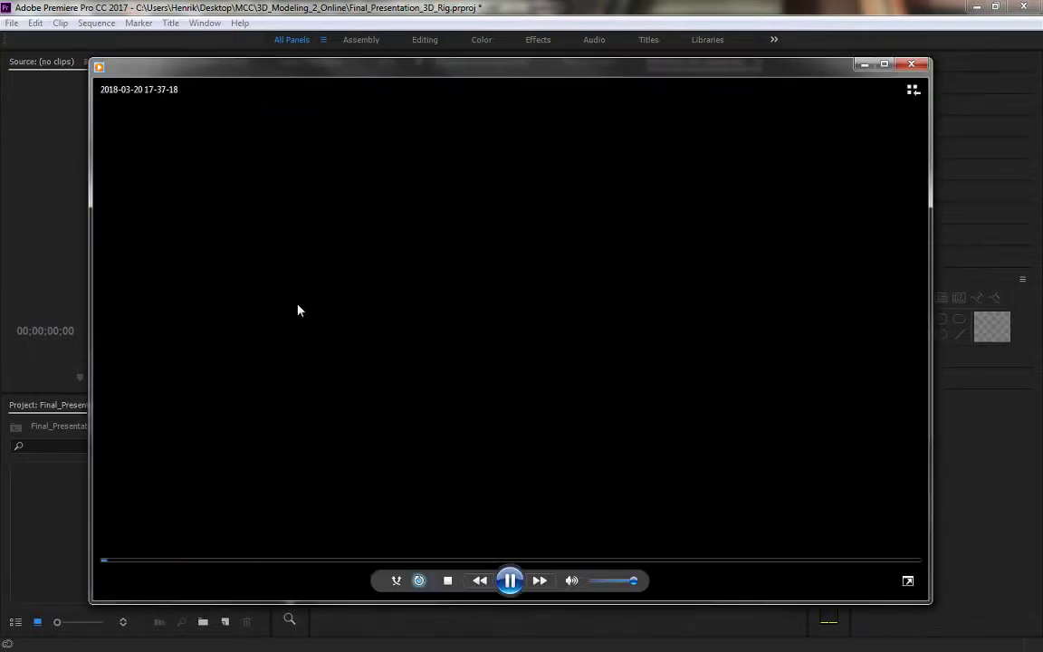
pyautogui.click(150, 561)
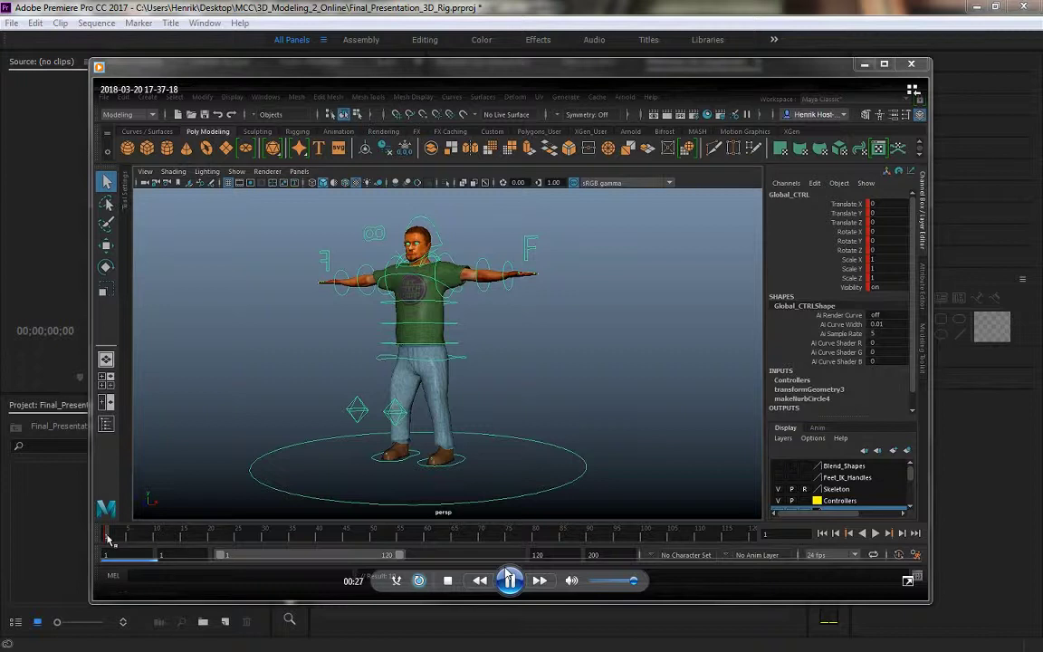
pyautogui.click(510, 577)
pyautogui.click(234, 562)
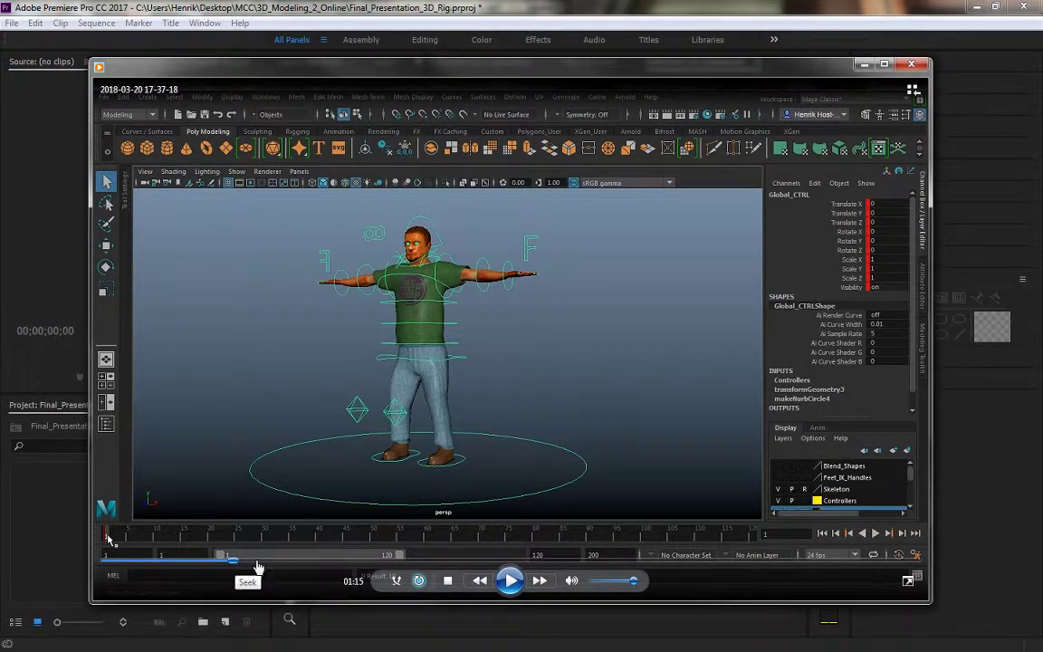
pyautogui.click(510, 580)
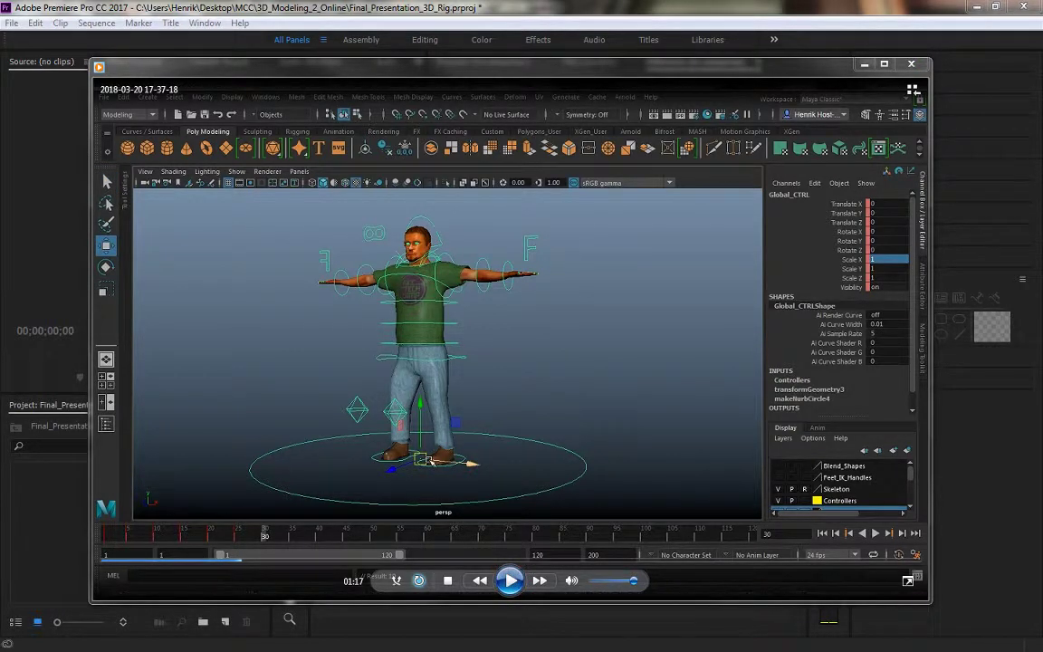
pyautogui.click(509, 581)
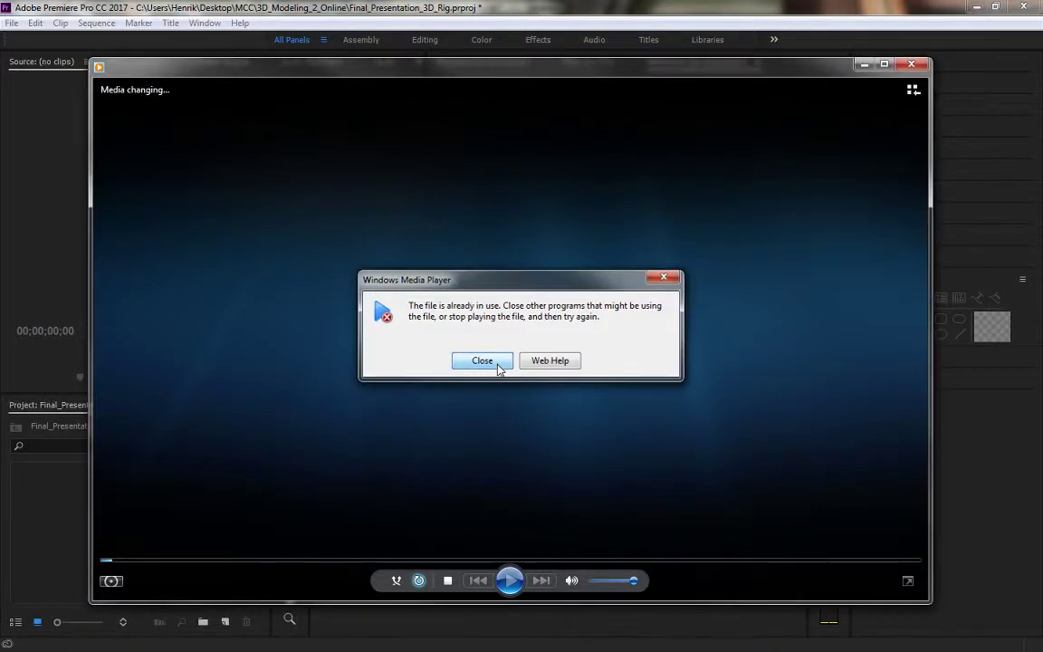
# Step: Dismiss the media player's file-in-use messages and close the player windows
pyautogui.click(481, 361)
pyautogui.click(911, 64)
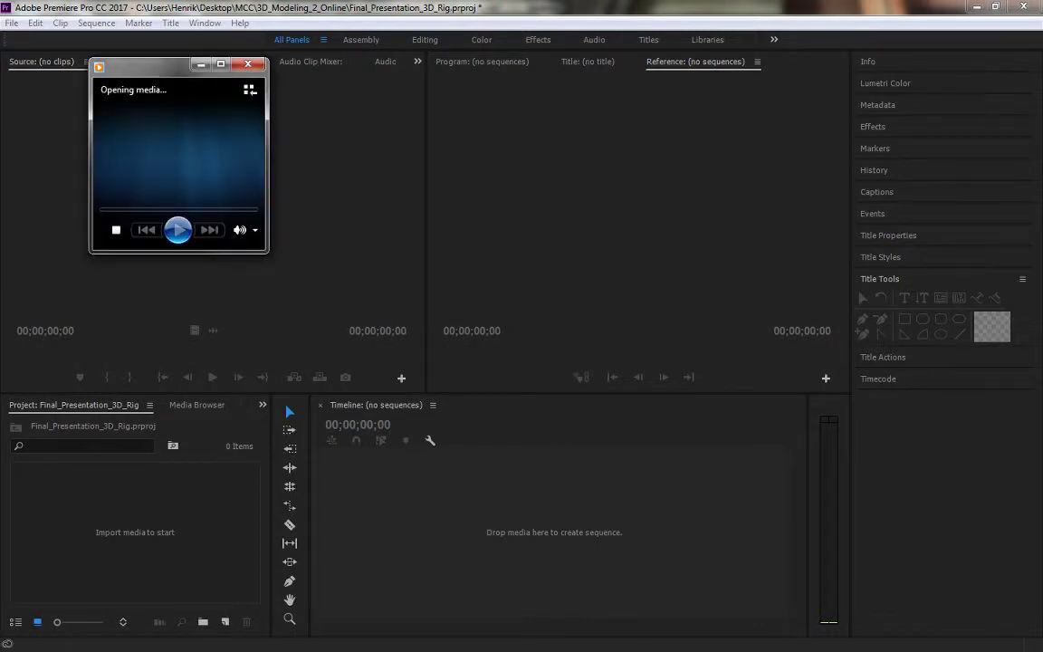
pyautogui.click(482, 360)
pyautogui.click(247, 68)
# Step: Import the videos Lab 29 - Playblast Rig Presentation, Lab 29 -Walk Cycle and Lab 29 - Presenting Rig - Part 1 from the Videos library
pyautogui.click(12, 23)
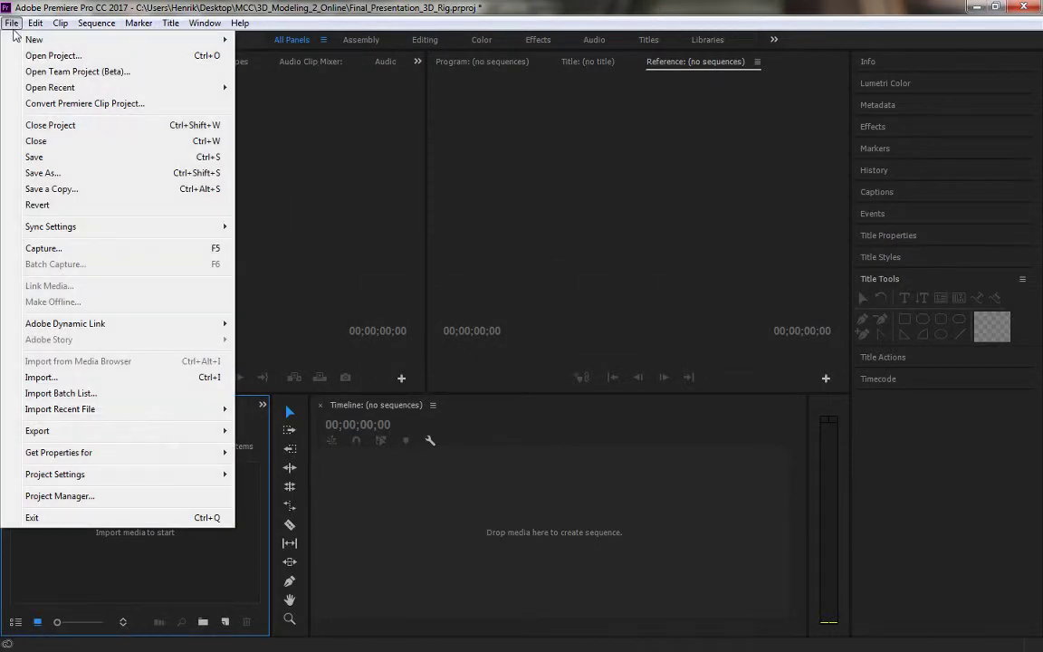
pyautogui.click(53, 55)
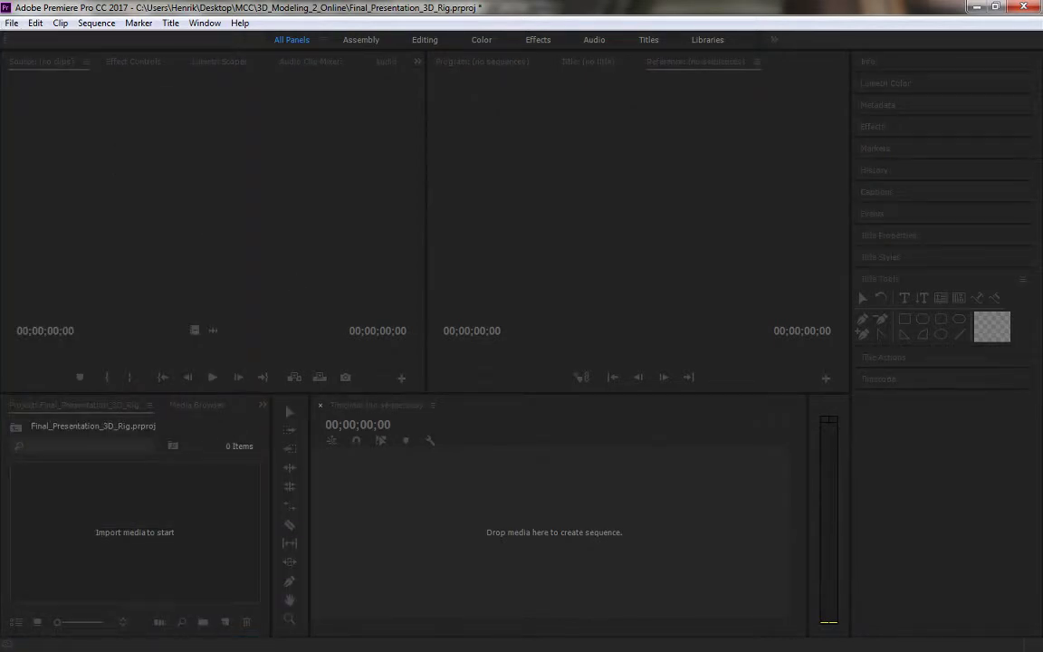
pyautogui.click(34, 23)
pyautogui.moveTo(11, 24)
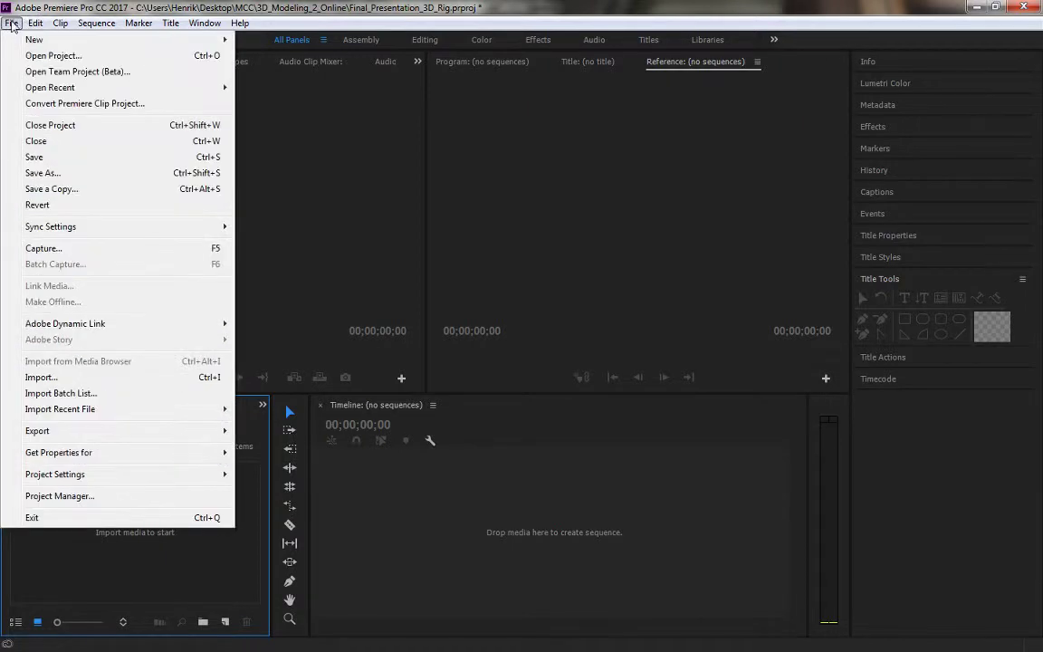
pyautogui.click(64, 379)
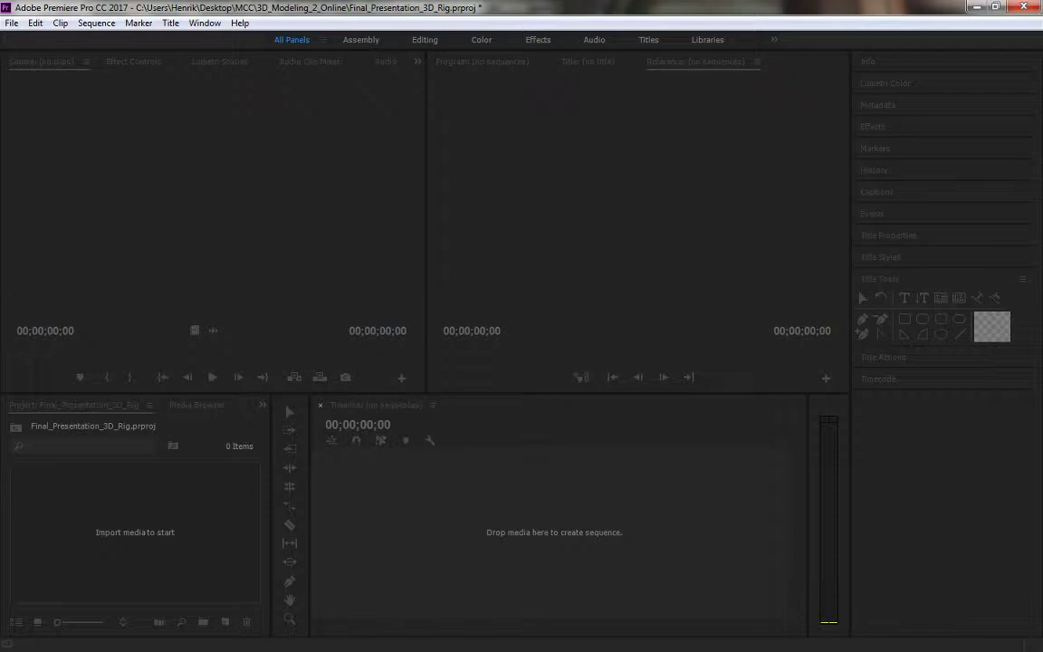
pyautogui.hotkey('ctrl', 'i')
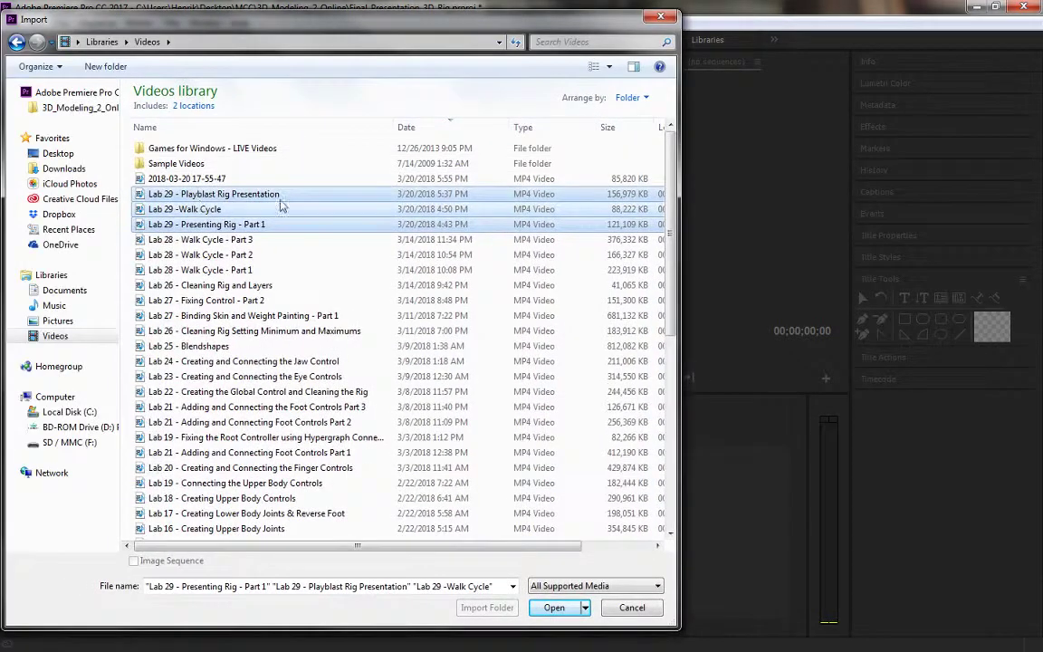
pyautogui.click(554, 607)
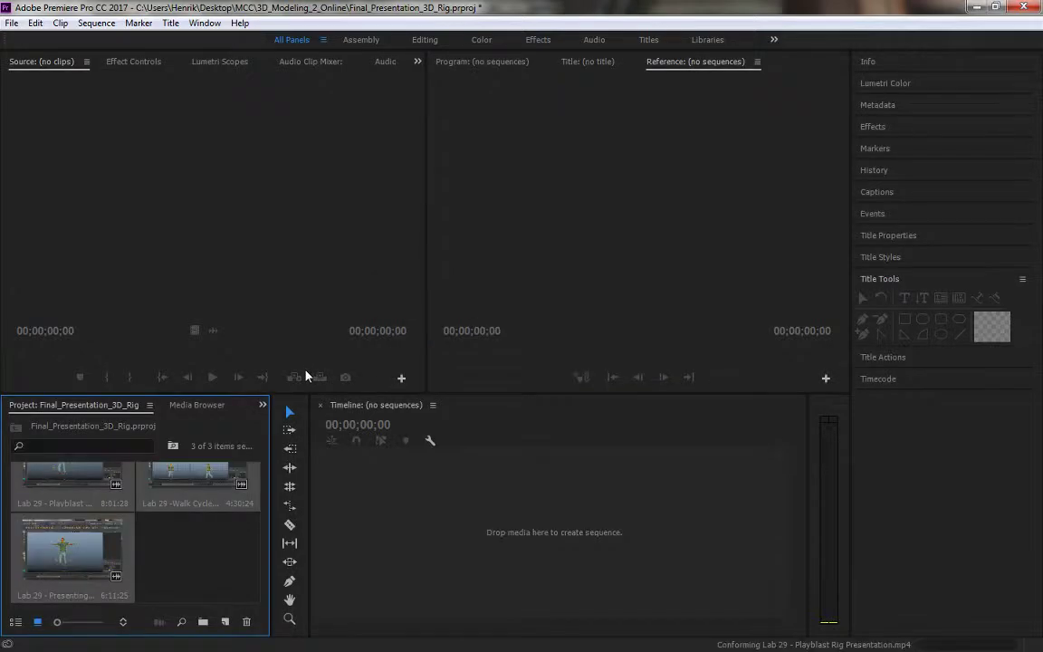
# Step: Create a sequence by placing the Lab 29 - Playblast Rig Presentation clip in the empty timeline
pyautogui.click(264, 475)
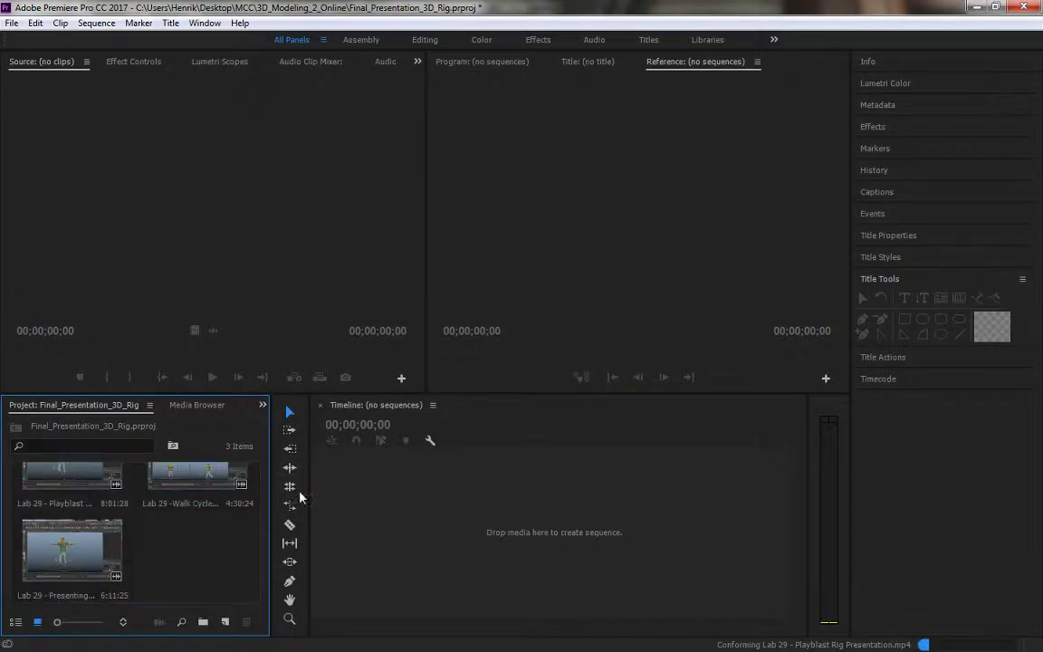
pyautogui.scroll(1, 191, 525)
pyautogui.click(52, 472)
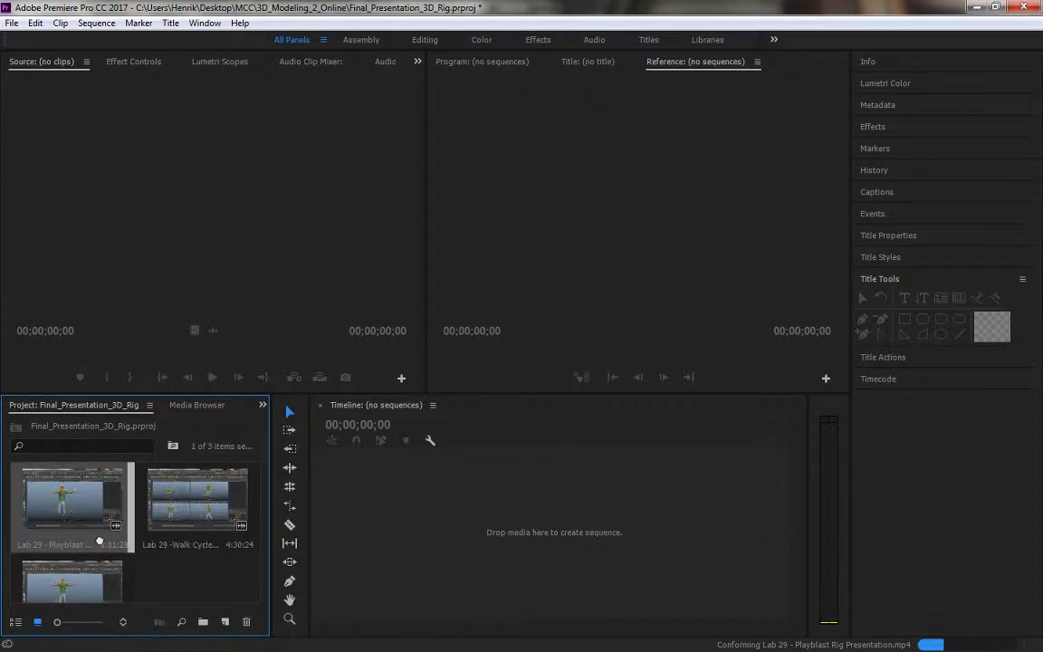
pyautogui.moveTo(99, 541); pyautogui.dragTo(371, 520)
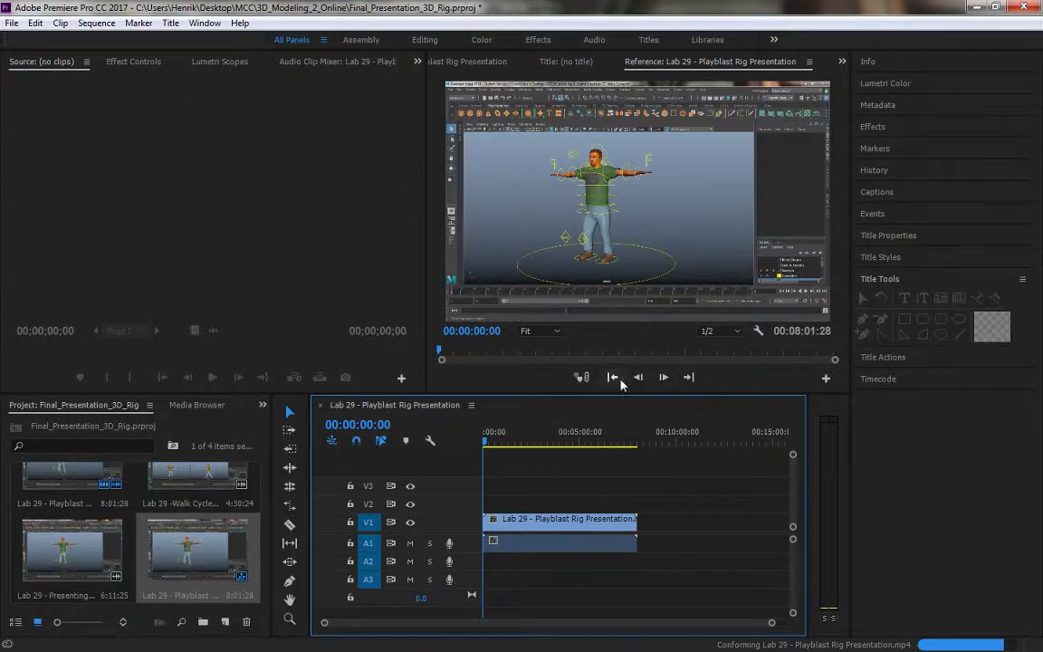
# Step: Play back the first two seconds of the Playblast Rig Presentation sequence
pyautogui.press('space')
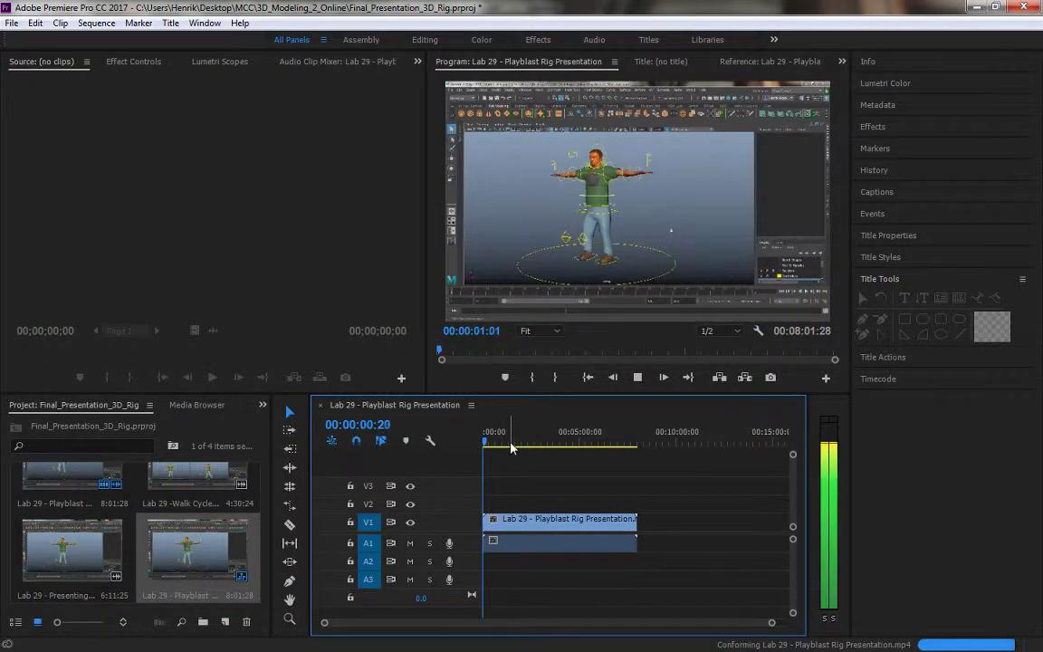
pyautogui.press('space')
pyautogui.press('space')
pyautogui.press('space')
# Step: Unlink the Playblast Rig Presentation clip's audio from its video and delete the audio from track A1
pyautogui.click(520, 528)
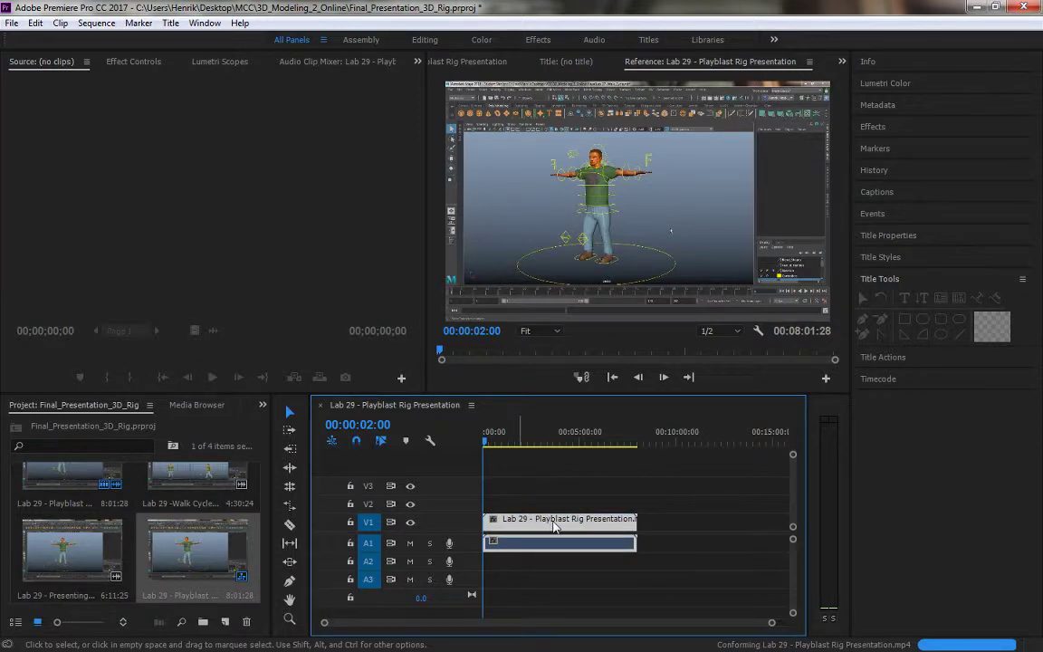
pyautogui.rightClick(554, 528)
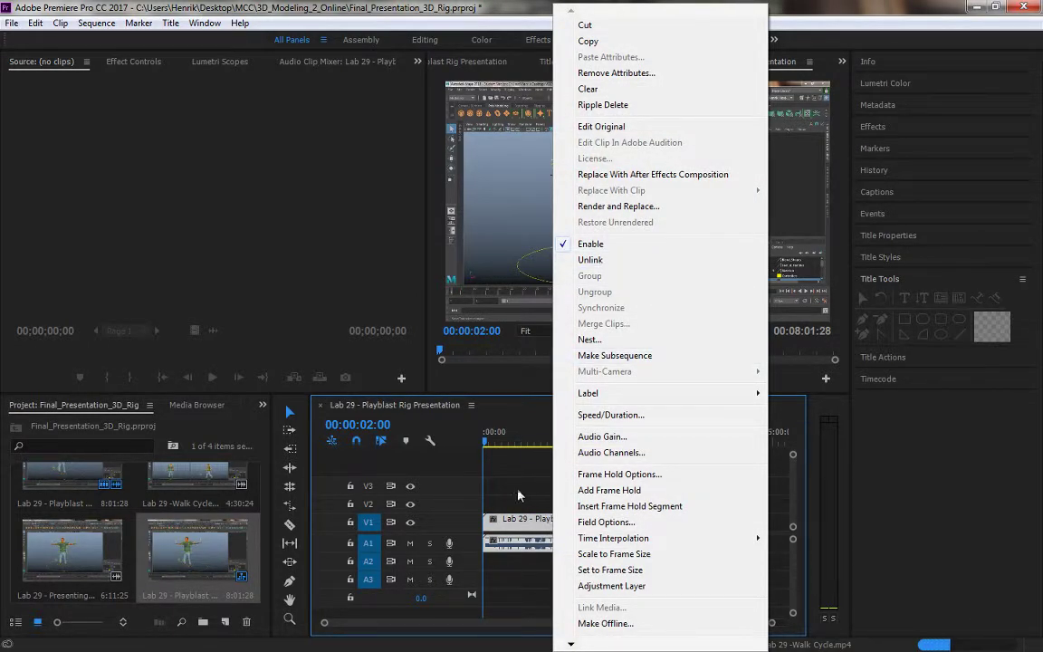
pyautogui.click(518, 496)
pyautogui.rightClick(524, 522)
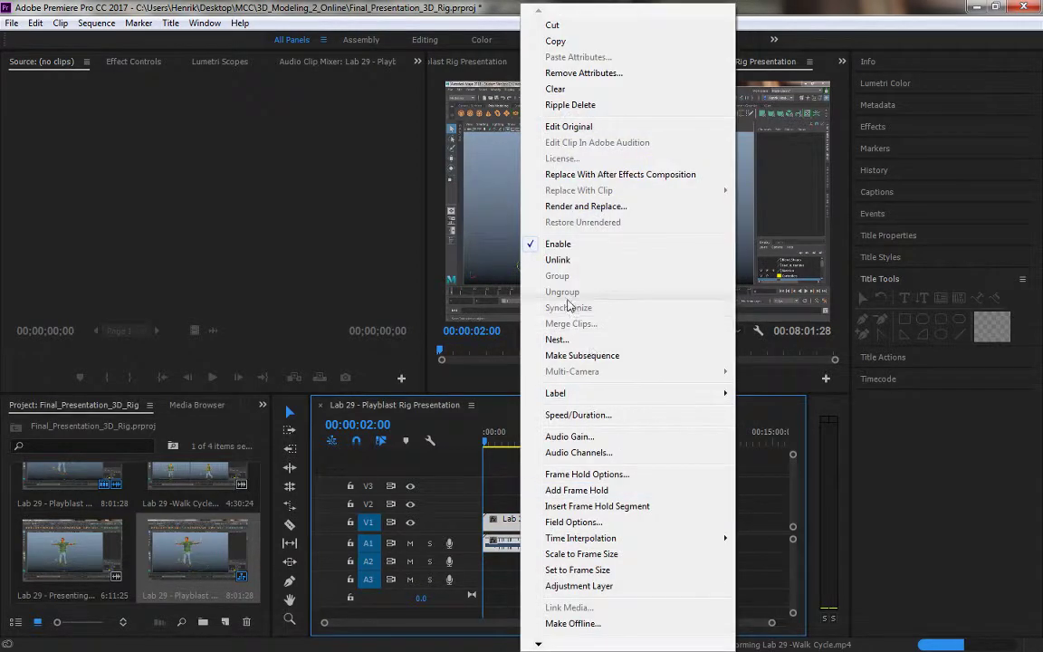
pyautogui.click(557, 260)
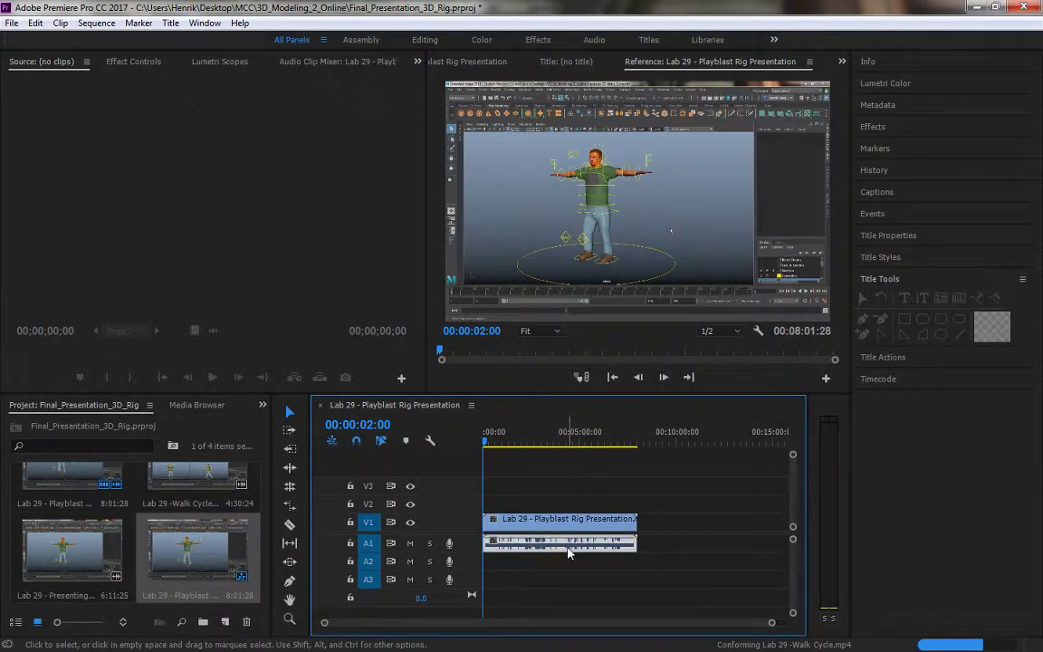
pyautogui.press('Delete')
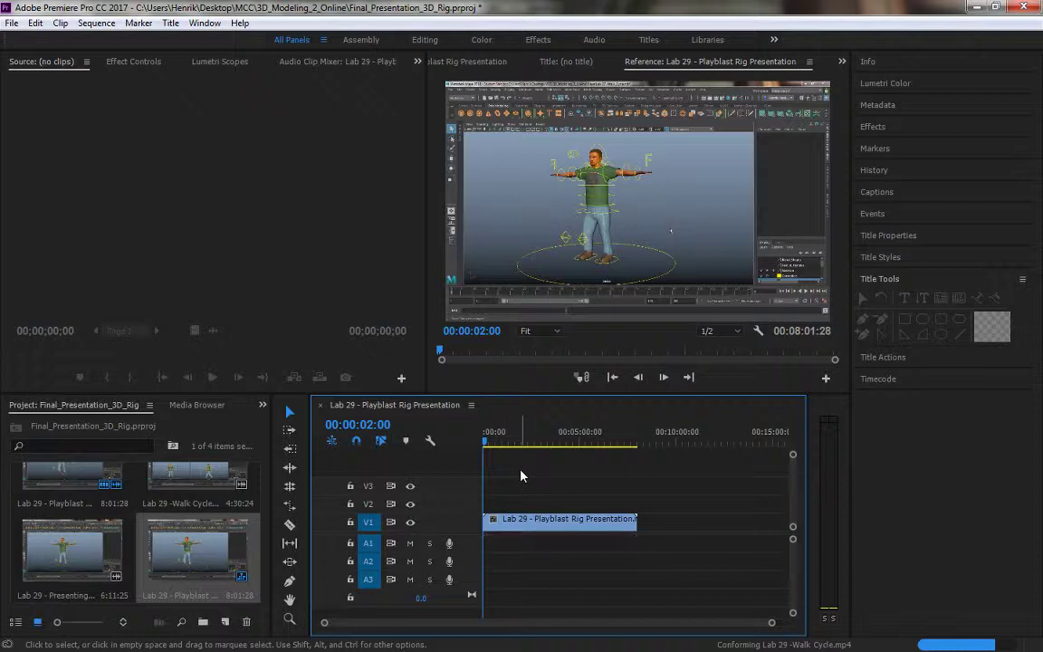
# Step: Play the first eight seconds of the sequence from its start to review the remaining video track
pyautogui.press('Home')
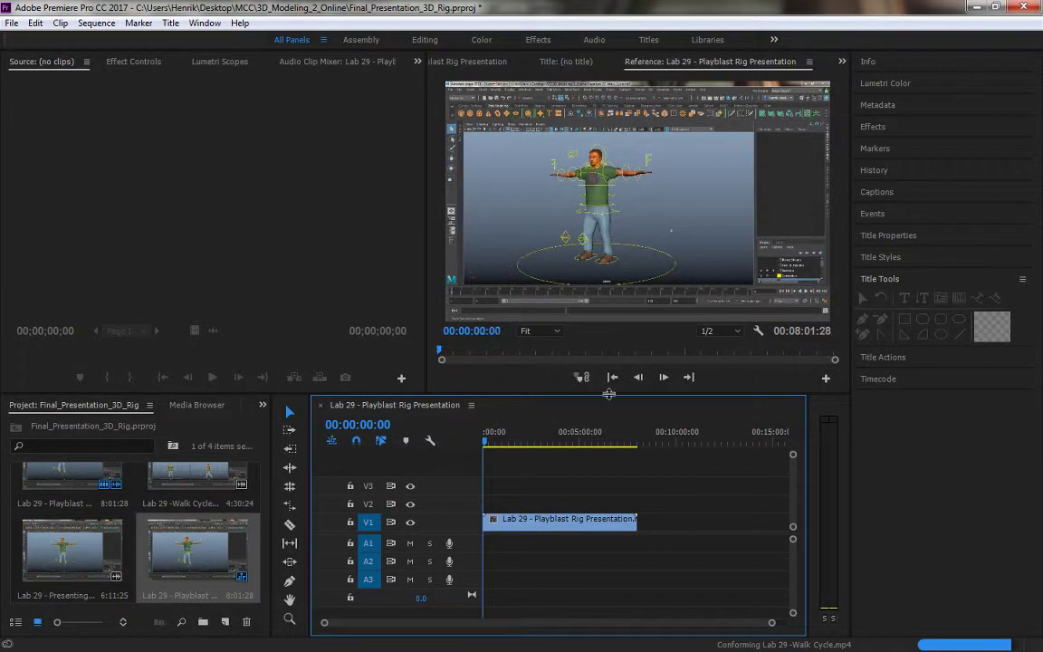
pyautogui.press('space')
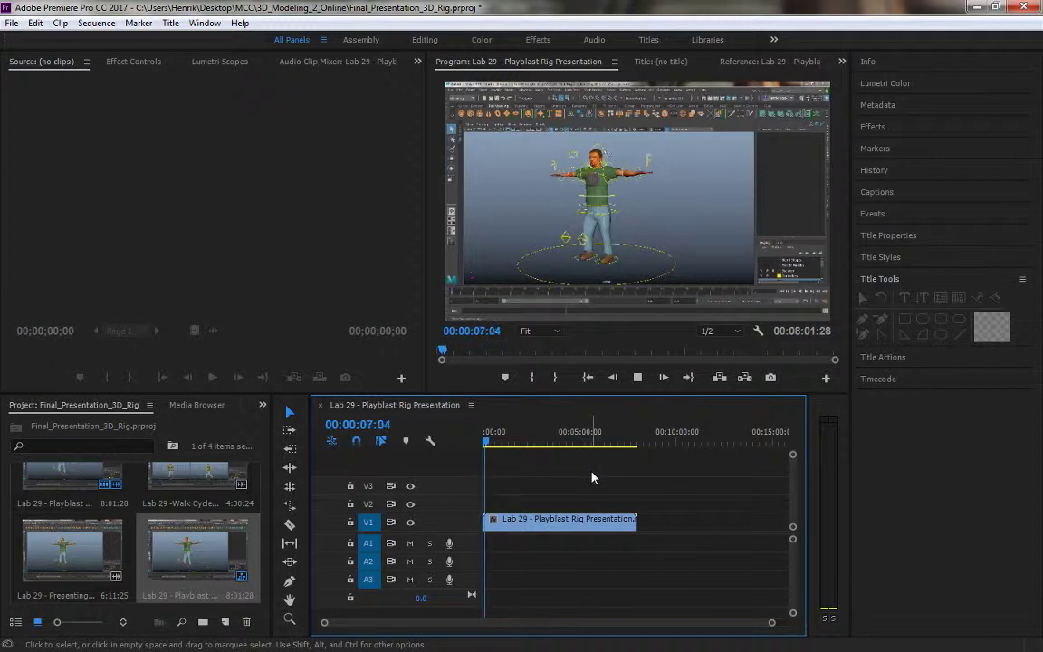
pyautogui.press('space')
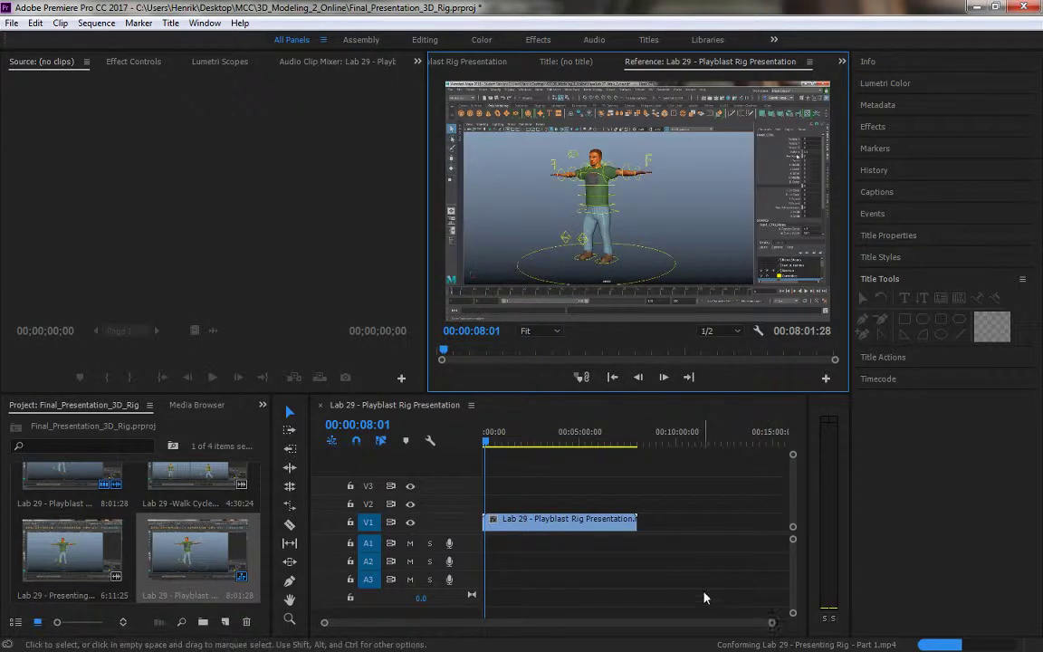
# Step: Replay the sequence's opening seconds with the timeline enlarged and return the playhead to 00:00:00:00
pyautogui.moveTo(770, 624); pyautogui.dragTo(401, 624)
pyautogui.press('Home')
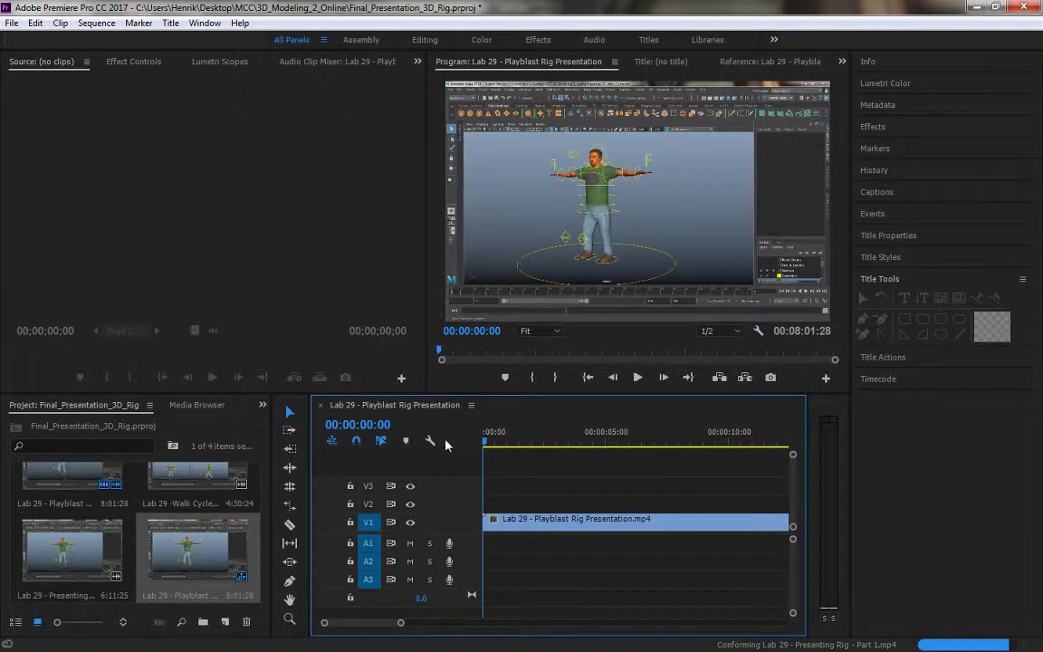
pyautogui.press('space')
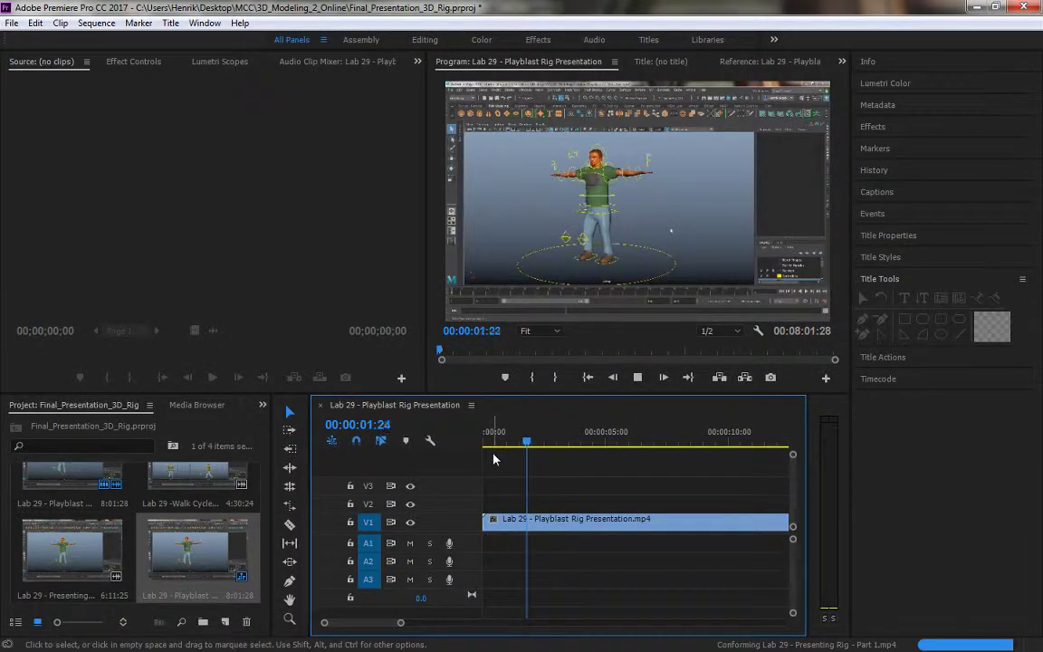
pyautogui.press('space')
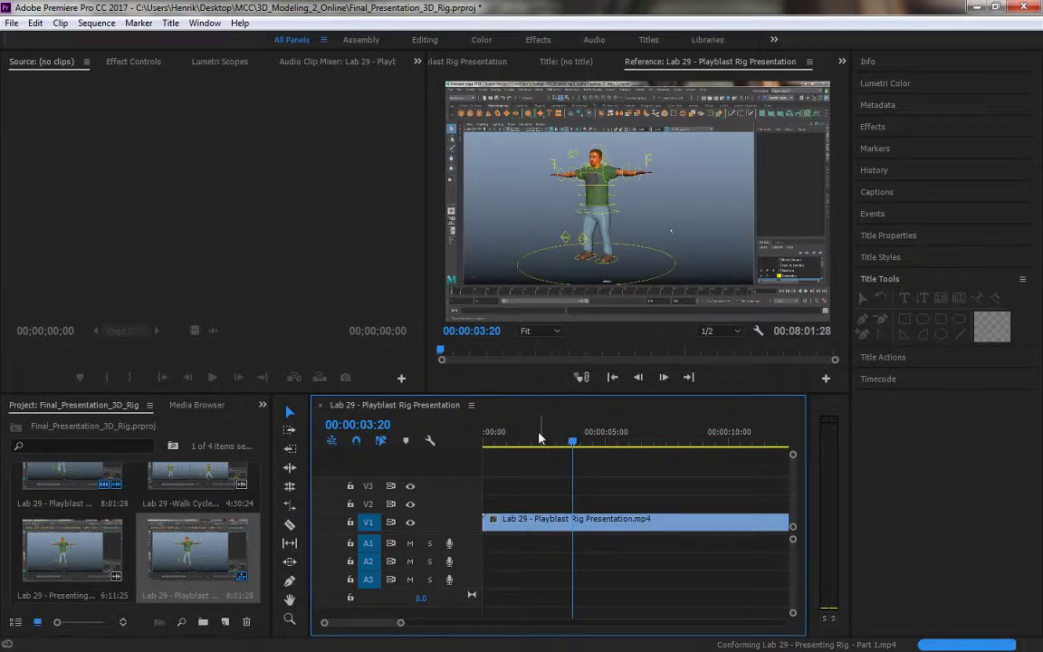
pyautogui.moveTo(572, 444); pyautogui.dragTo(485, 444)
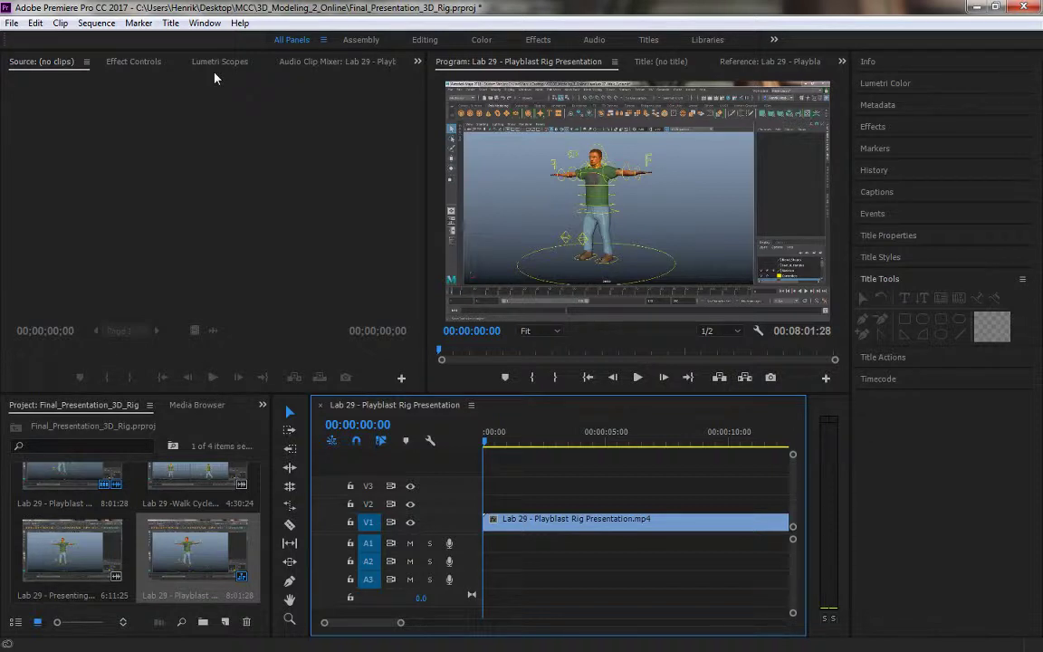
# Step: Create a default still title named Intro with the 1152 by 720, 30 fps, square-pixel video settings
pyautogui.click(171, 22)
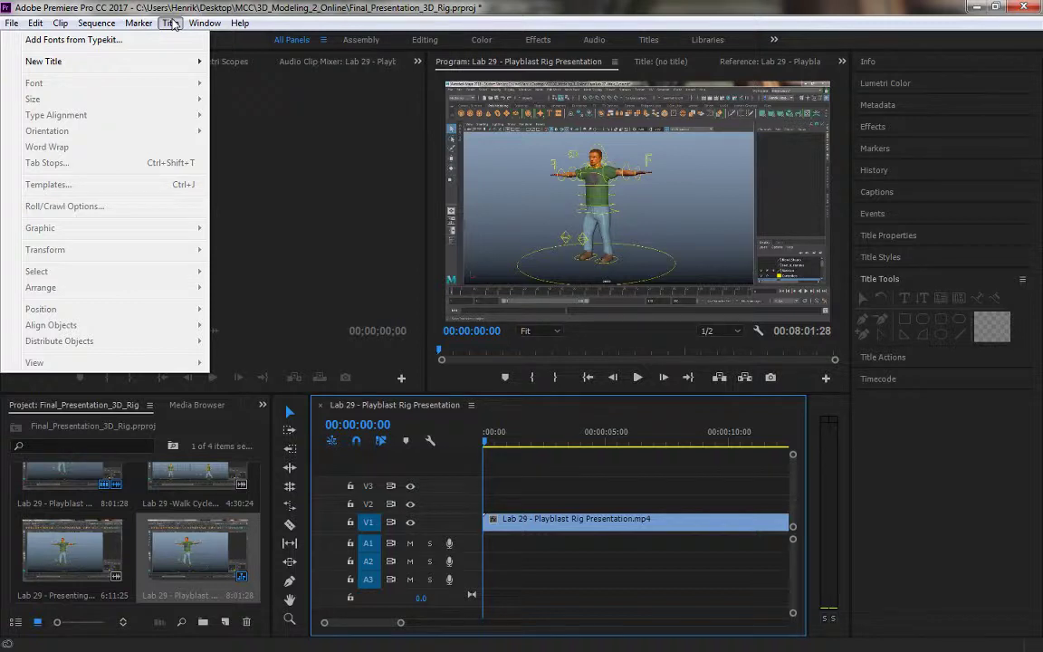
pyautogui.moveTo(151, 69)
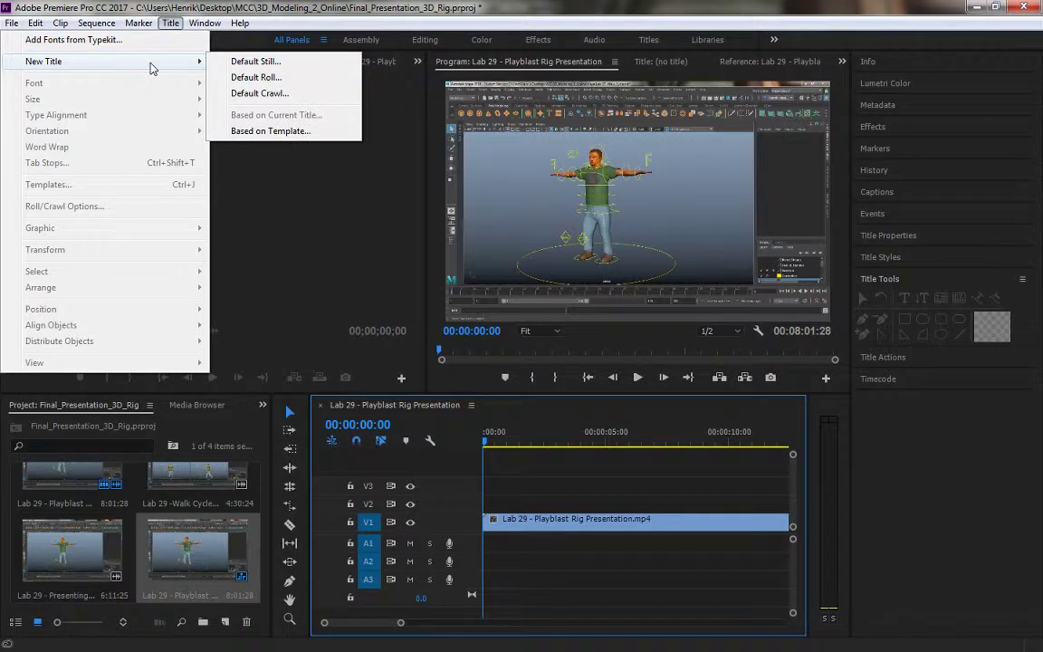
pyautogui.click(257, 62)
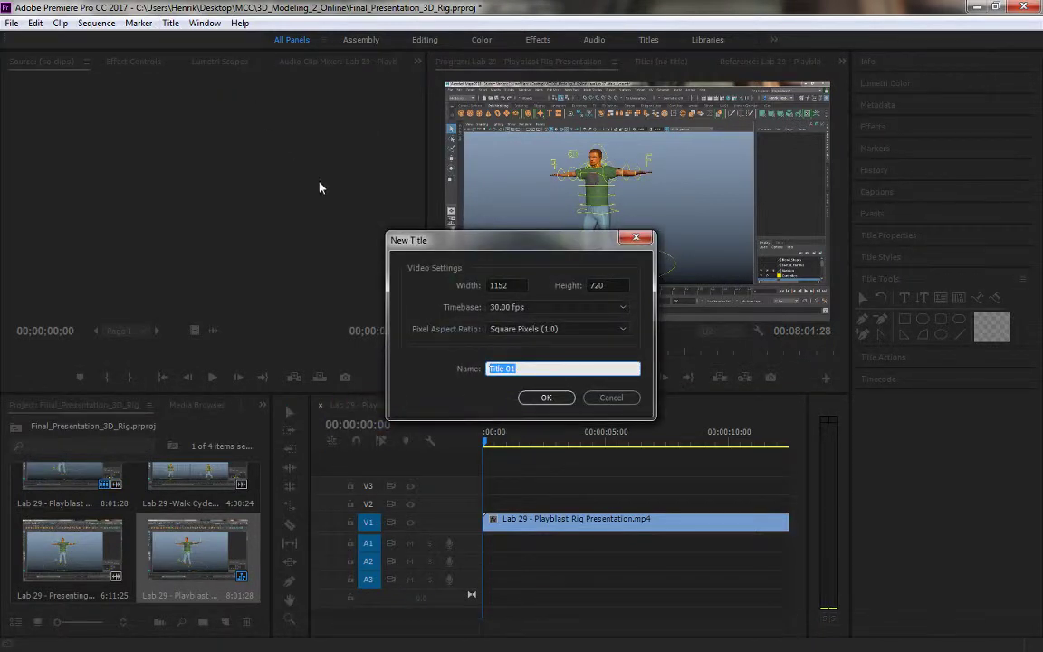
pyautogui.moveTo(444, 243); pyautogui.dragTo(300, 212)
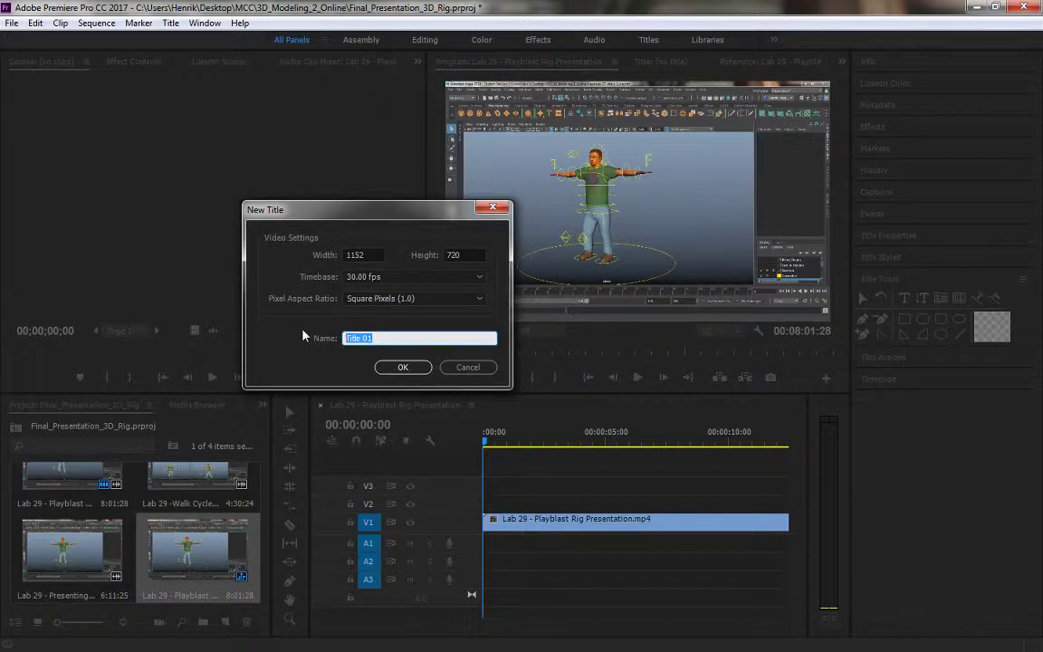
pyautogui.write('Intro')
pyautogui.click(400, 367)
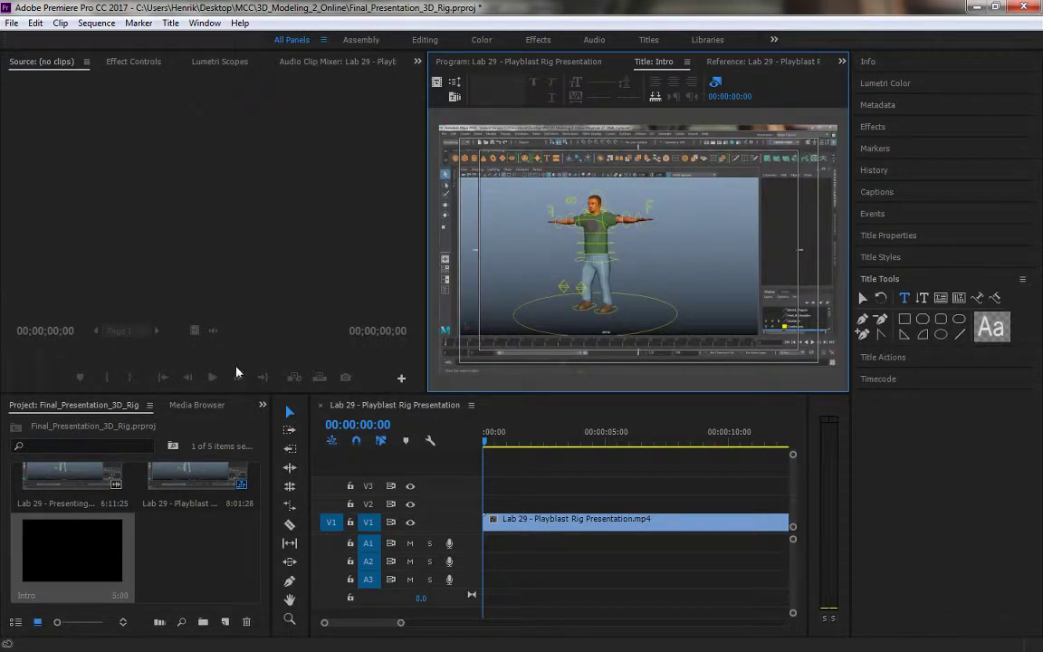
pyautogui.rightClick(68, 554)
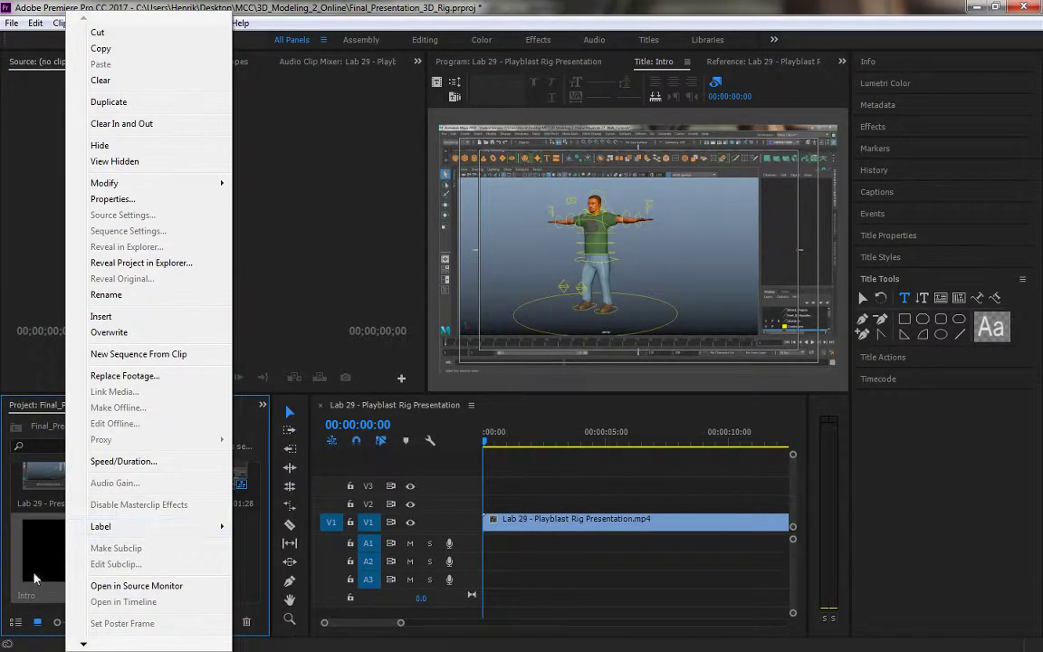
pyautogui.click(45, 571)
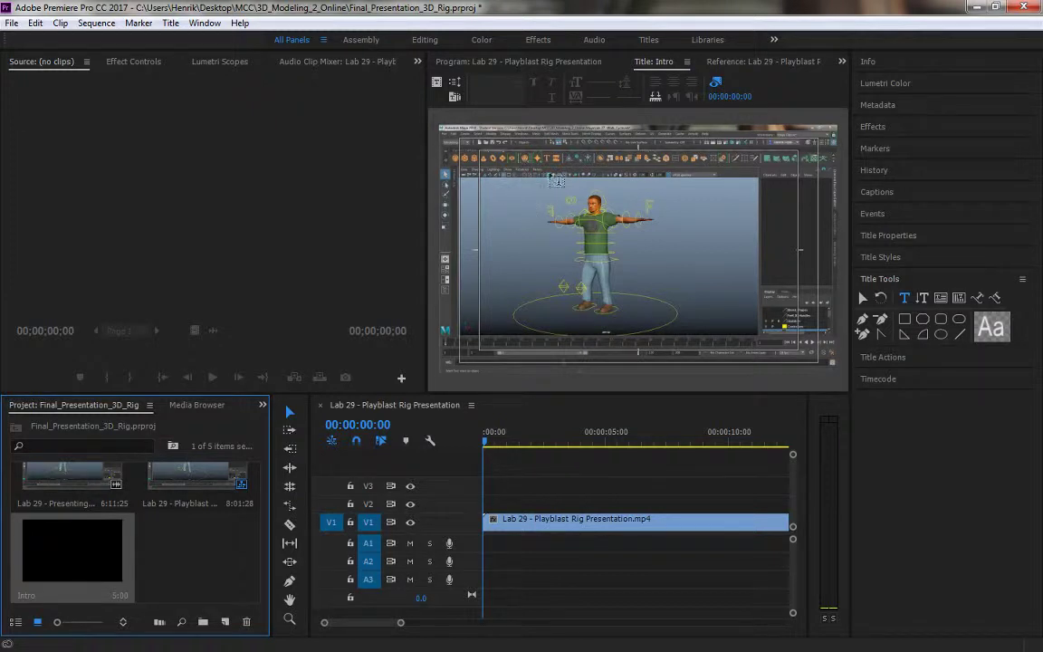
# Step: Add the presenter's full name as text in the Intro title, move it to the frame's upper-left area and scale it to font size 56
pyautogui.click(523, 182)
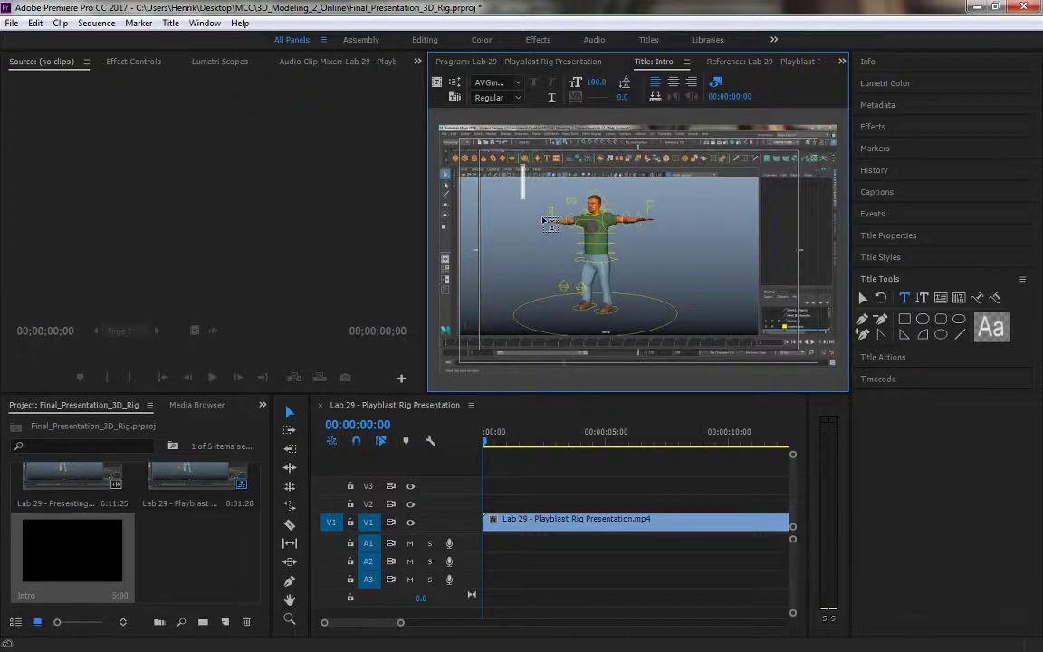
pyautogui.write('Henrik H')
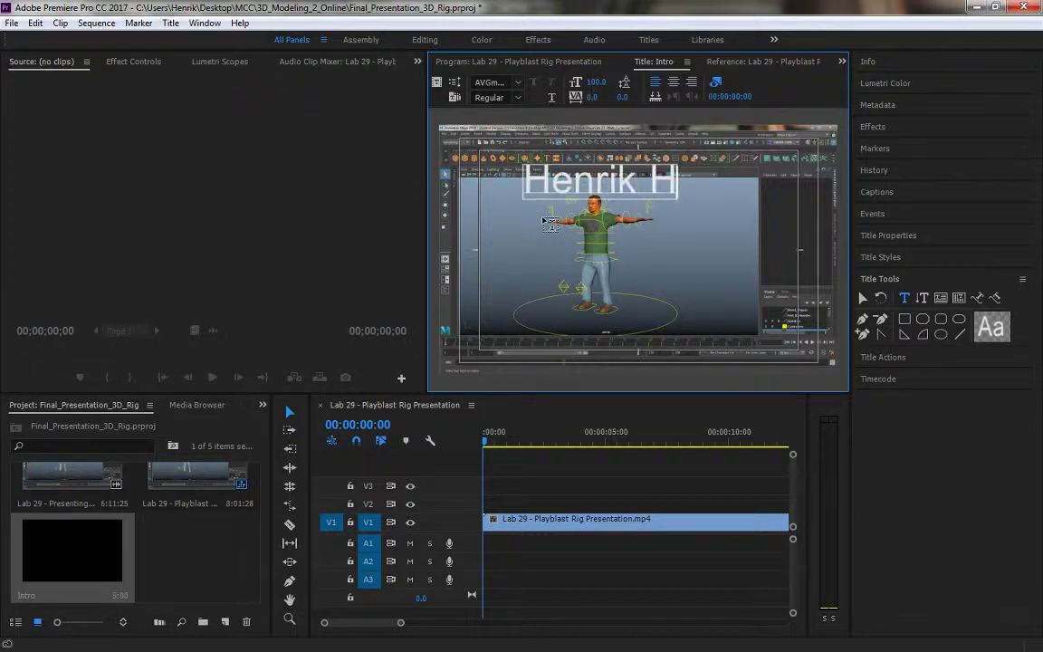
pyautogui.write('ost-Madse')
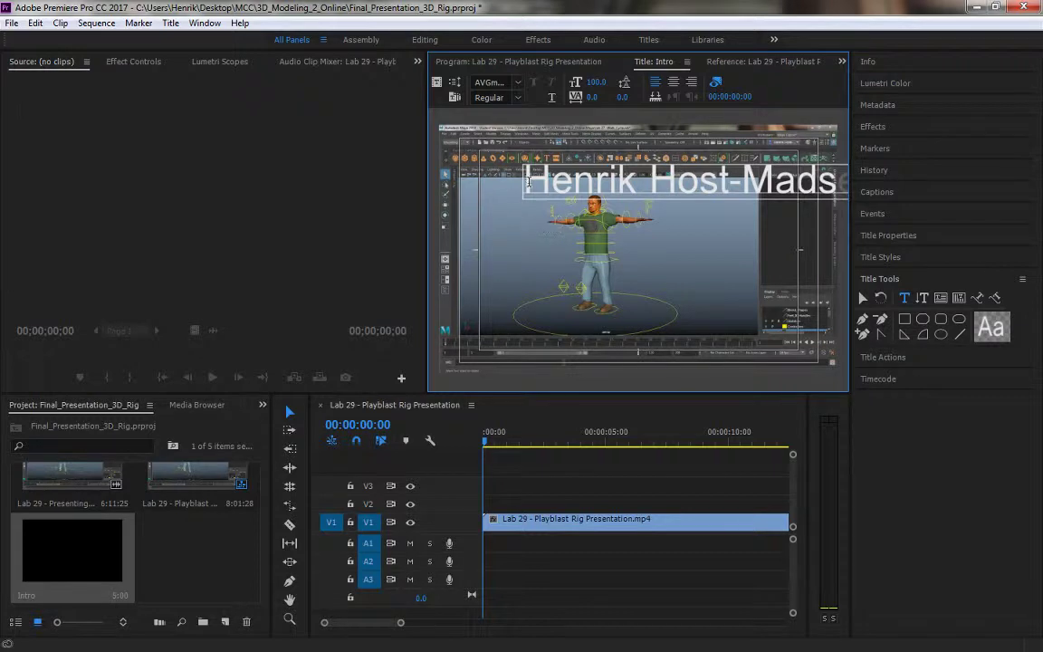
pyautogui.click(861, 297)
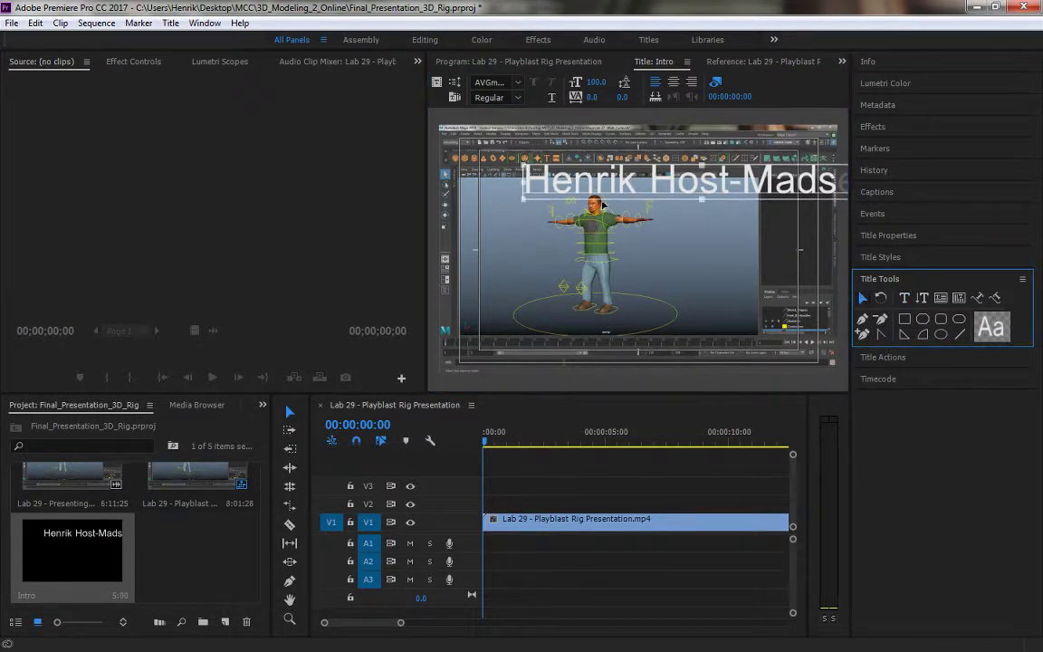
pyautogui.moveTo(597, 187); pyautogui.dragTo(533, 172)
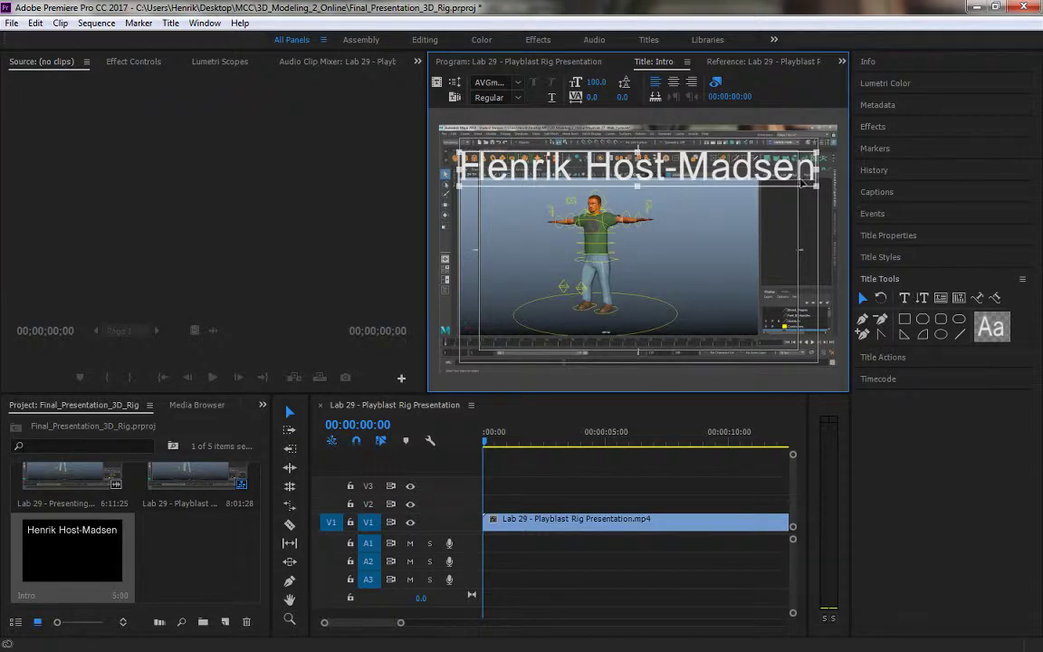
pyautogui.moveTo(816, 185); pyautogui.dragTo(660, 161)
# Step: Add the lines "3D Modeling & Animation 2", "Final Project" and "Character Rig" below the name in the Intro title
pyautogui.doubleClick(648, 162)
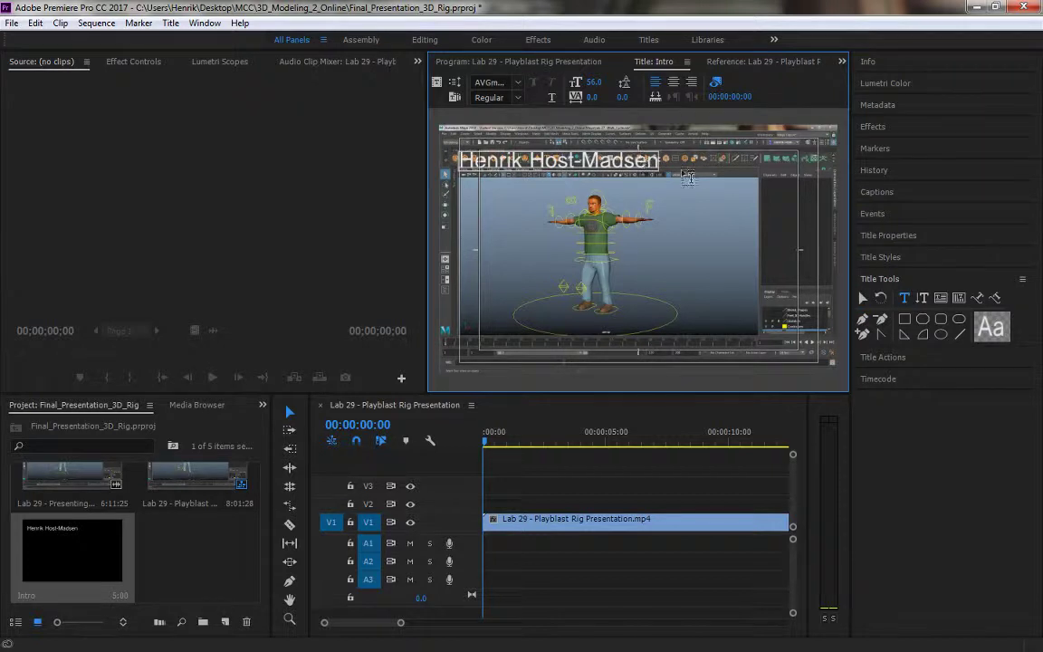
pyautogui.write('¥ ')
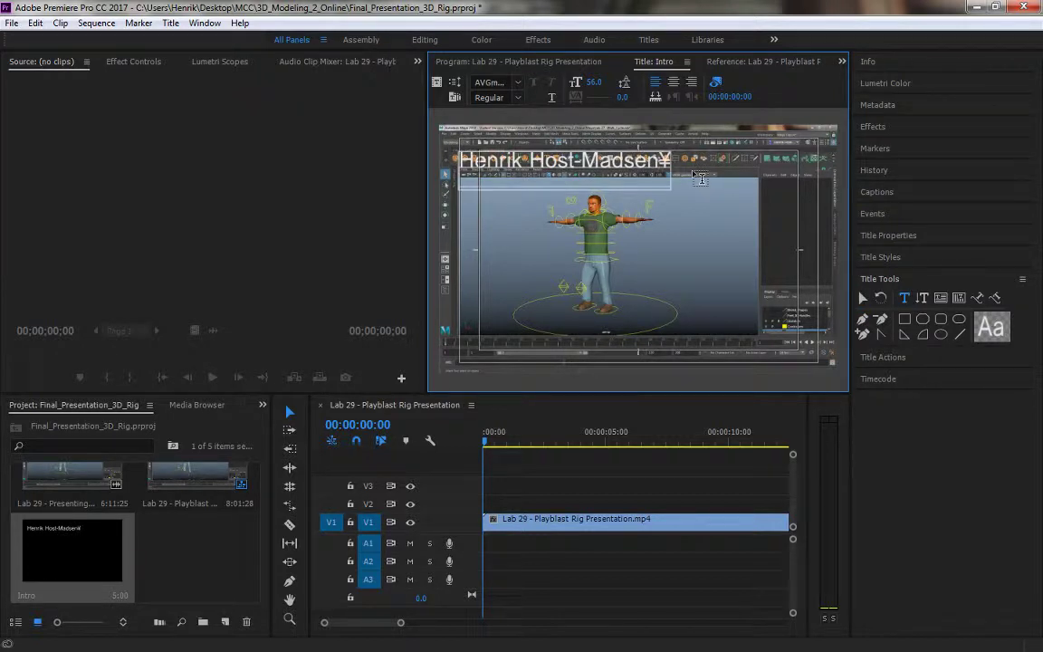
pyautogui.write('3D Model')
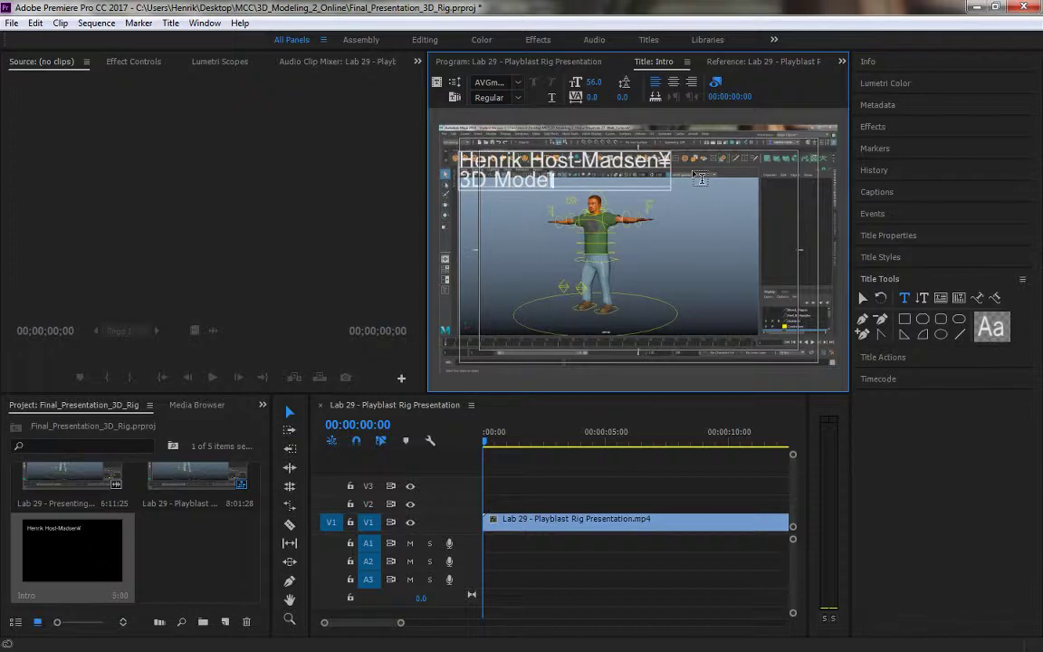
pyautogui.write('ing & Ani')
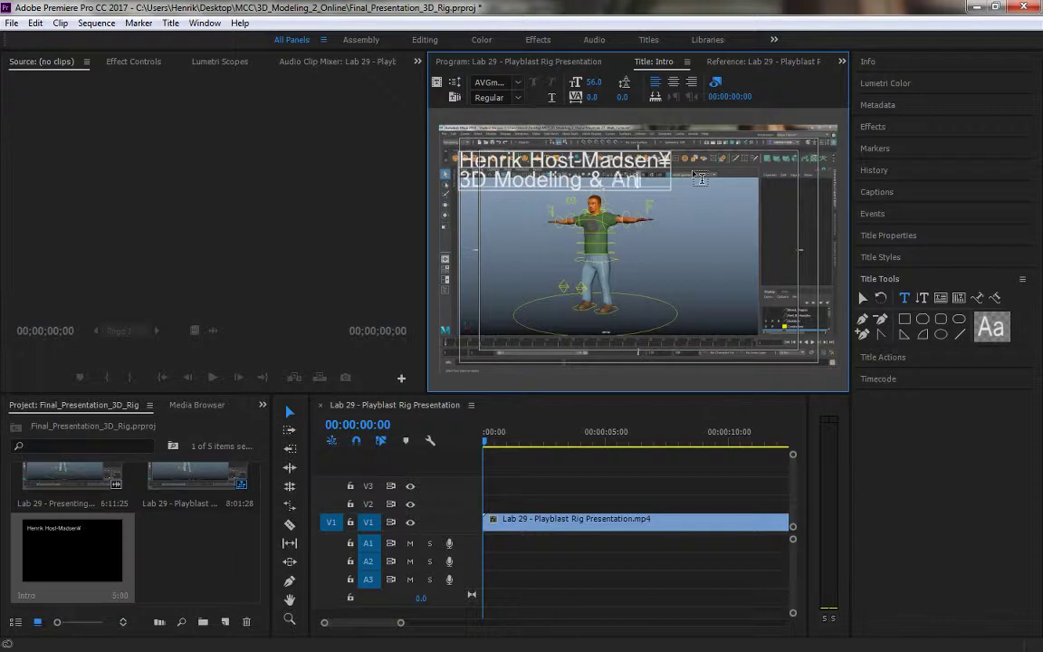
pyautogui.write('mation 2')
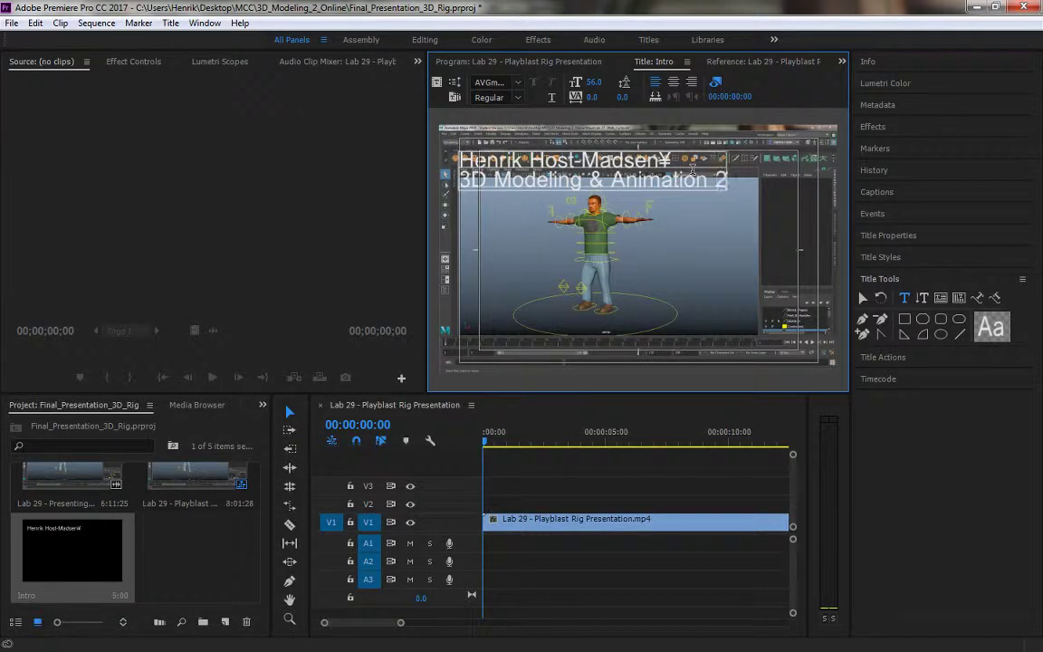
pyautogui.press('Return')
pyautogui.write('Final ')
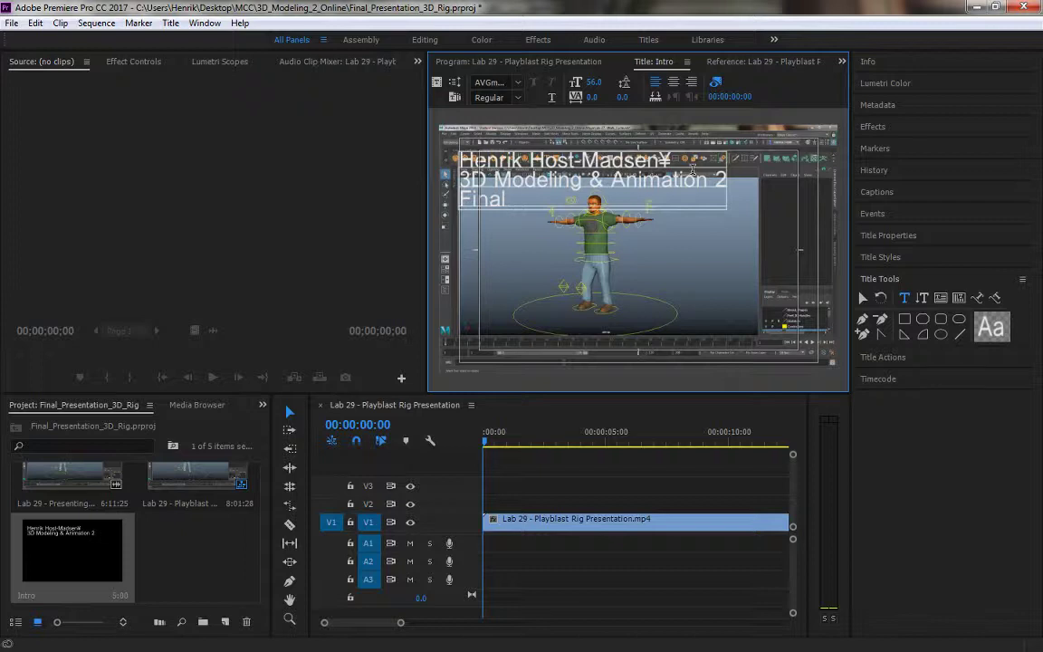
pyautogui.write('Project')
pyautogui.press('Return')
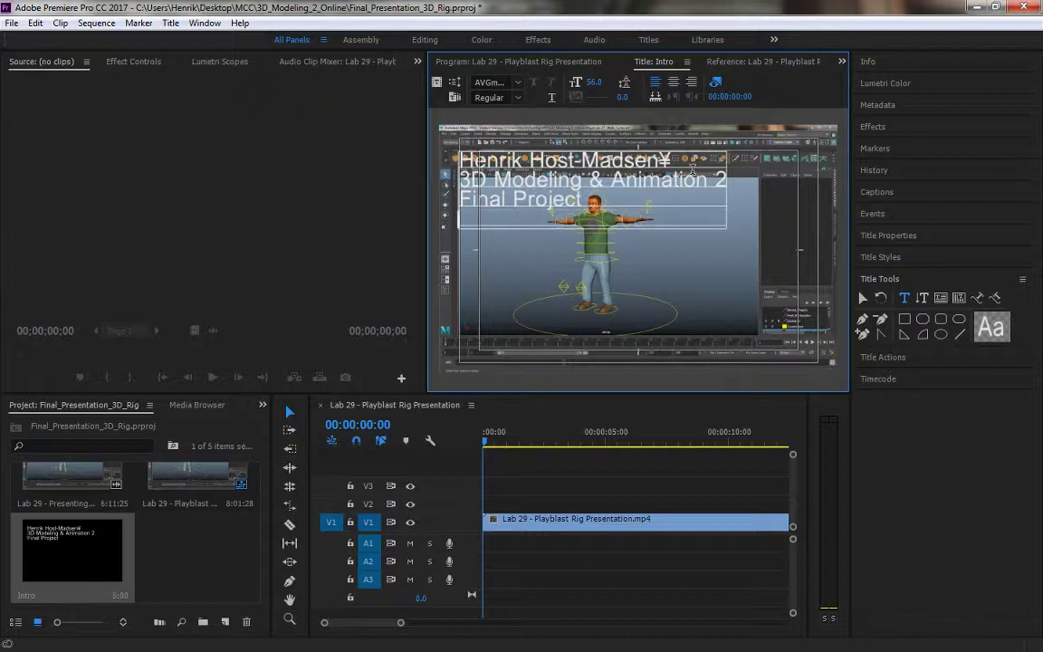
pyautogui.write('Character R')
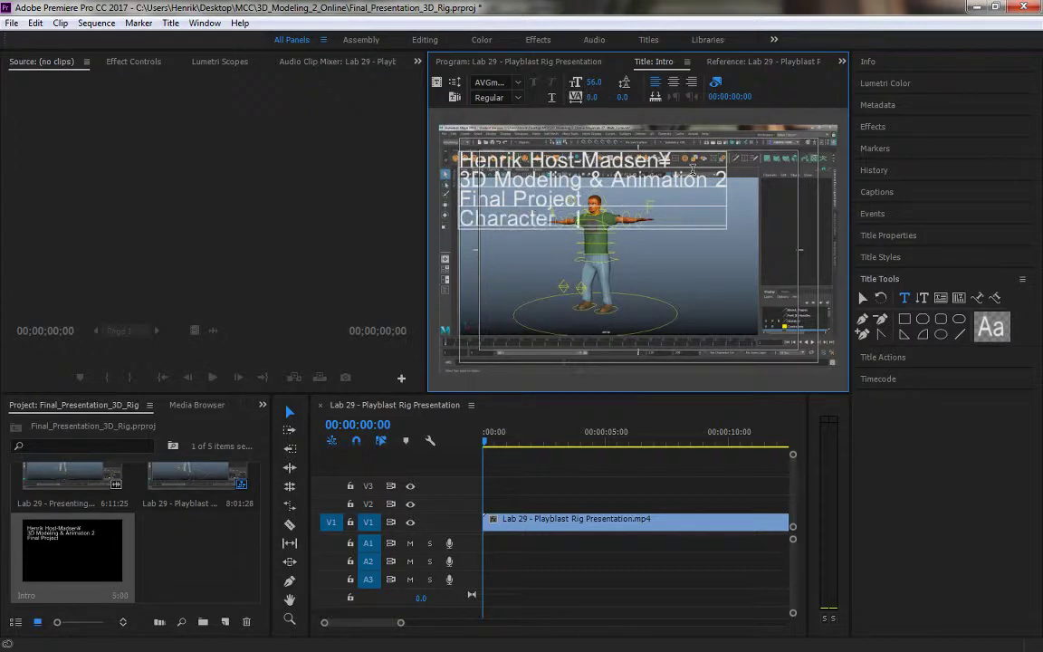
pyautogui.write('ig')
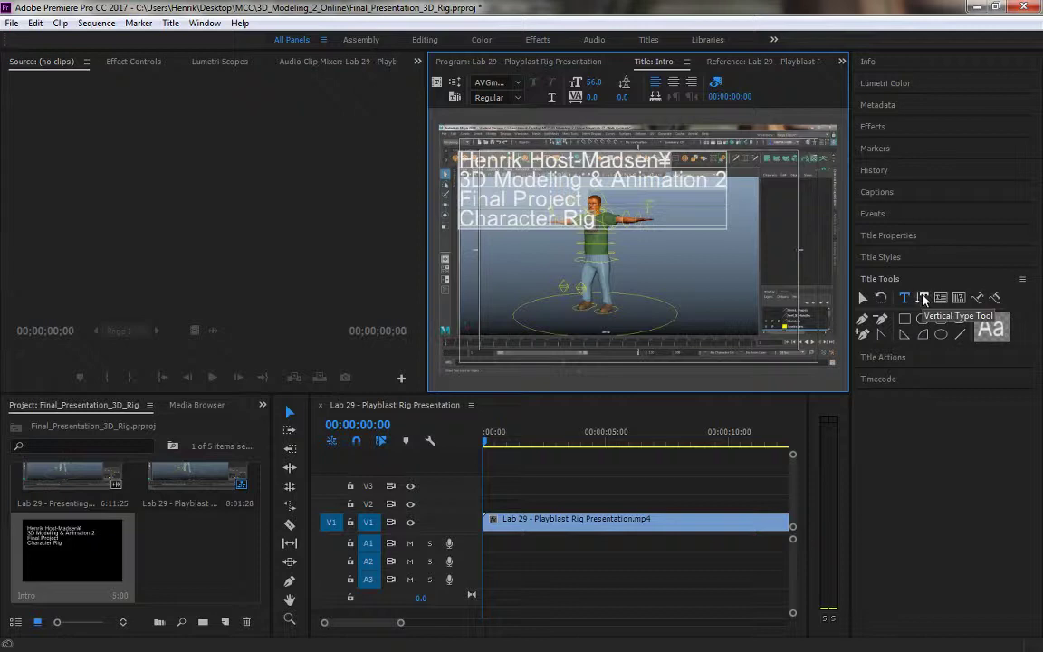
pyautogui.click(899, 258)
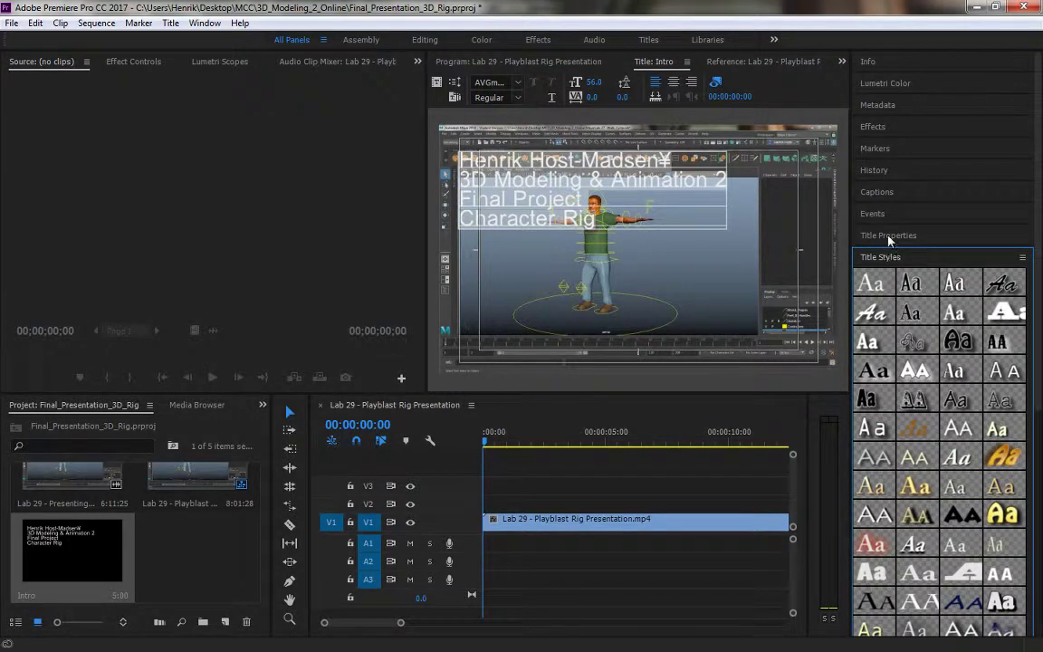
pyautogui.click(889, 238)
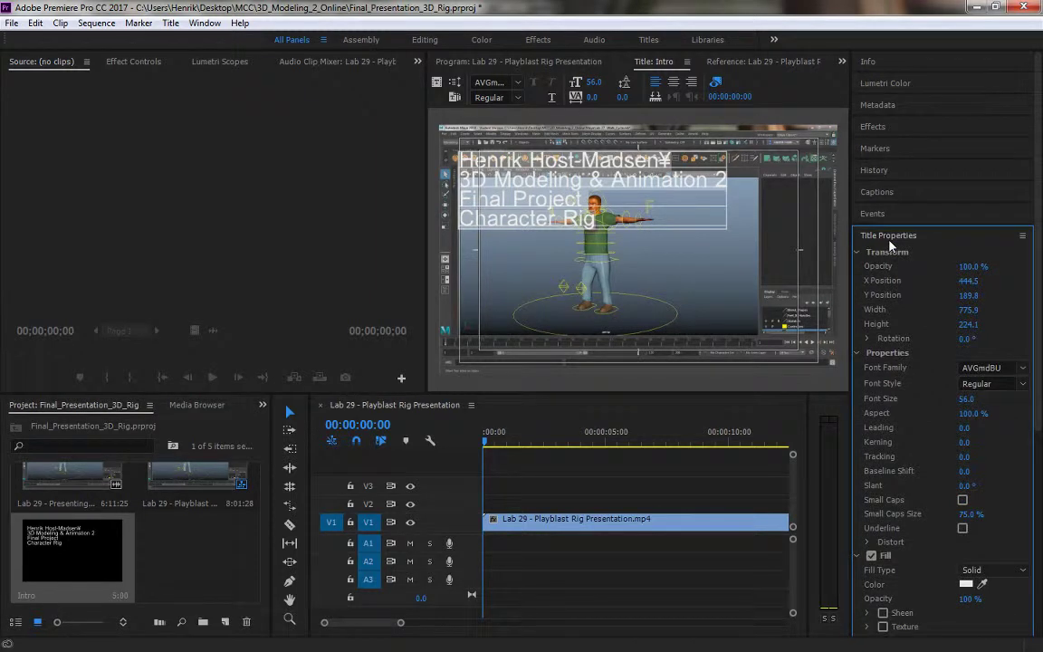
pyautogui.click(890, 240)
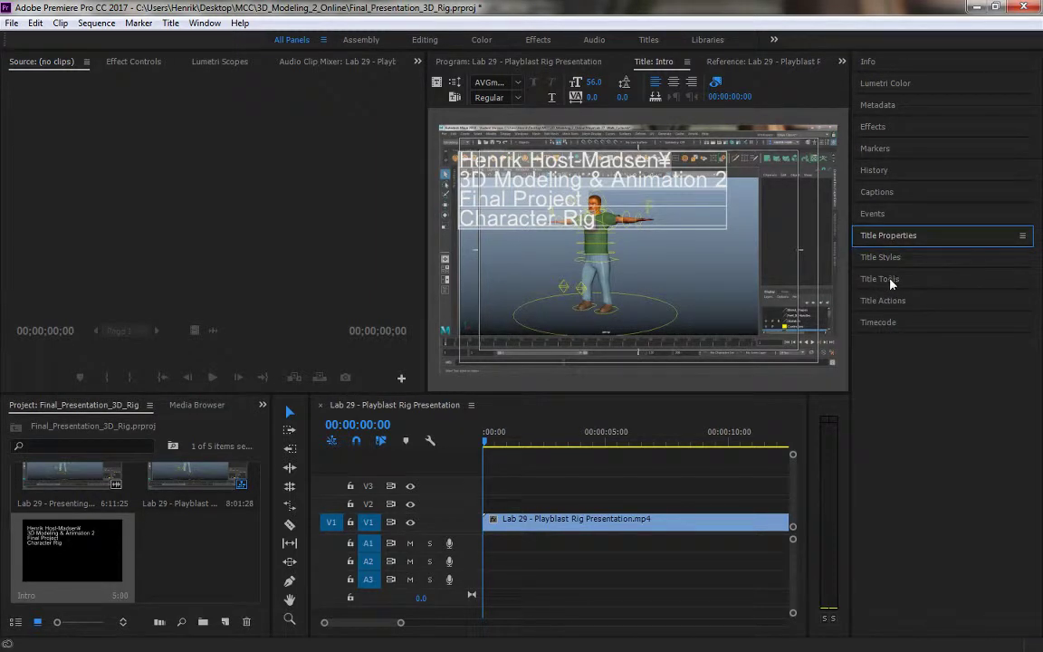
pyautogui.click(891, 280)
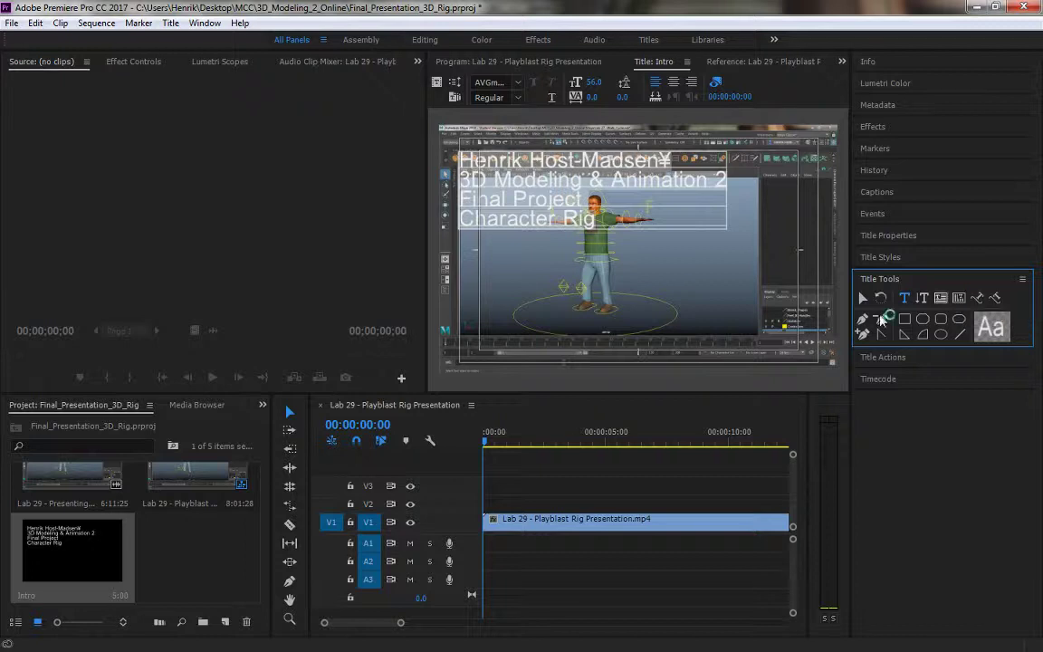
# Step: Try several title styles on the Intro text and apply the black Poplar Std style with a white outline
pyautogui.click(883, 257)
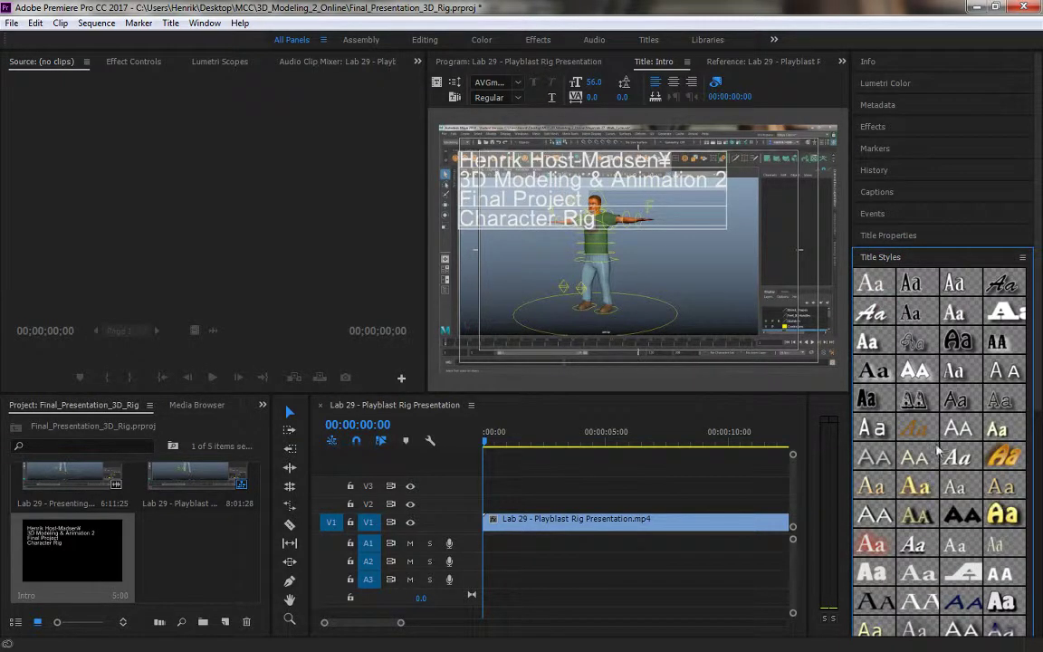
pyautogui.click(868, 399)
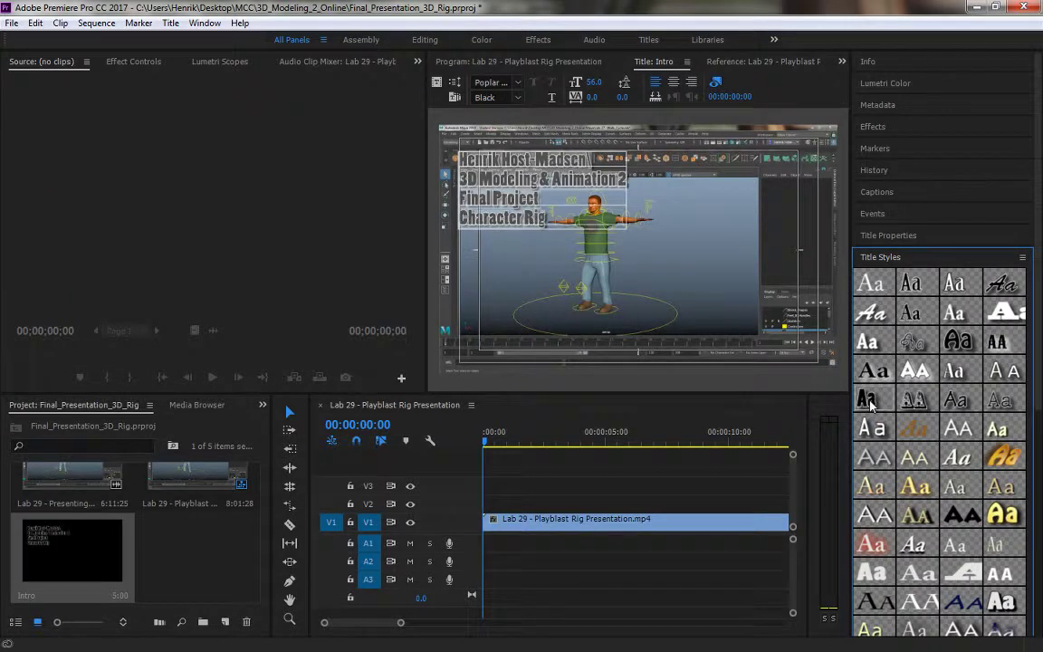
pyautogui.click(957, 342)
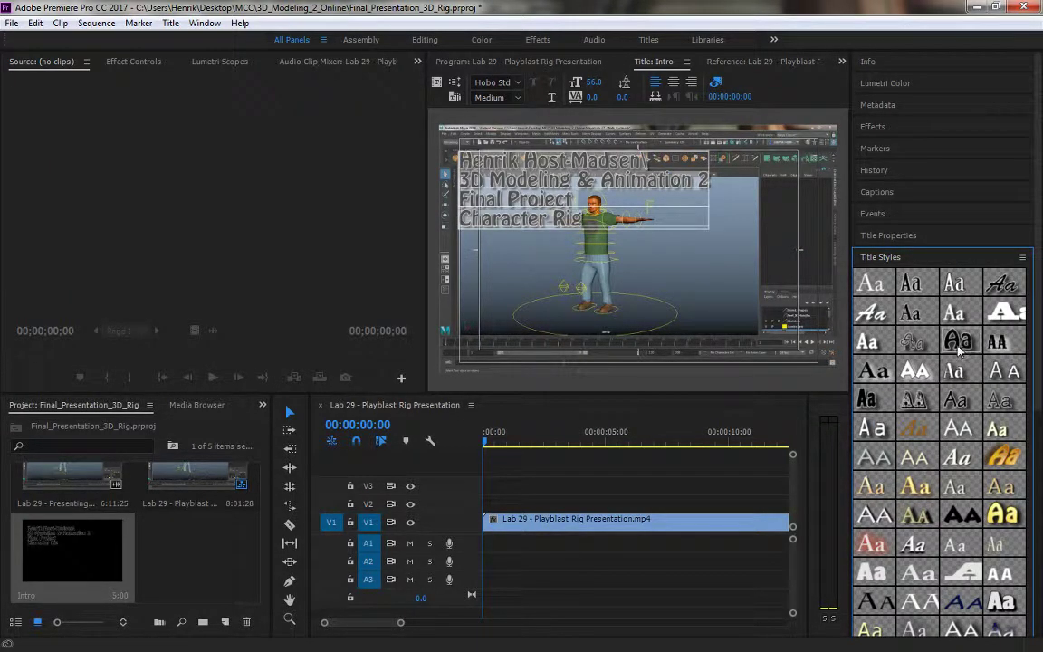
pyautogui.click(917, 321)
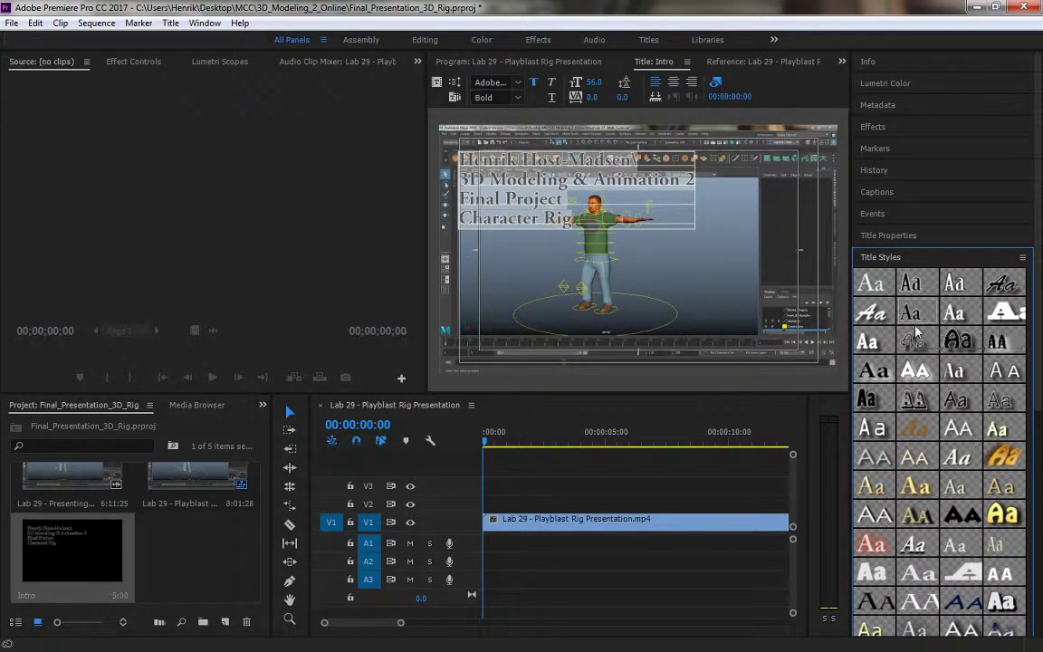
pyautogui.click(876, 402)
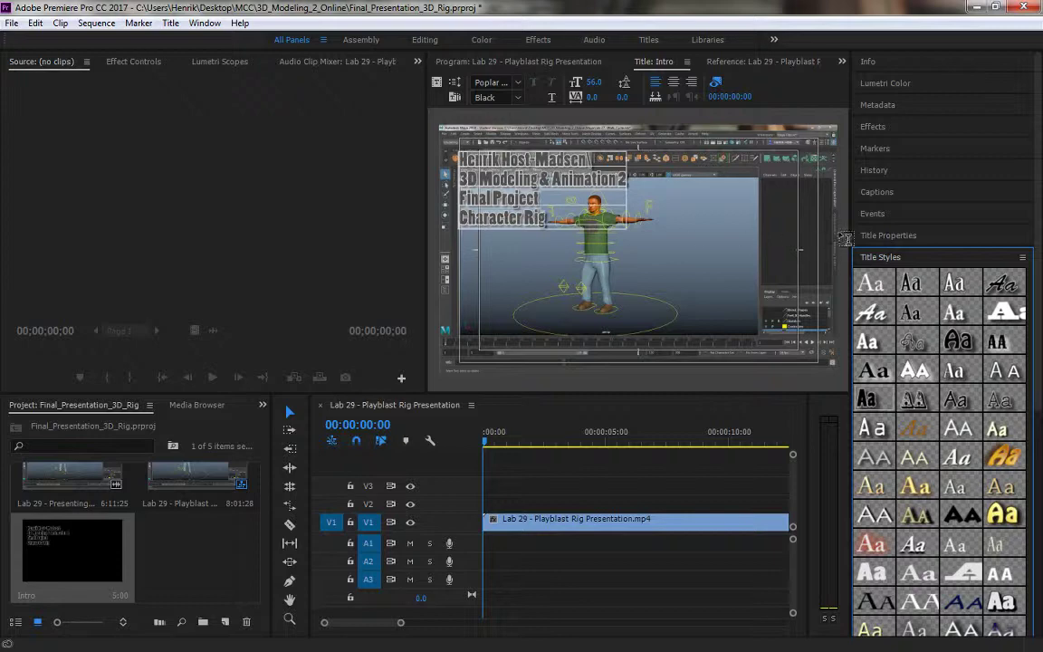
# Step: Set the type alignment of the Intro title's text block to Center
pyautogui.click(885, 236)
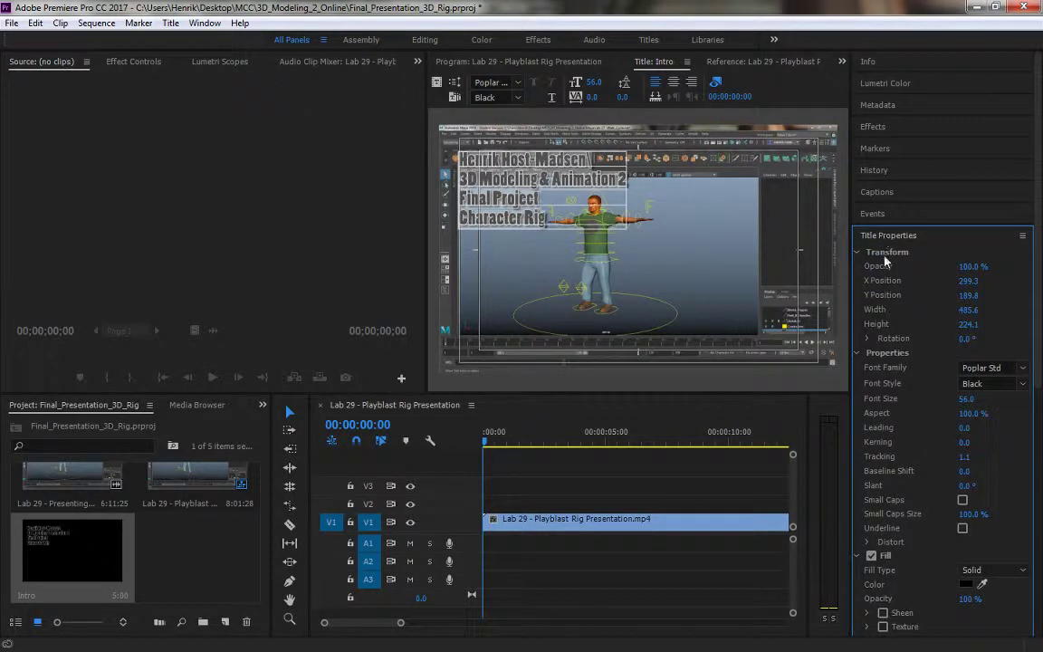
pyautogui.scroll(-9, 892, 281)
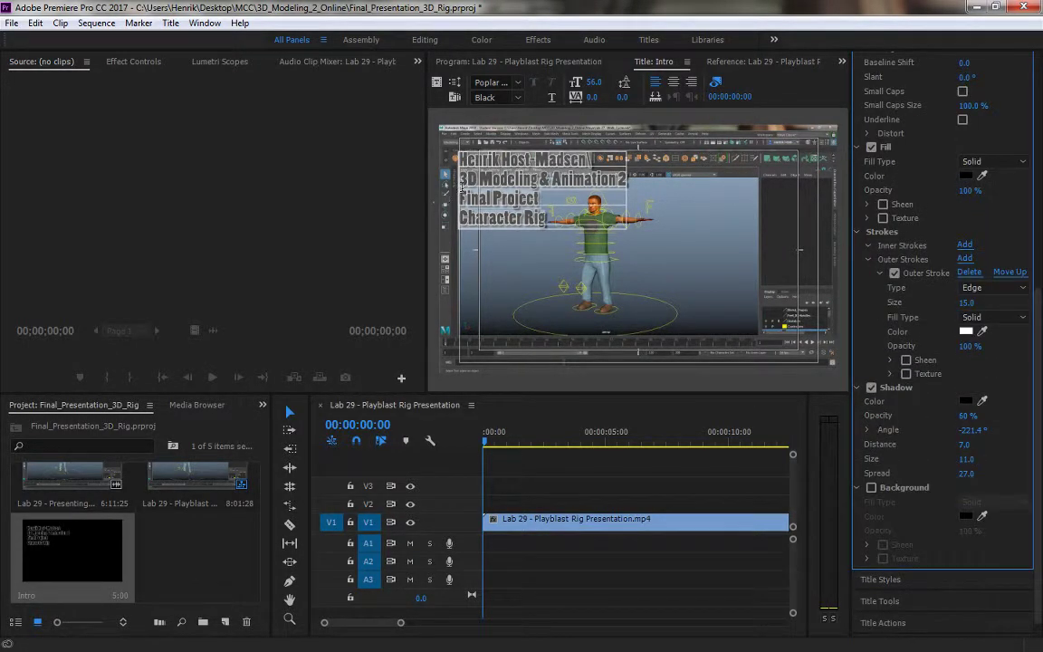
pyautogui.rightClick(511, 192)
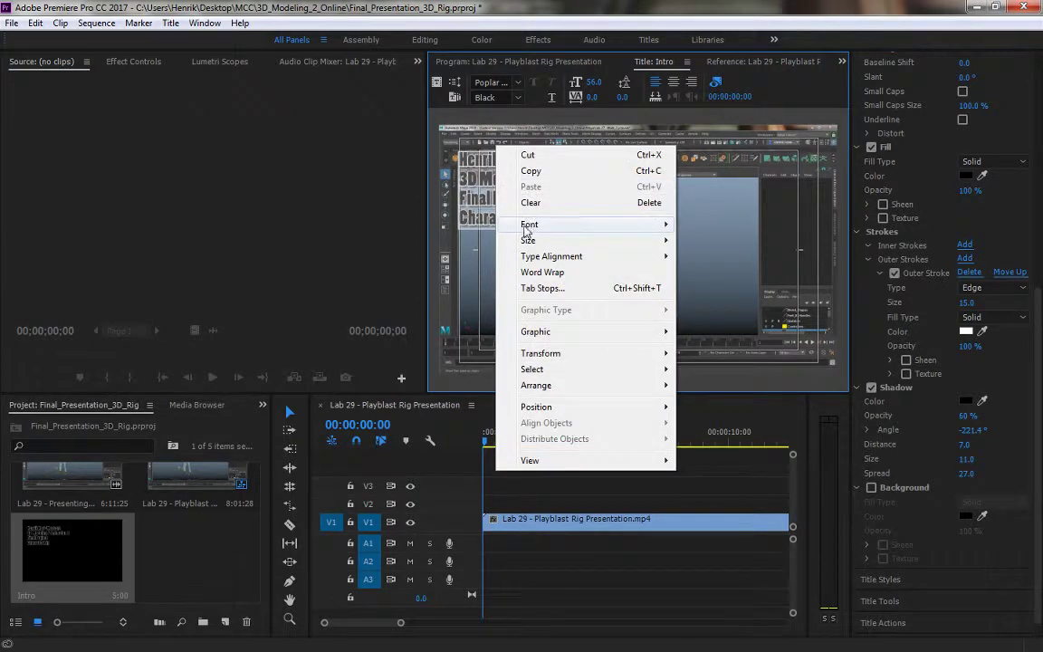
pyautogui.moveTo(536, 226)
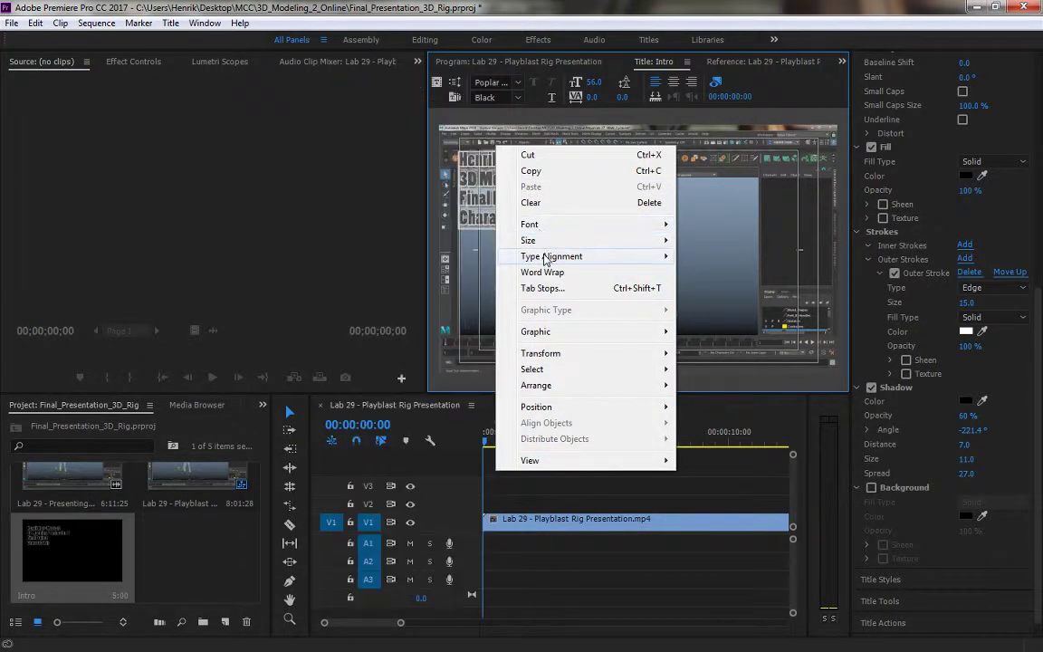
pyautogui.moveTo(548, 256)
pyautogui.click(443, 272)
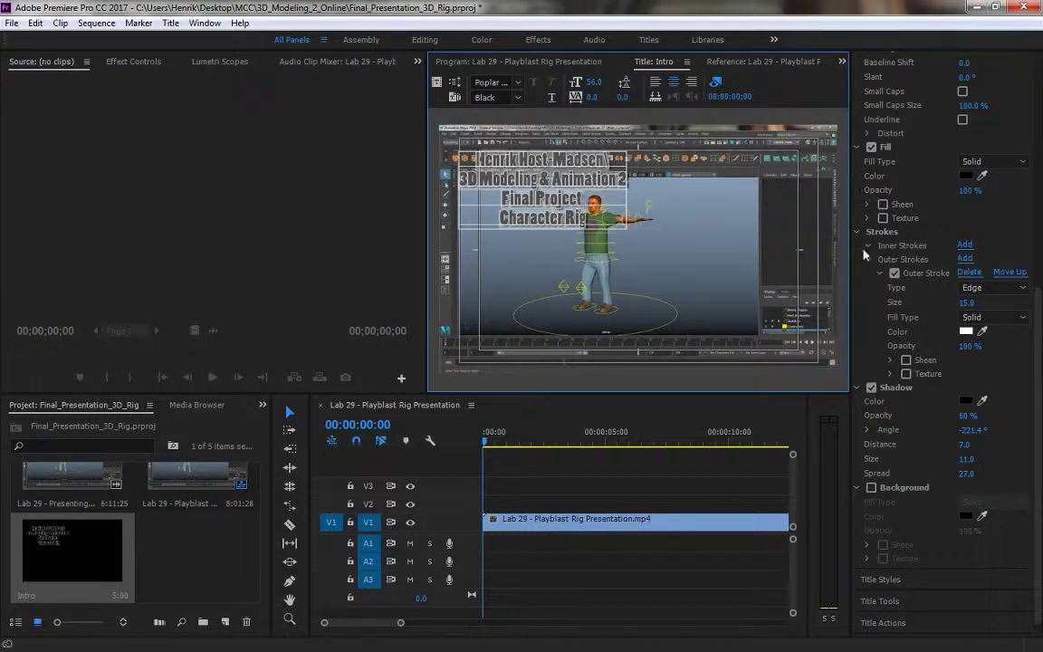
# Step: Move the Intro text block with the Selection tool from the upper-left area towards the middle of the frame
pyautogui.scroll(-1, 899, 225)
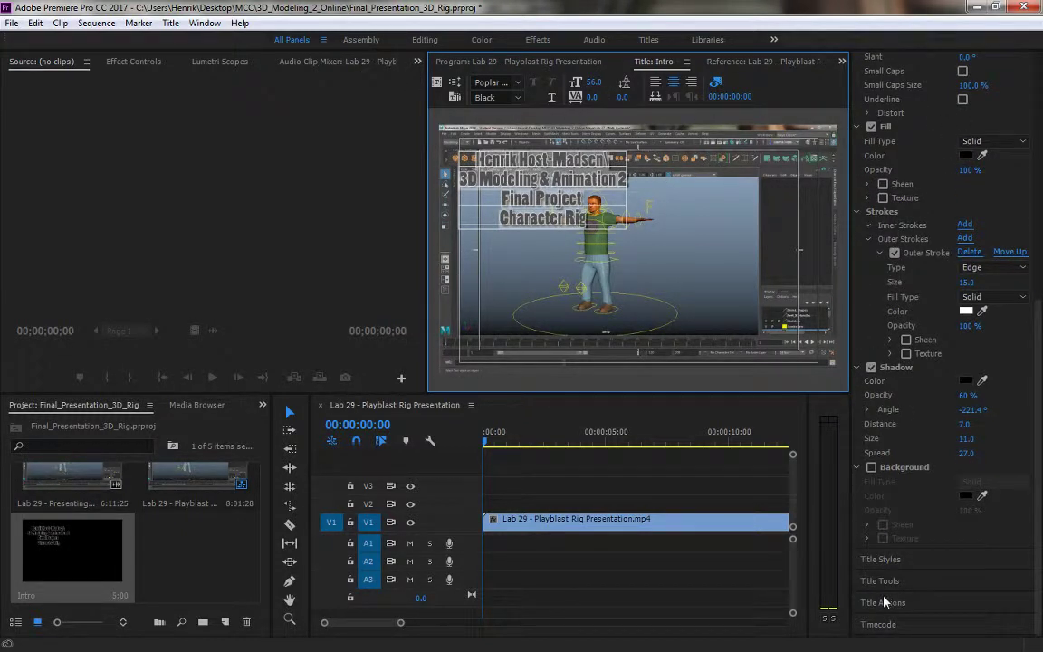
pyautogui.click(887, 583)
pyautogui.click(863, 299)
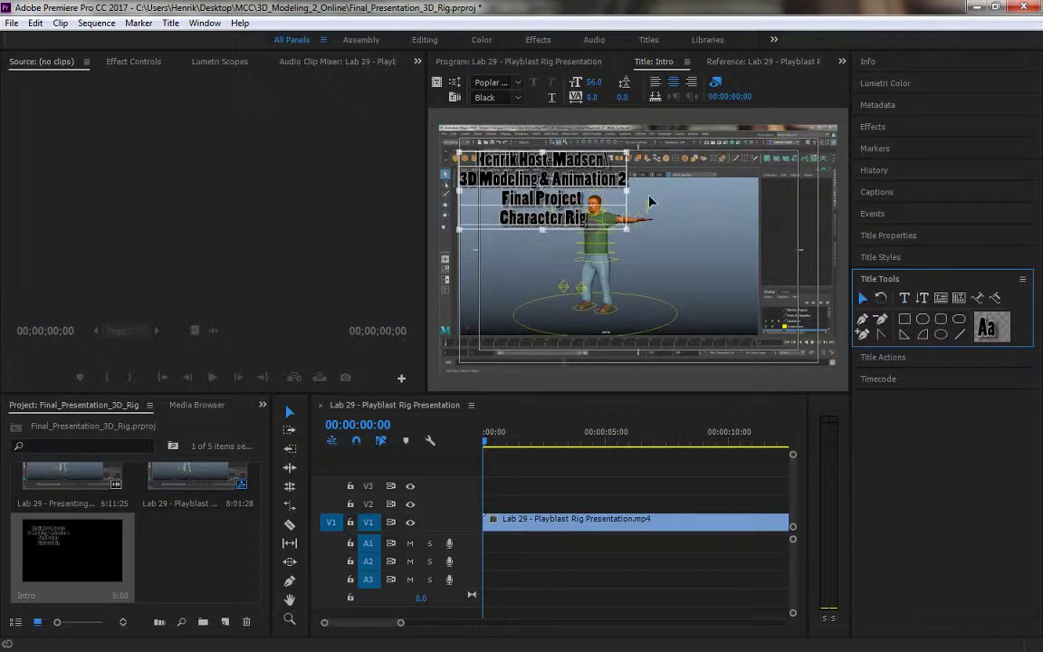
pyautogui.moveTo(525, 199); pyautogui.dragTo(629, 226)
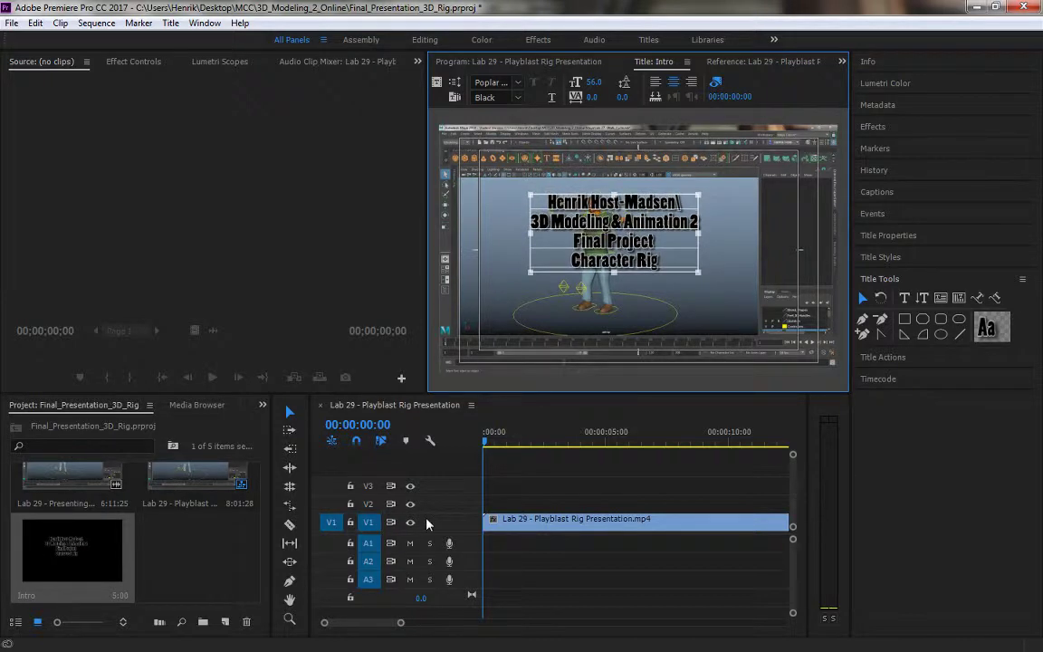
# Step: Play the sequence's opening briefly and place the Intro title on track V2 at the start, above the playblast clip
pyautogui.click(502, 438)
pyautogui.press('Home')
pyautogui.press('space')
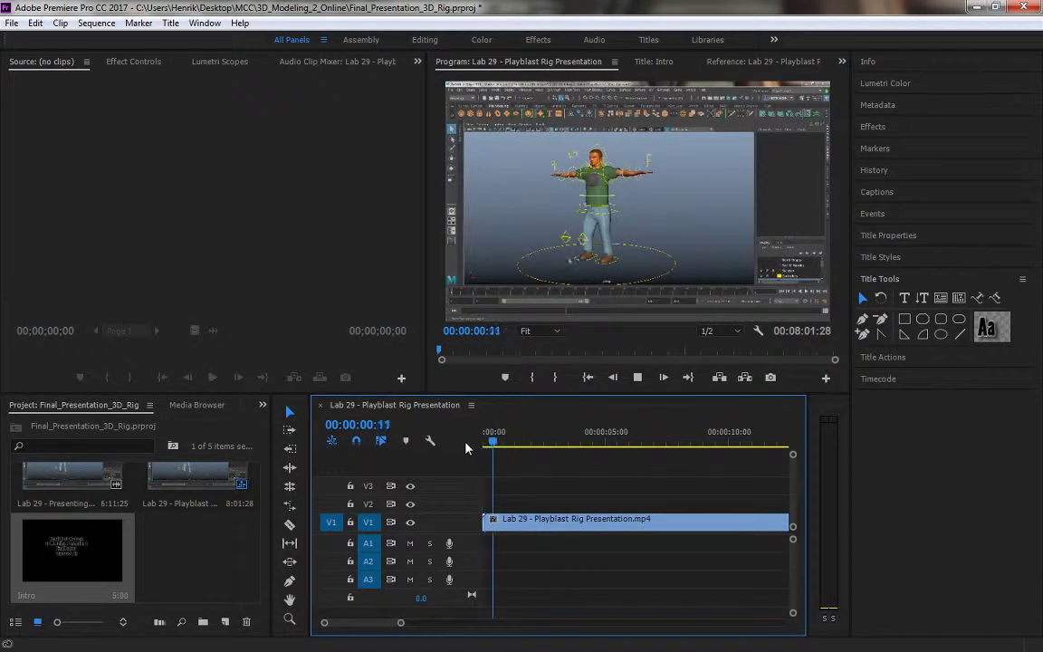
pyautogui.press('space')
pyautogui.moveTo(70, 552); pyautogui.dragTo(489, 504)
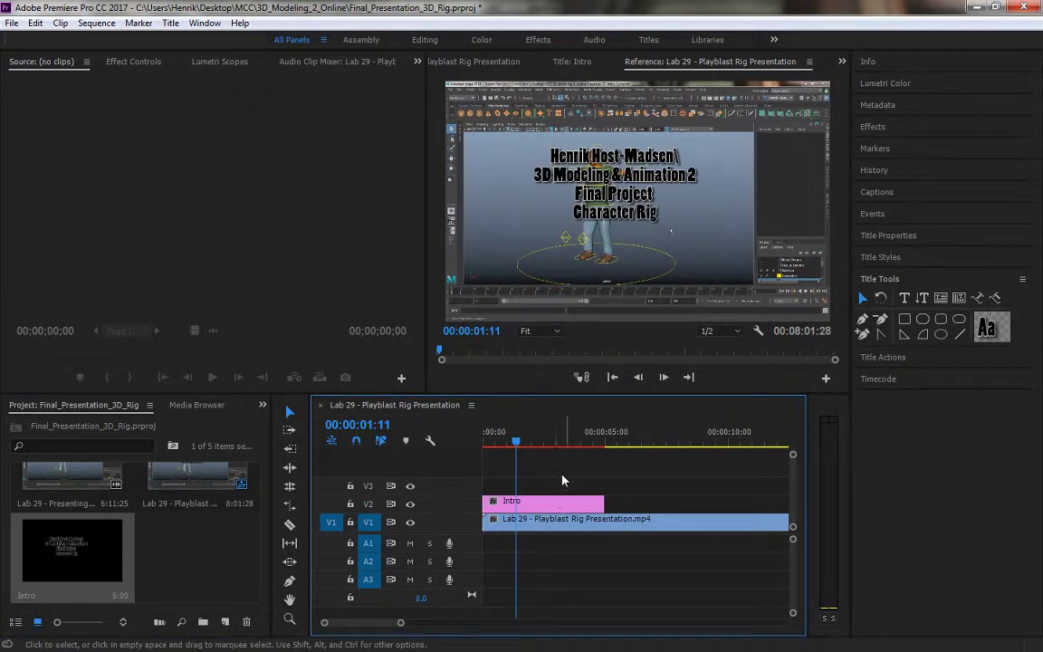
# Step: Reopen the Intro title for editing and center its text block horizontally and vertically in the frame
pyautogui.click(590, 181)
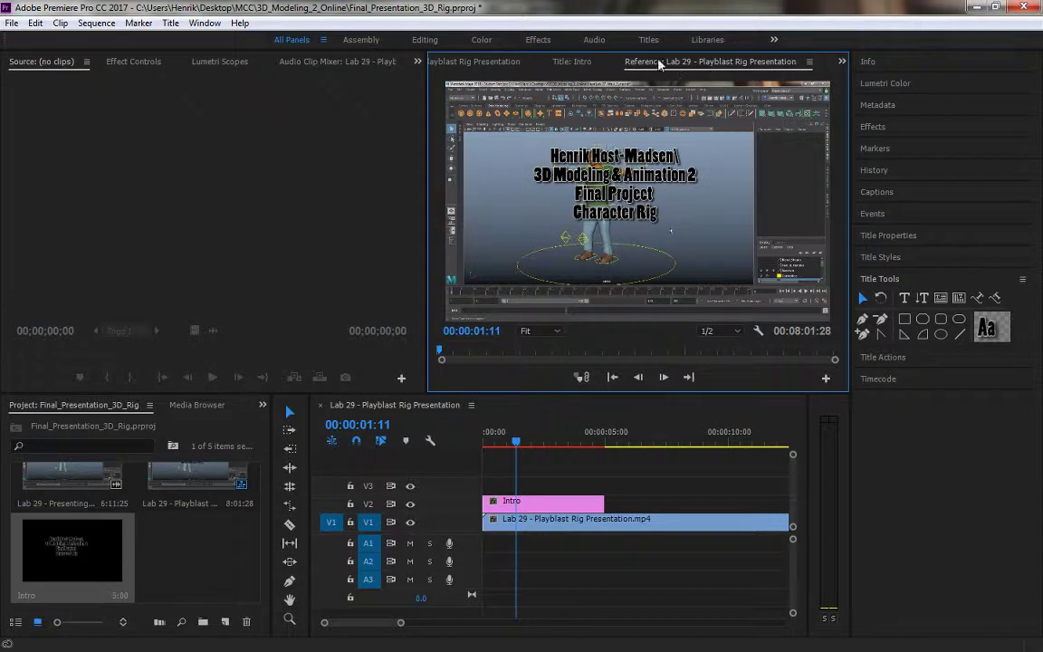
pyautogui.doubleClick(86, 546)
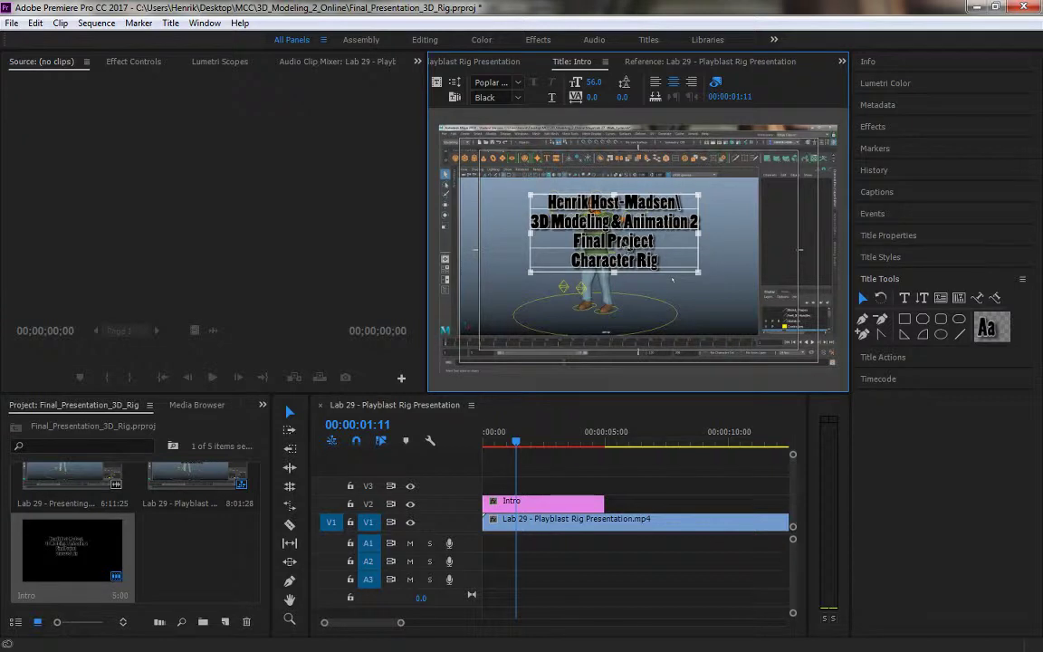
pyautogui.rightClick(595, 169)
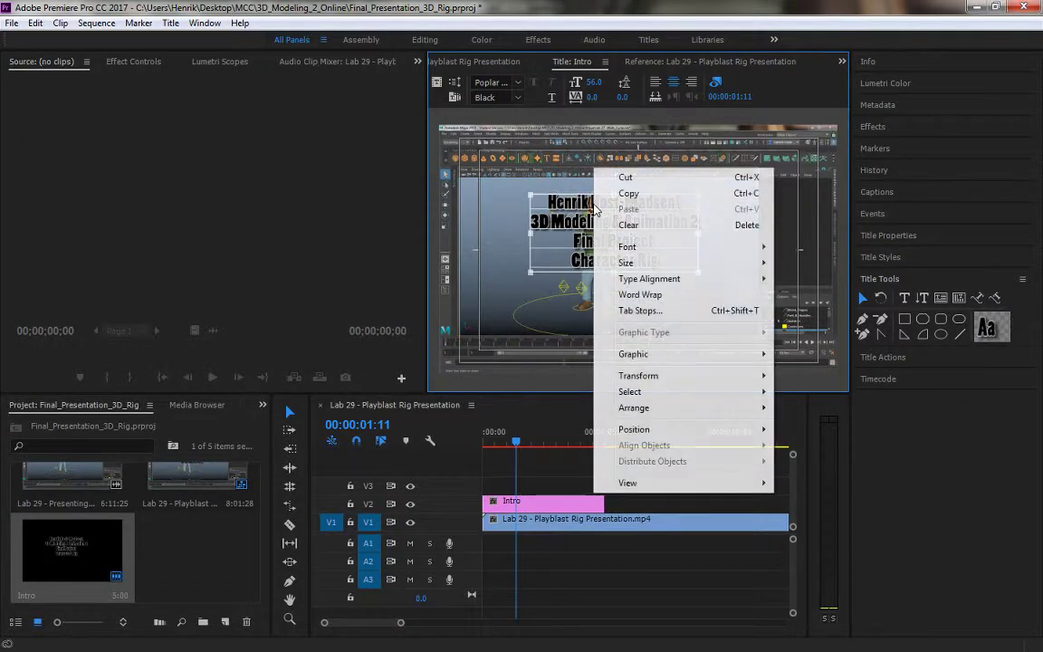
pyautogui.moveTo(634, 284)
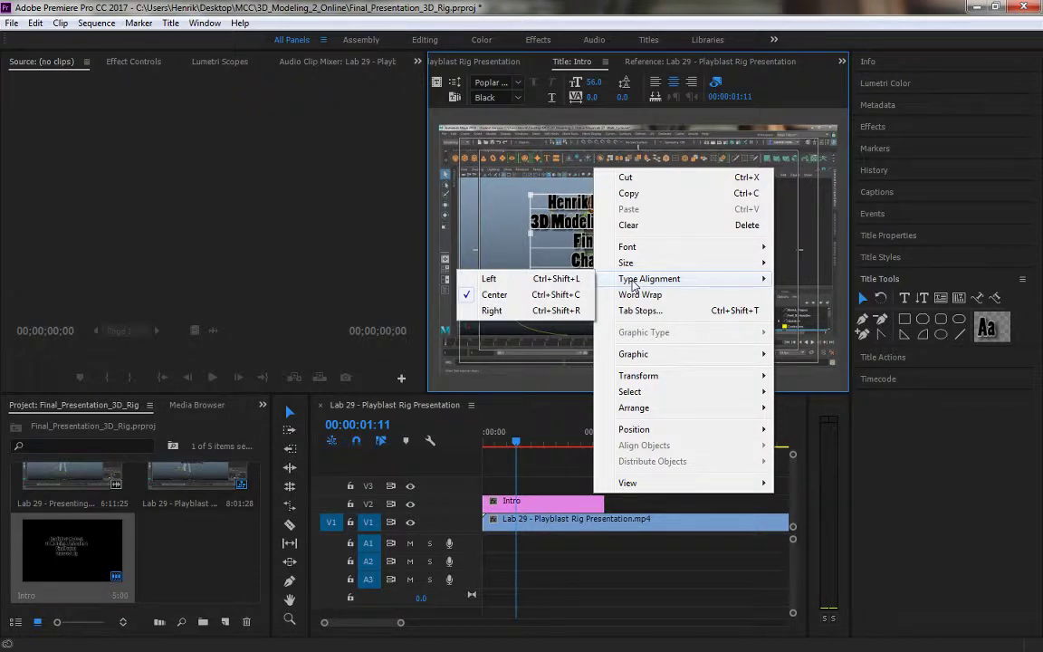
pyautogui.moveTo(648, 434)
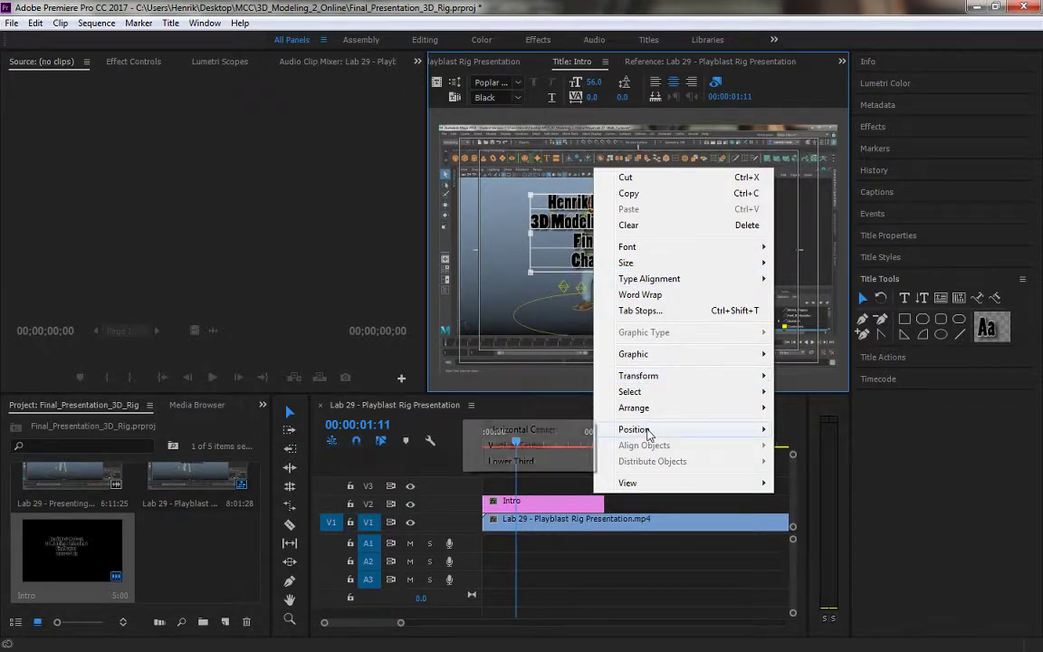
pyautogui.click(493, 431)
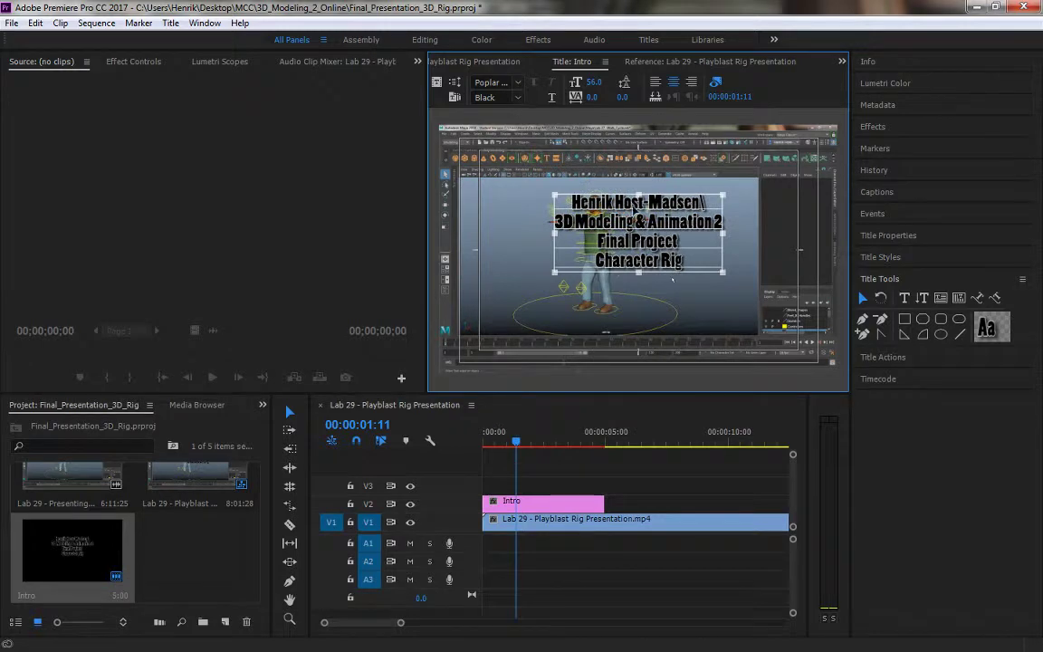
pyautogui.rightClick(633, 174)
pyautogui.moveTo(655, 439)
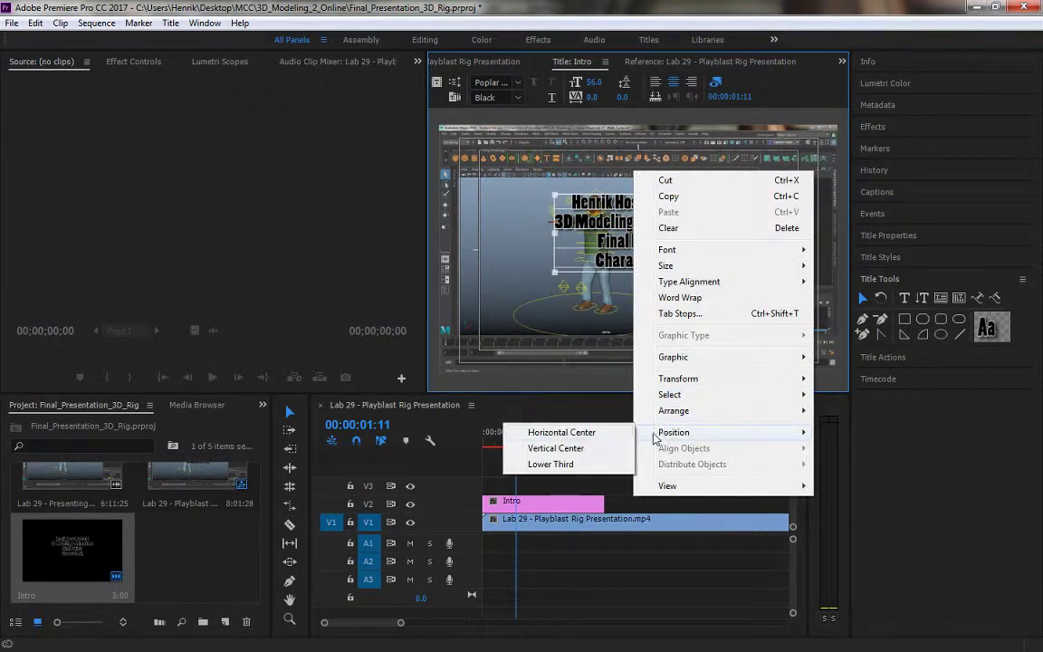
pyautogui.click(554, 448)
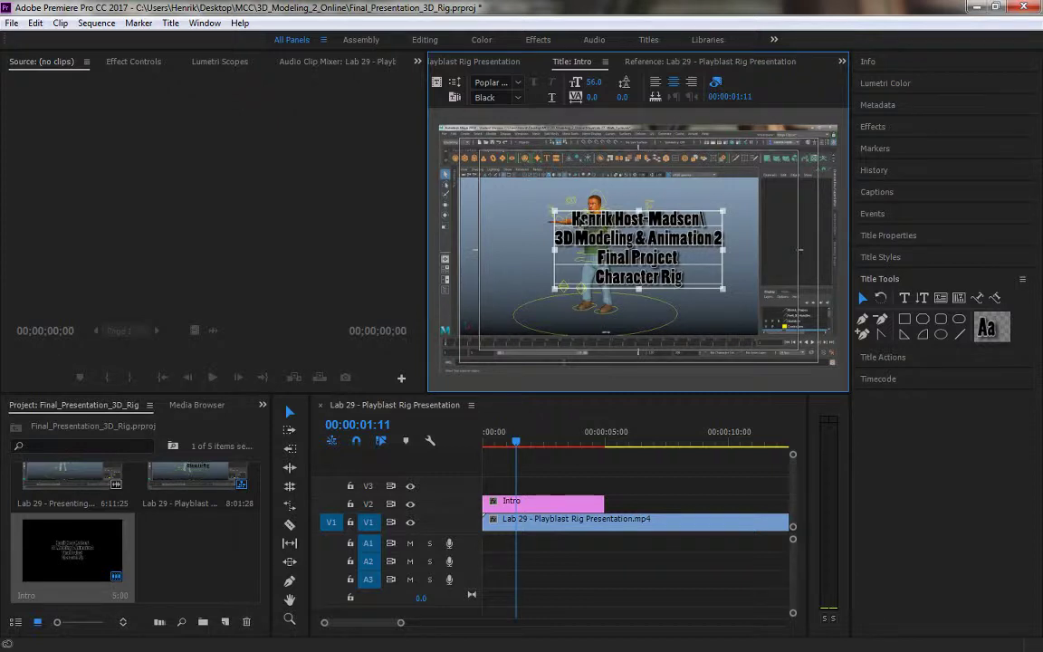
# Step: Enlarge the Intro text block to font size 74.4 and recenter it horizontally and vertically in the frame
pyautogui.moveTo(551, 211); pyautogui.dragTo(447, 141)
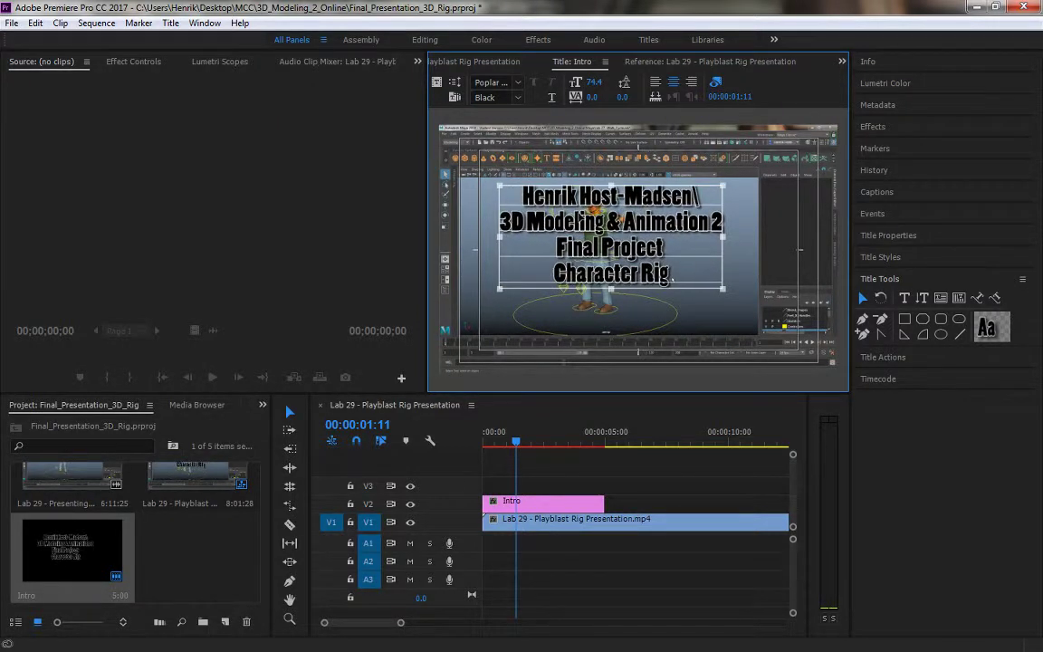
pyautogui.rightClick(581, 179)
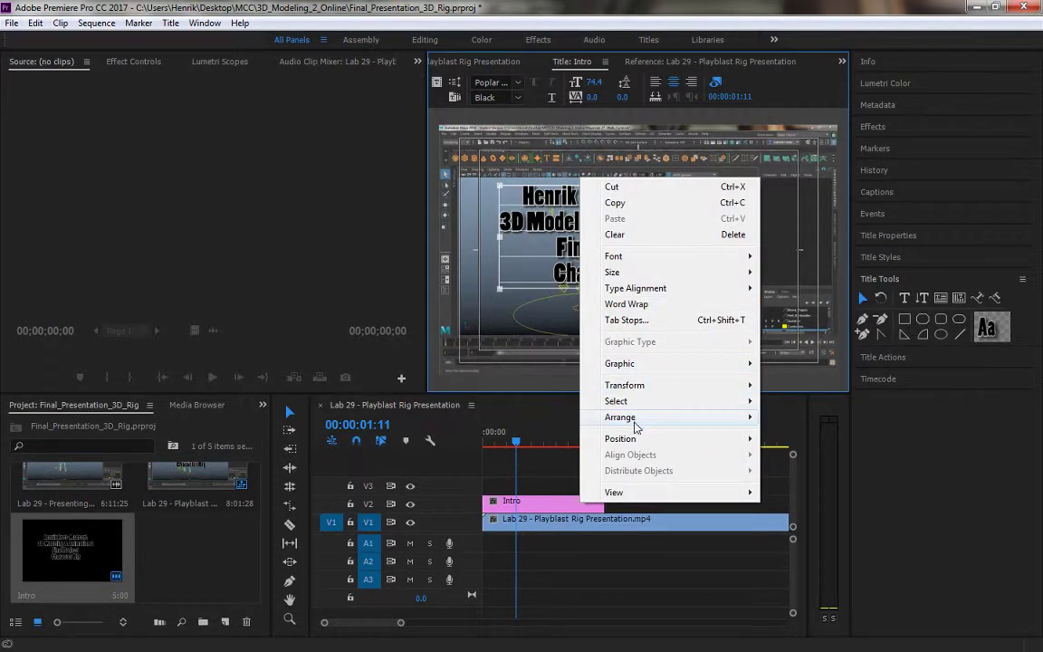
pyautogui.moveTo(633, 439)
pyautogui.click(541, 438)
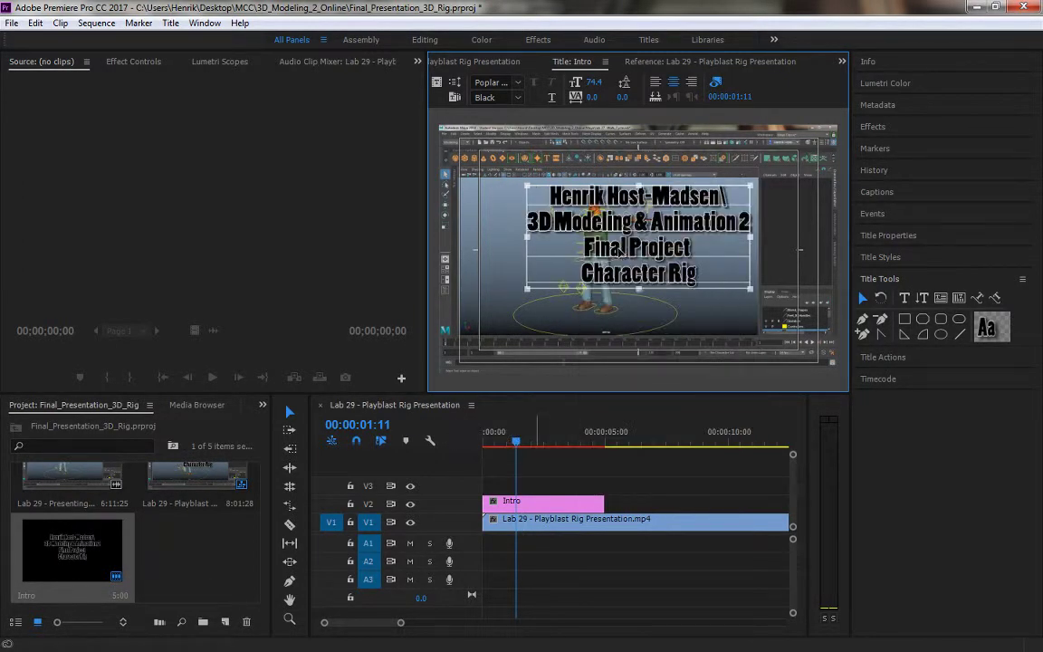
pyautogui.rightClick(619, 215)
pyautogui.moveTo(659, 477)
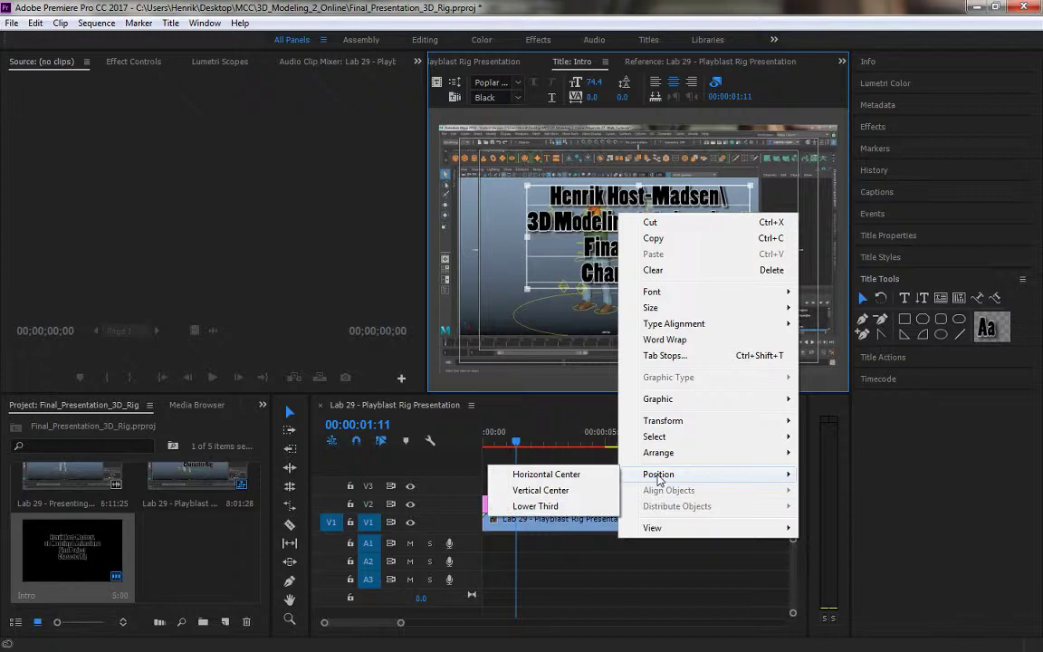
pyautogui.click(572, 491)
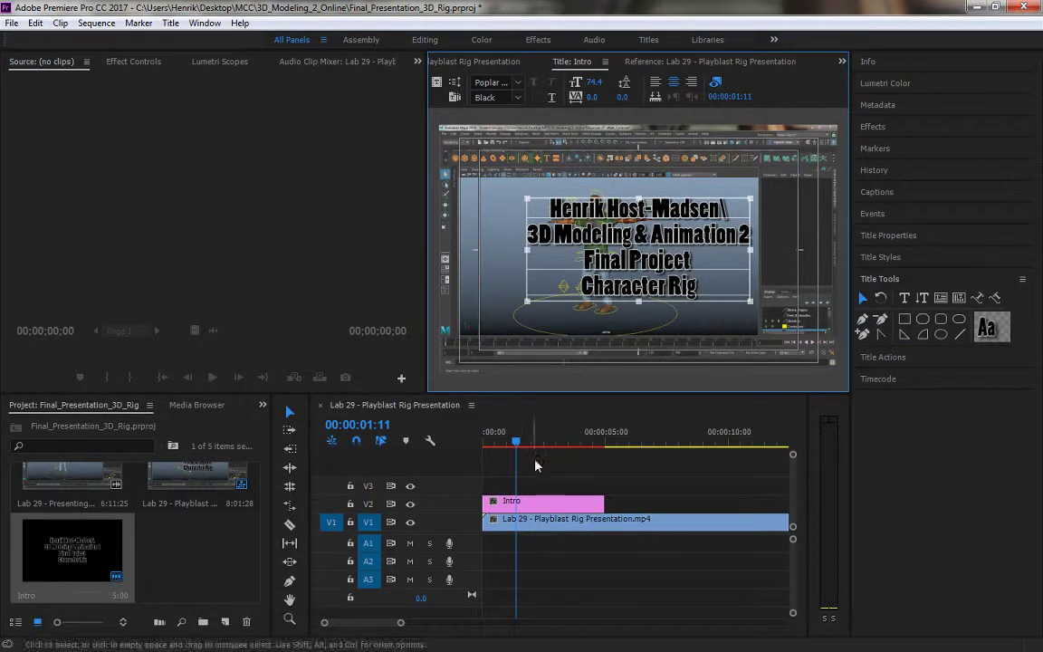
# Step: Play the sequence from the start past the end of the Intro title and return the playhead to the beginning
pyautogui.click(485, 442)
pyautogui.press('space')
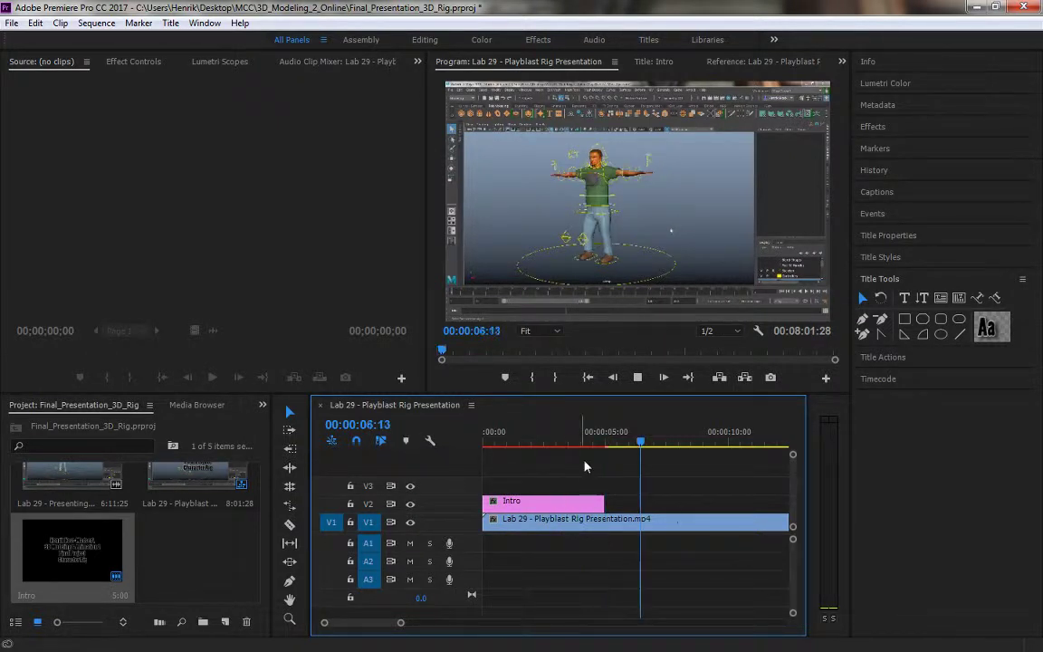
pyautogui.click(485, 441)
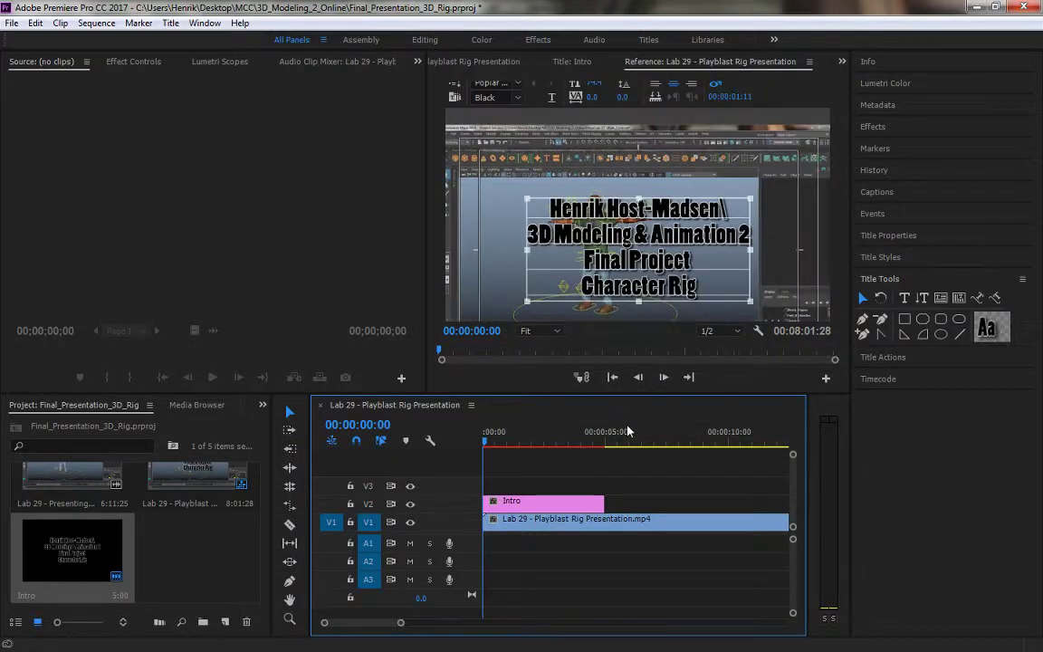
pyautogui.click(625, 444)
pyautogui.moveTo(605, 441); pyautogui.dragTo(407, 439)
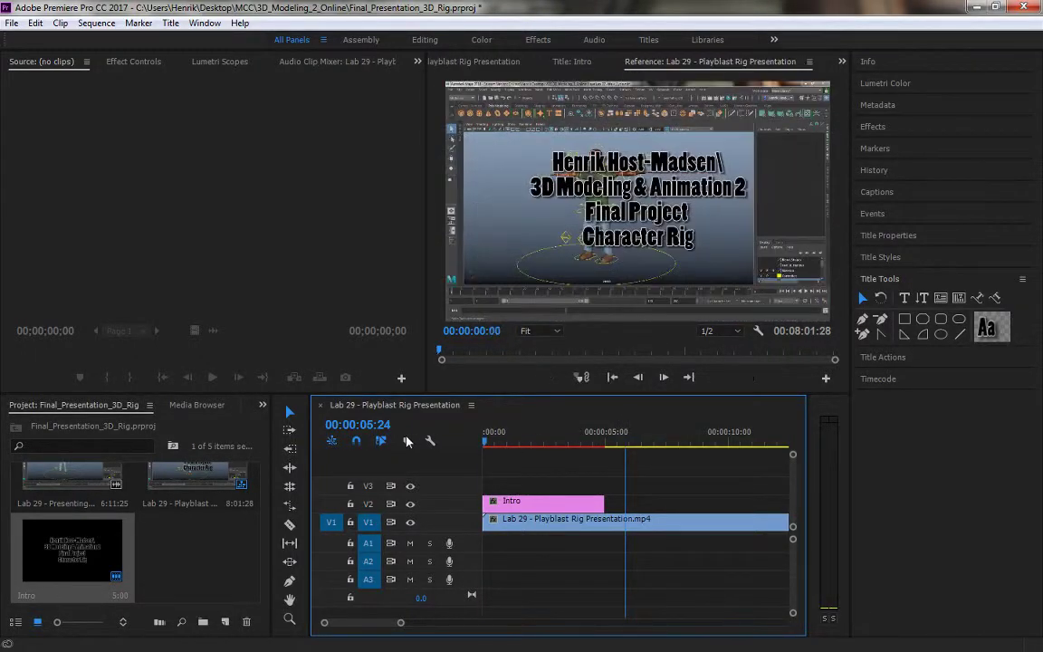
# Step: Render the sequence preview and check how the Intro title plays over the opening footage
pyautogui.press('Return')
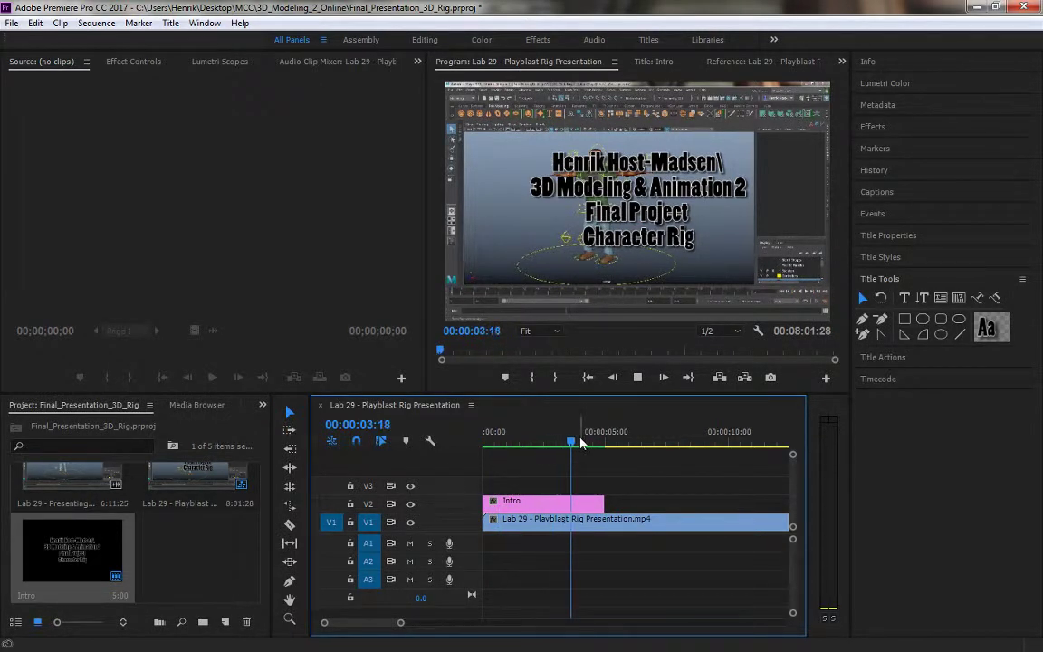
pyautogui.press('space')
pyautogui.click(491, 443)
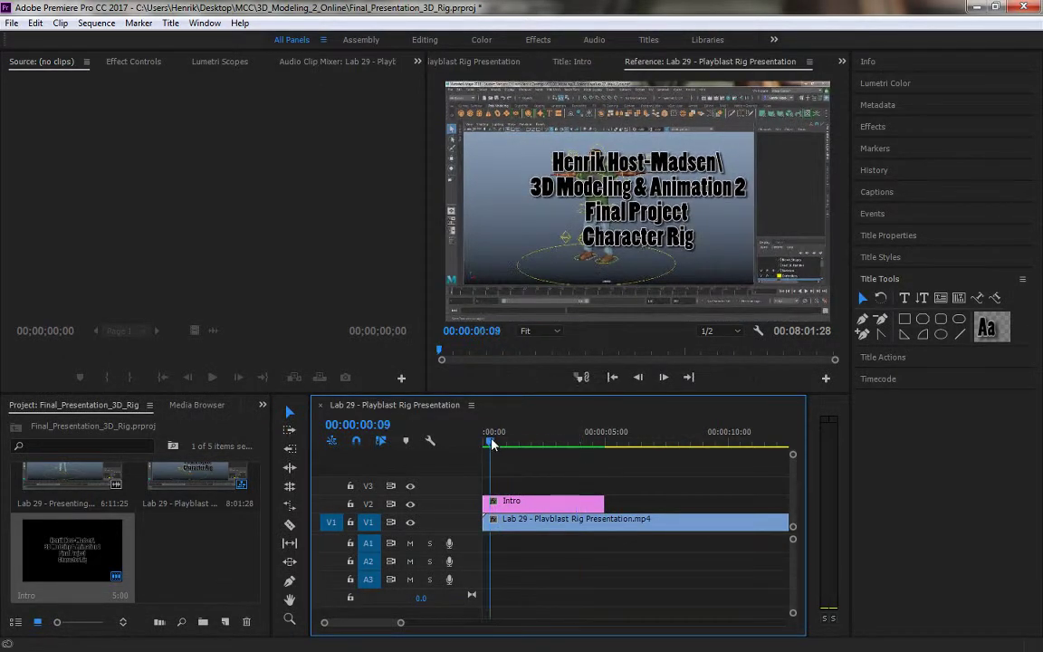
pyautogui.click(583, 443)
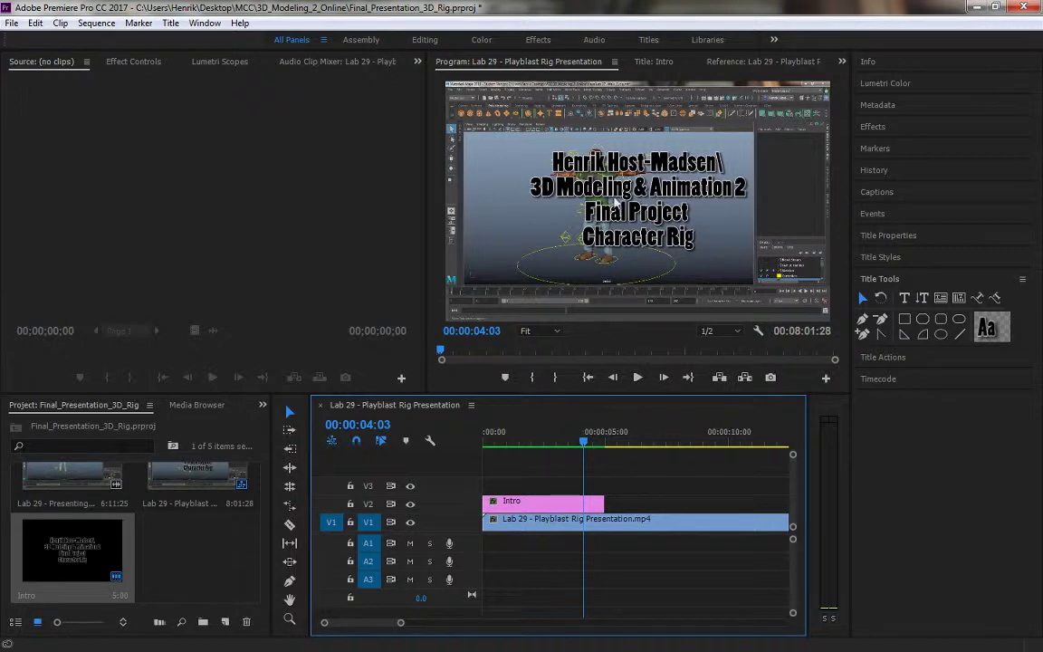
# Step: Reopen the Intro title and delete the stray backslash after the name, keeping "3D Modeling & Animation 2" on its own line
pyautogui.doubleClick(59, 563)
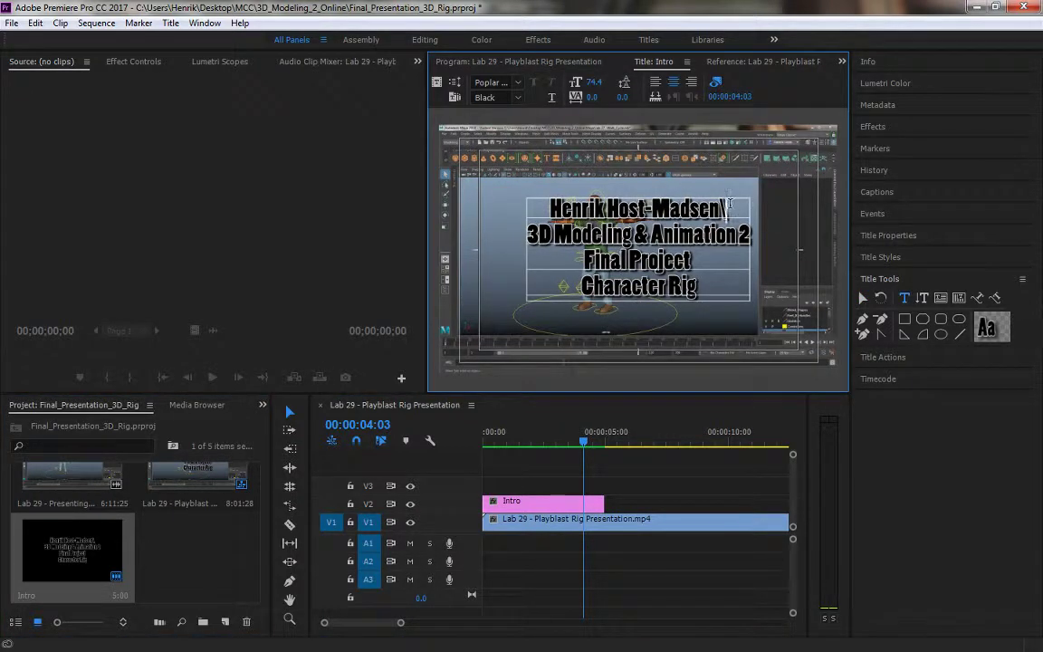
pyautogui.click(756, 212)
pyautogui.press('BackSpace')
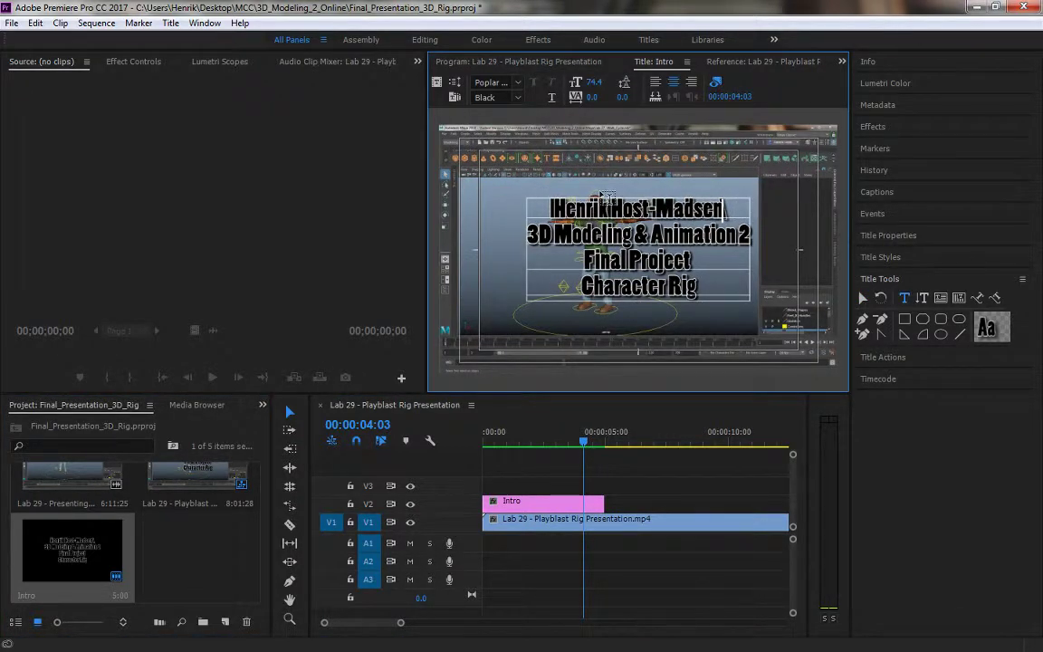
pyautogui.press('Delete')
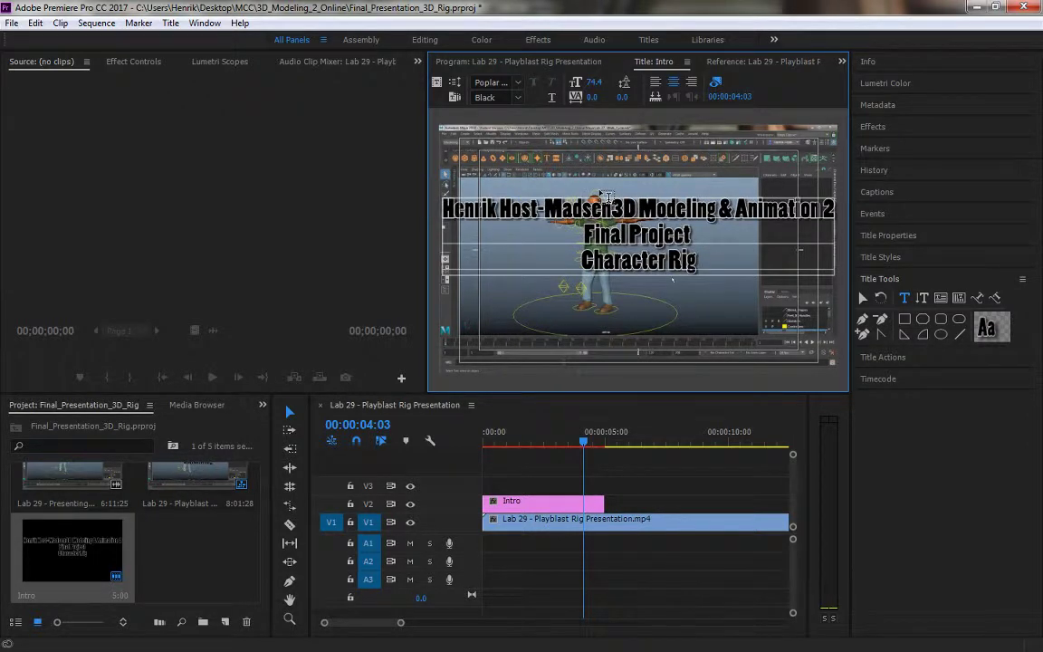
pyautogui.press('Return')
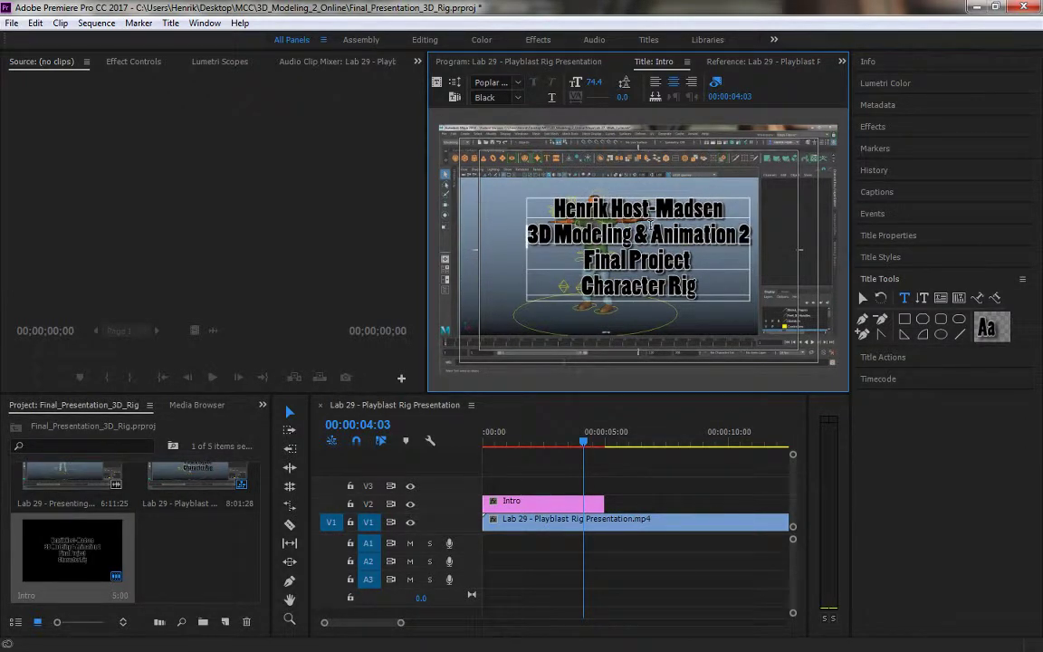
pyautogui.click(863, 298)
pyautogui.click(312, 300)
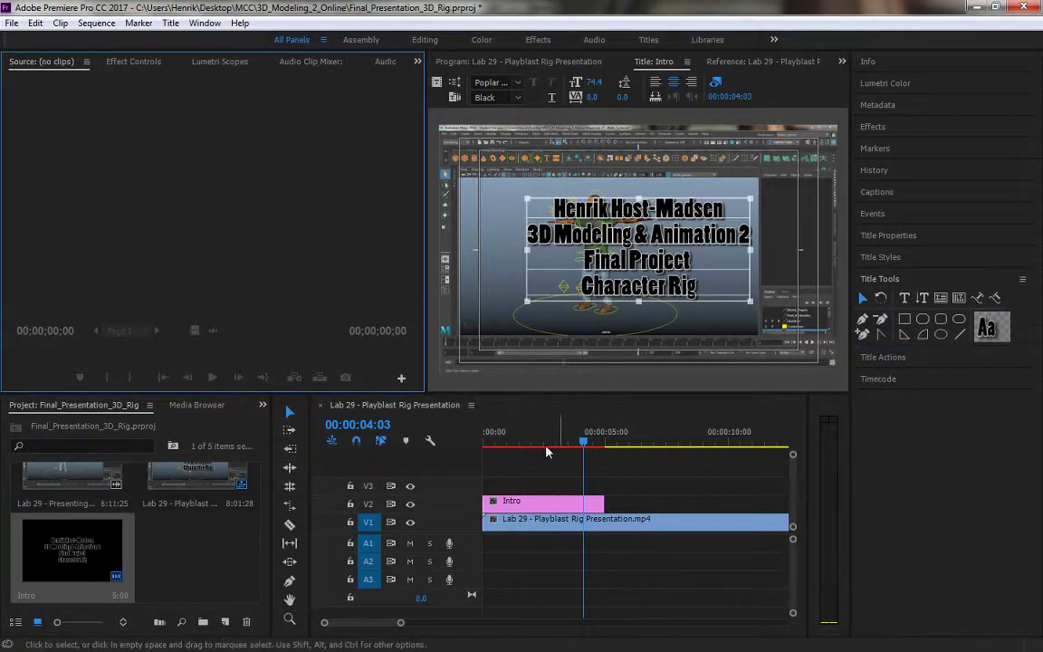
# Step: Return to the sequence start, render the preview again, and check the opening with the corrected Intro title
pyautogui.moveTo(583, 441); pyautogui.dragTo(439, 440)
pyautogui.press('Home')
pyautogui.press('Return')
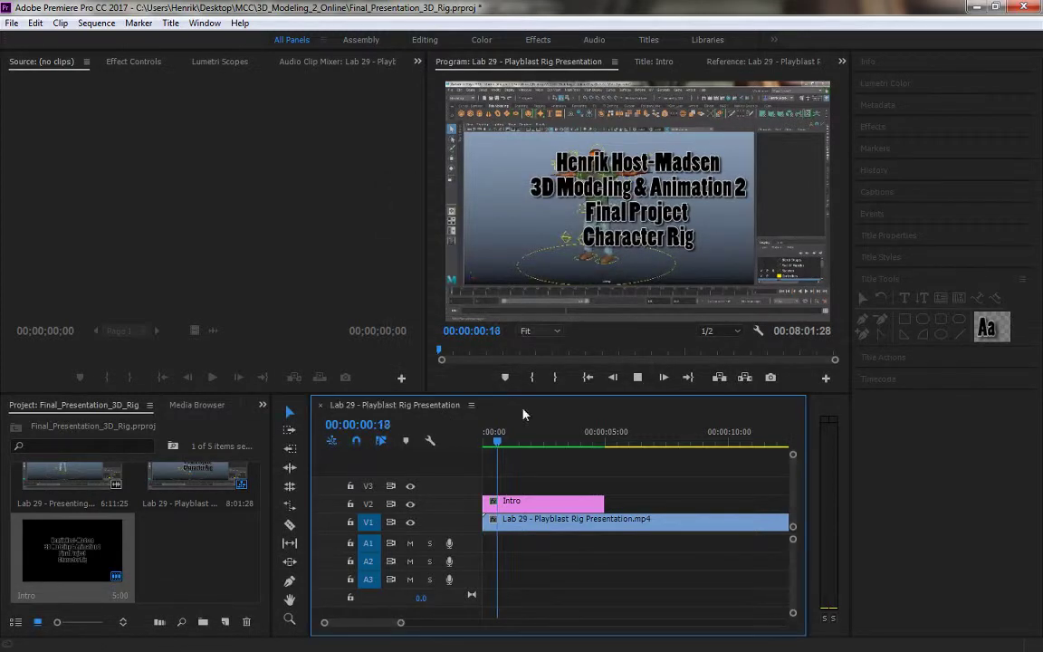
pyautogui.moveTo(510, 439); pyautogui.dragTo(476, 439)
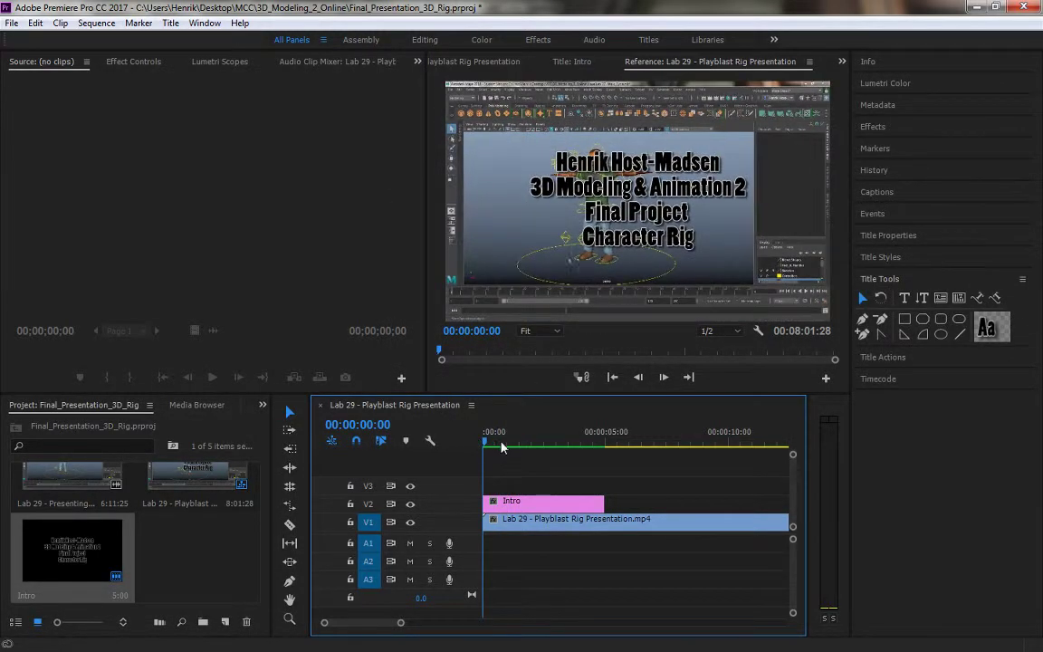
pyautogui.click(503, 443)
pyautogui.click(533, 478)
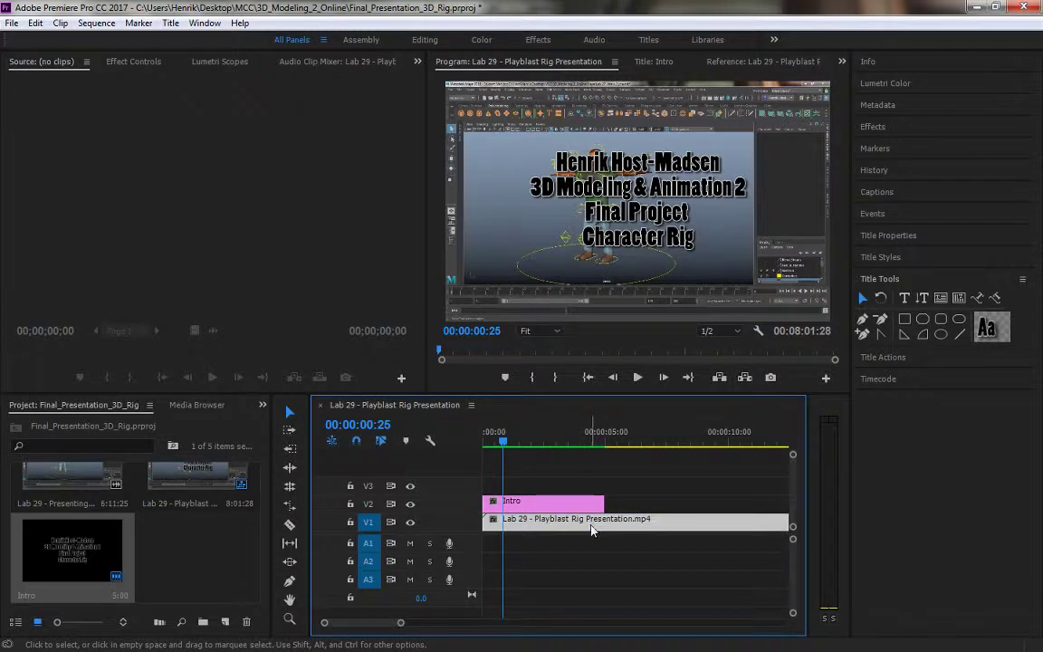
pyautogui.moveTo(544, 521); pyautogui.dragTo(537, 359)
pyautogui.hotkey('ctrl', 'i')
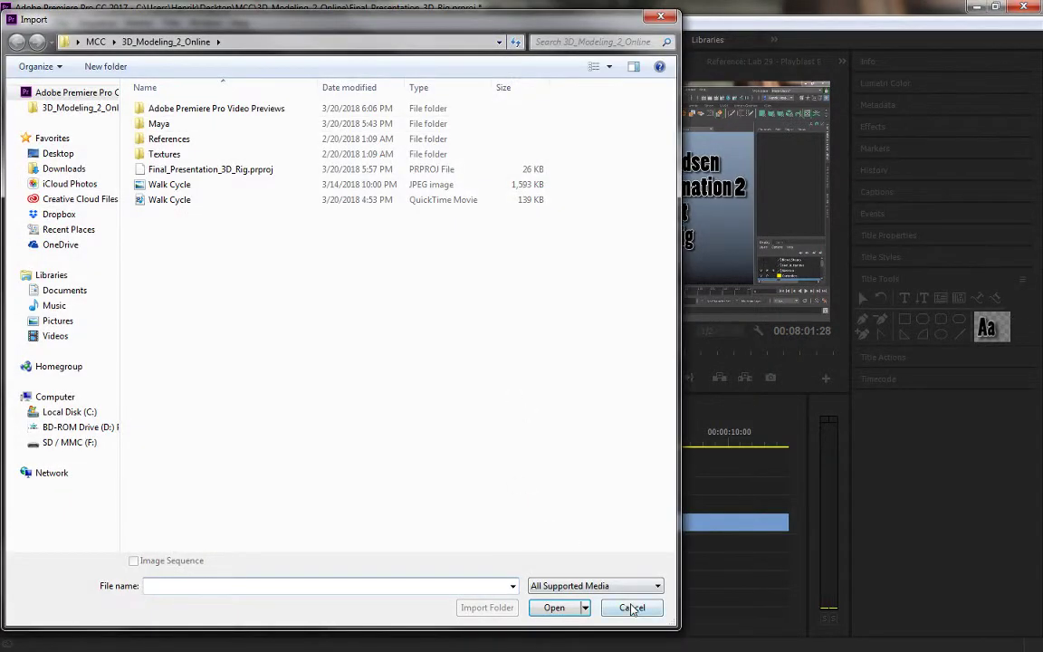
pyautogui.click(627, 605)
pyautogui.click(421, 398)
# Step: Play the sequence from the start and scrub past the Intro title through the playblast footage to about 16 seconds
pyautogui.press('Home')
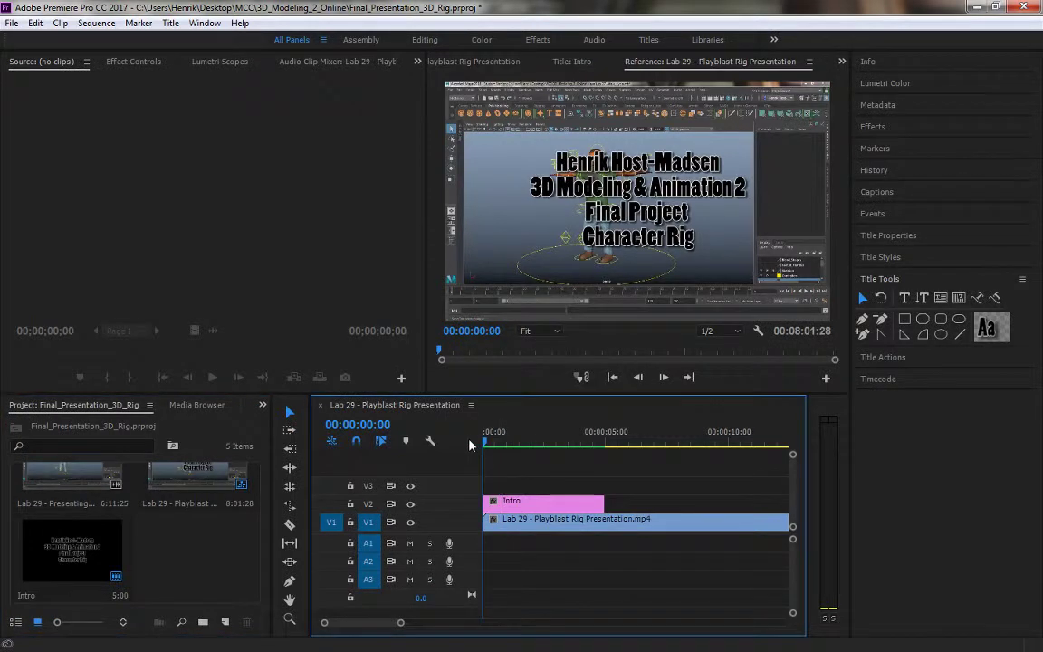
pyautogui.moveTo(501, 445); pyautogui.dragTo(481, 452)
pyautogui.press('space')
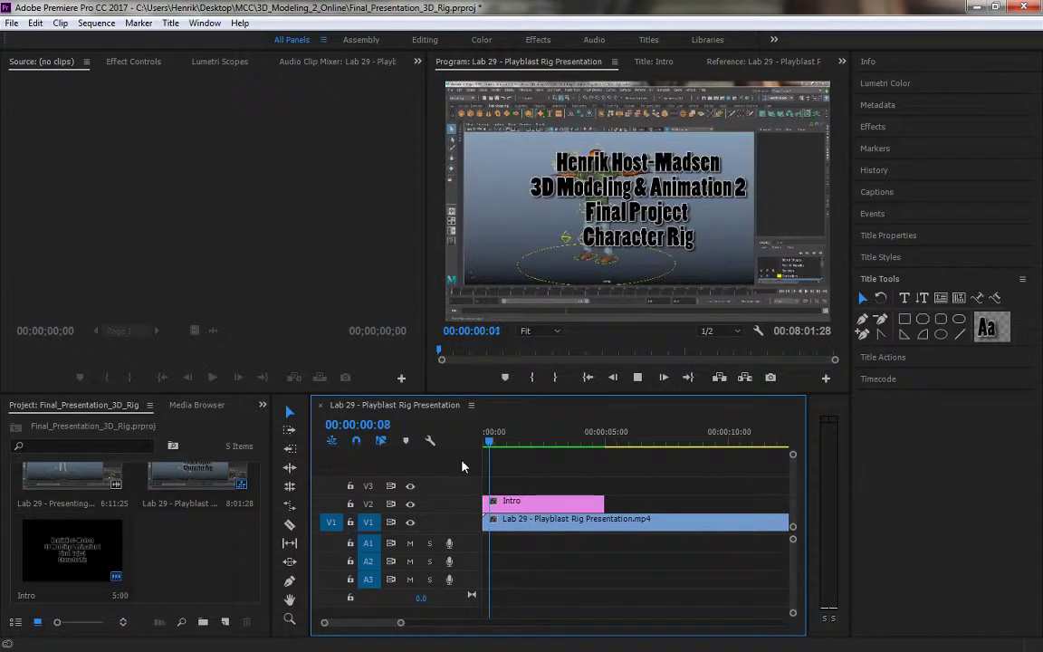
pyautogui.click(623, 441)
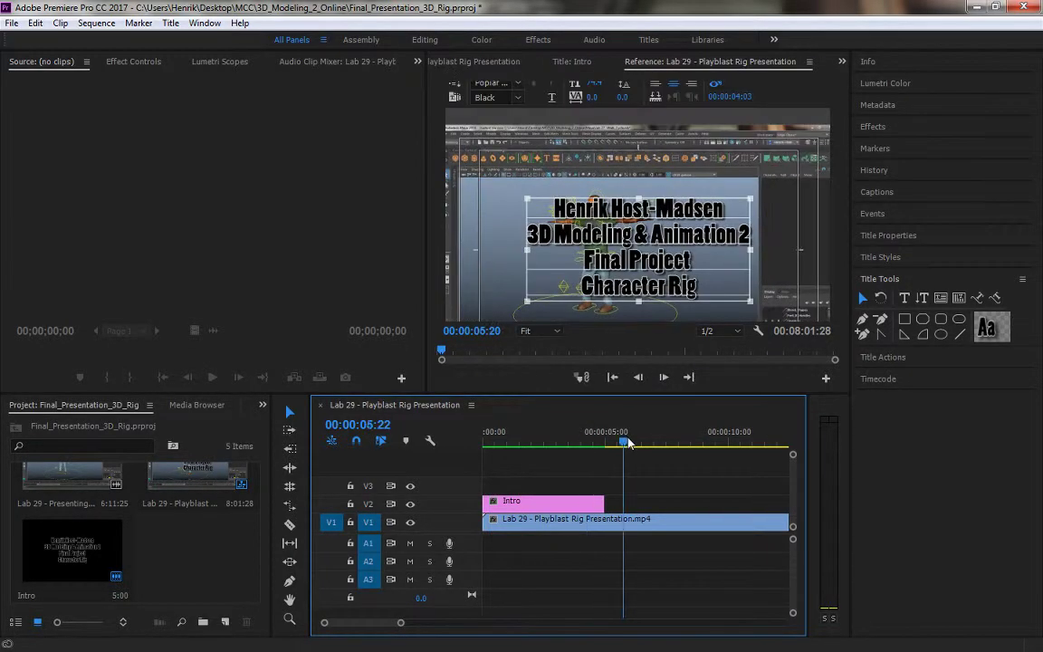
pyautogui.moveTo(715, 458); pyautogui.dragTo(818, 468)
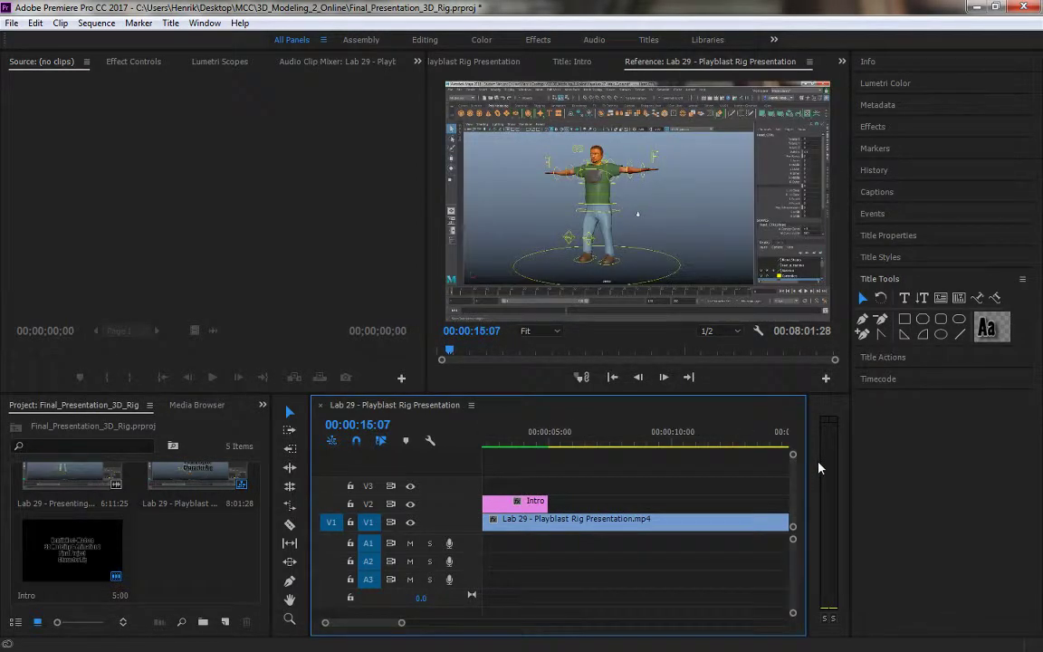
pyautogui.click(705, 461)
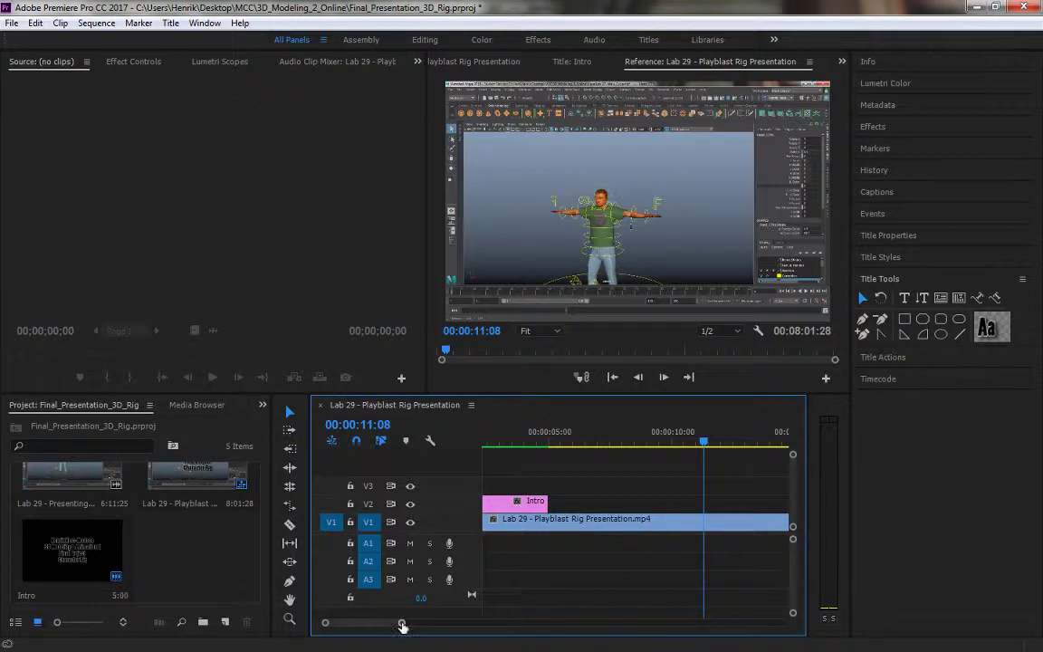
pyautogui.moveTo(402, 626); pyautogui.dragTo(427, 623)
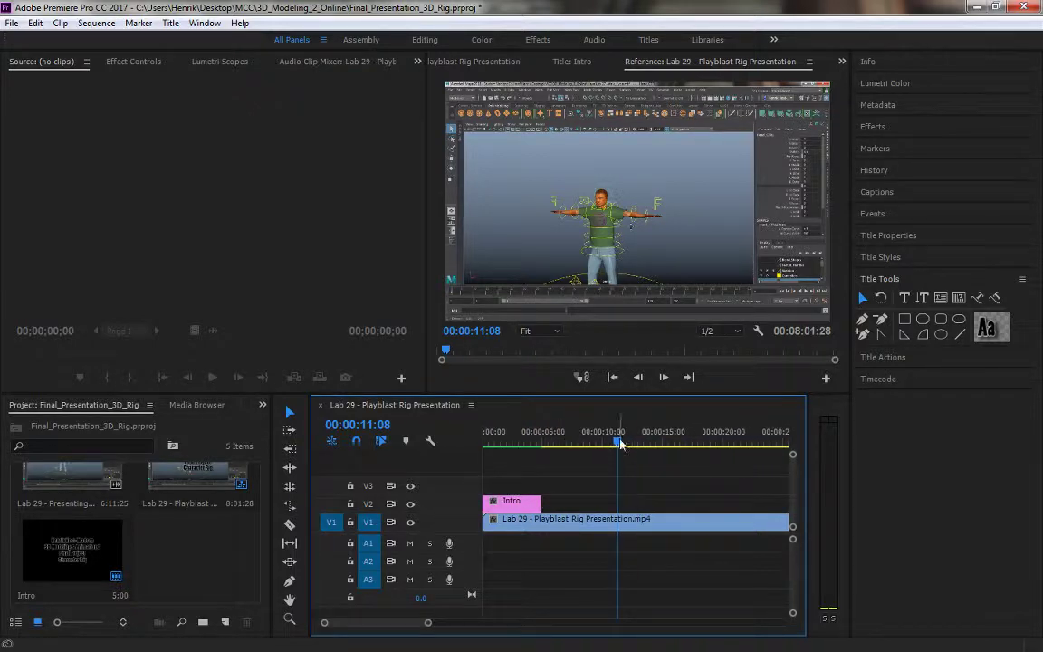
pyautogui.moveTo(619, 443); pyautogui.dragTo(682, 447)
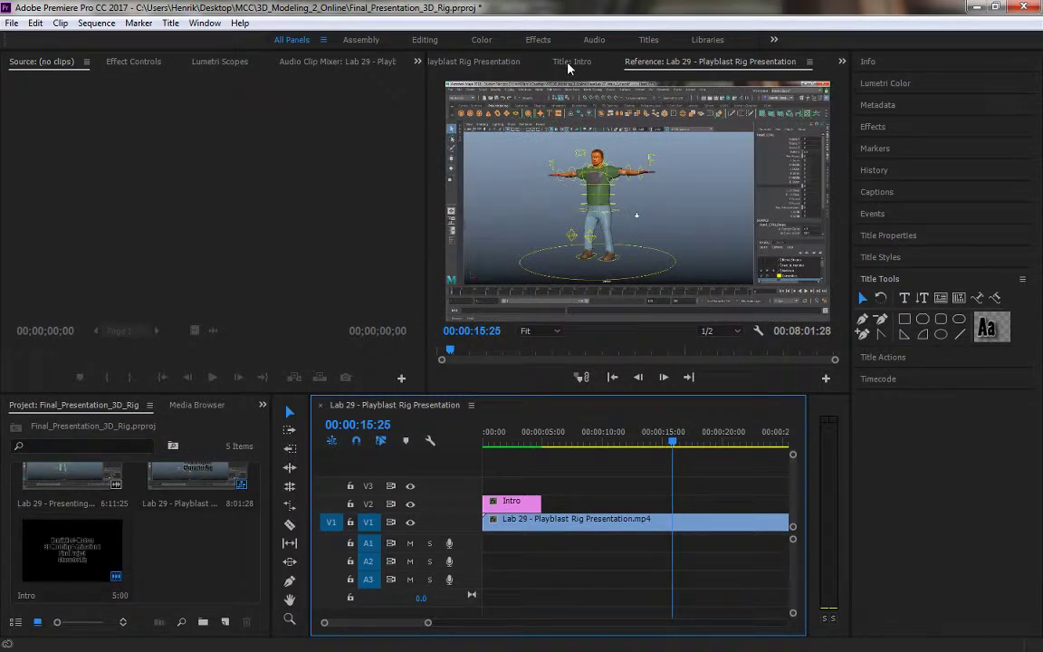
# Step: Scrub the playblast footage from about 16 to 39 seconds to look for where the opening section can be cut
pyautogui.click(570, 64)
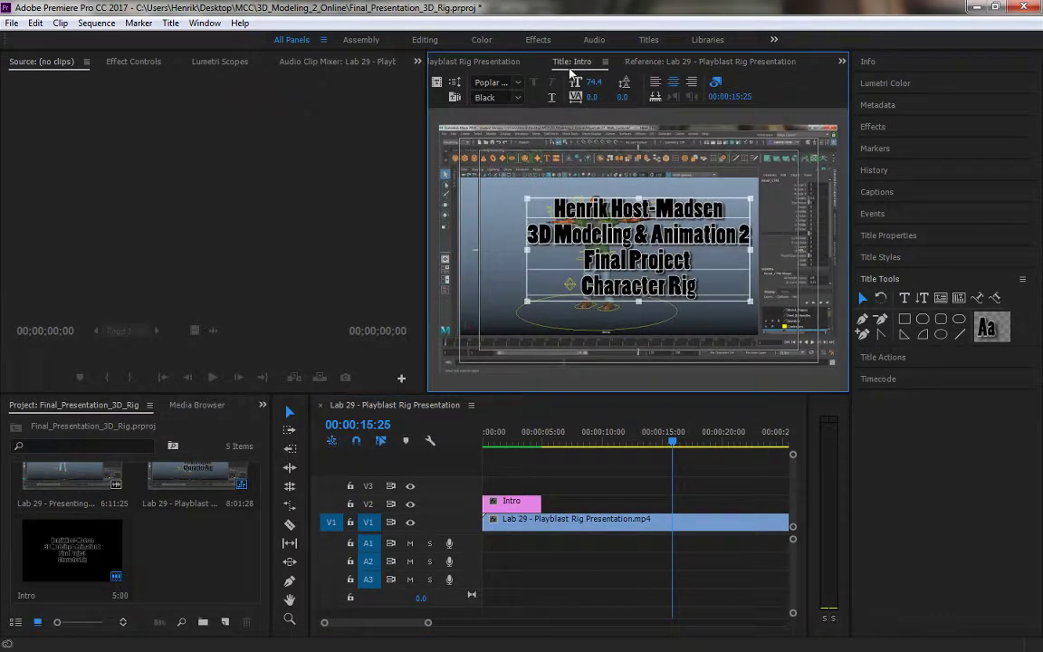
pyautogui.click(657, 63)
pyautogui.click(688, 450)
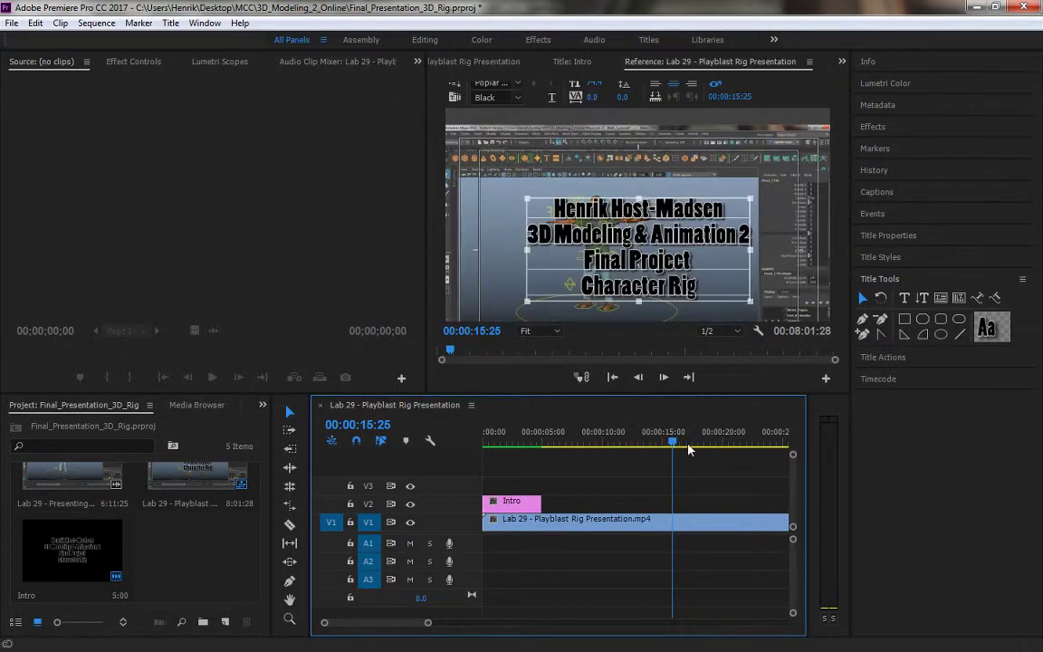
pyautogui.moveTo(688, 450); pyautogui.dragTo(751, 444)
pyautogui.press('space')
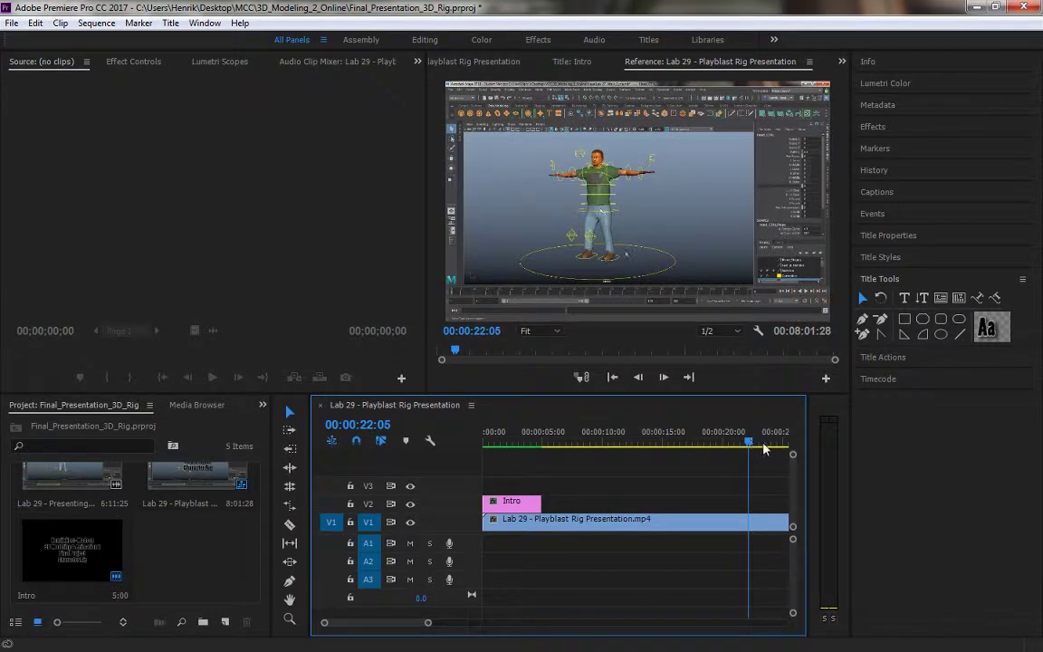
pyautogui.click(784, 444)
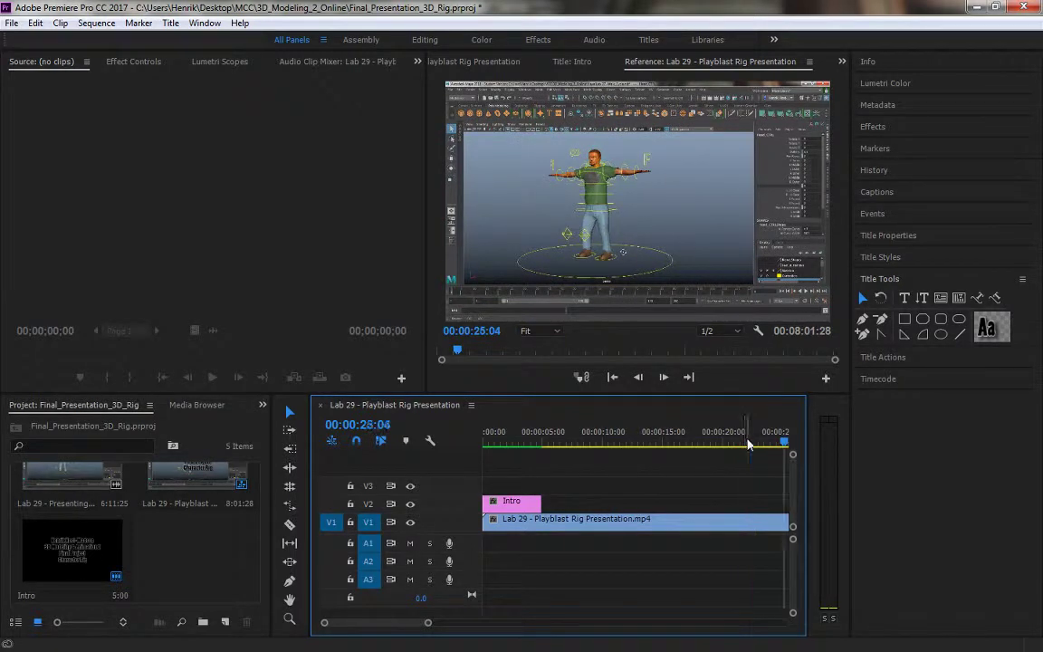
pyautogui.click(746, 443)
pyautogui.moveTo(427, 622); pyautogui.dragTo(505, 623)
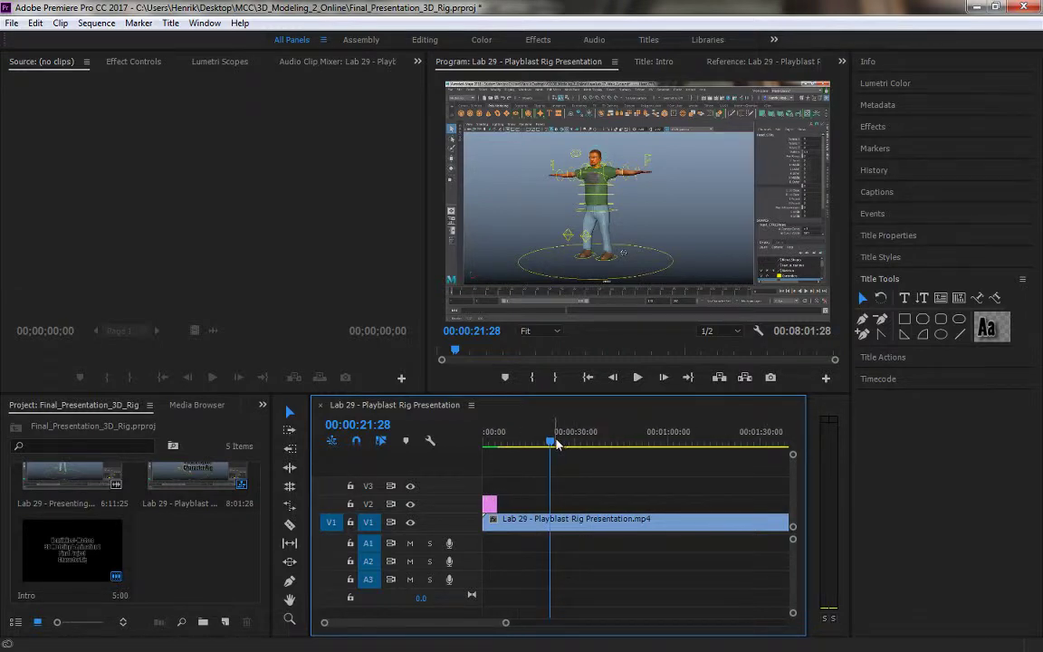
pyautogui.moveTo(561, 444); pyautogui.dragTo(588, 449)
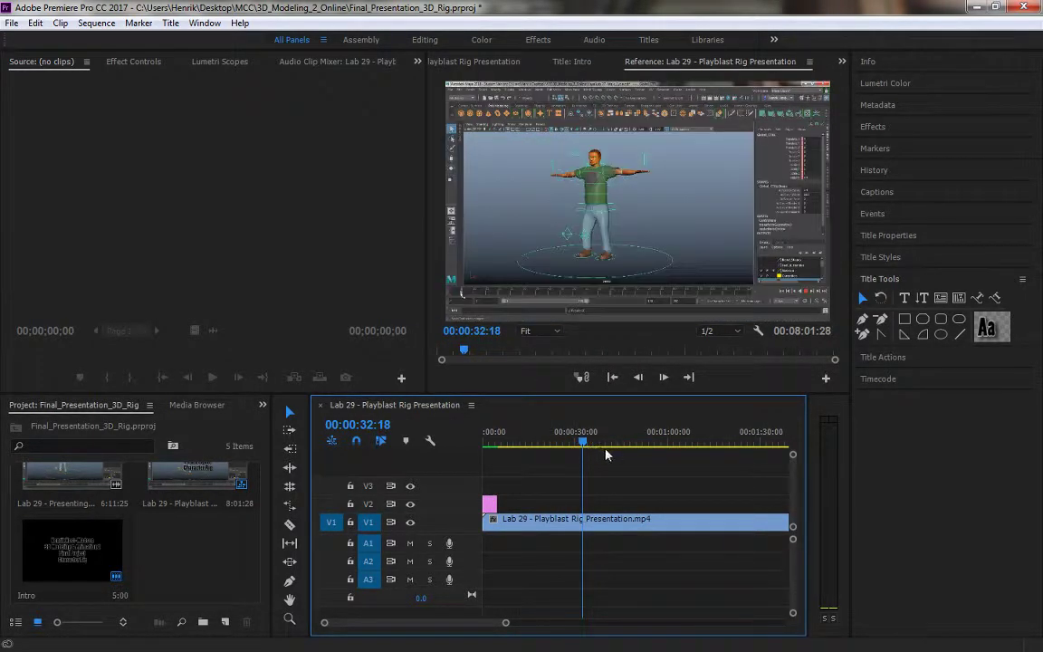
# Step: Lock track V2 containing the Intro title and review the playblast footage between about 20 and 45 seconds
pyautogui.click(352, 523)
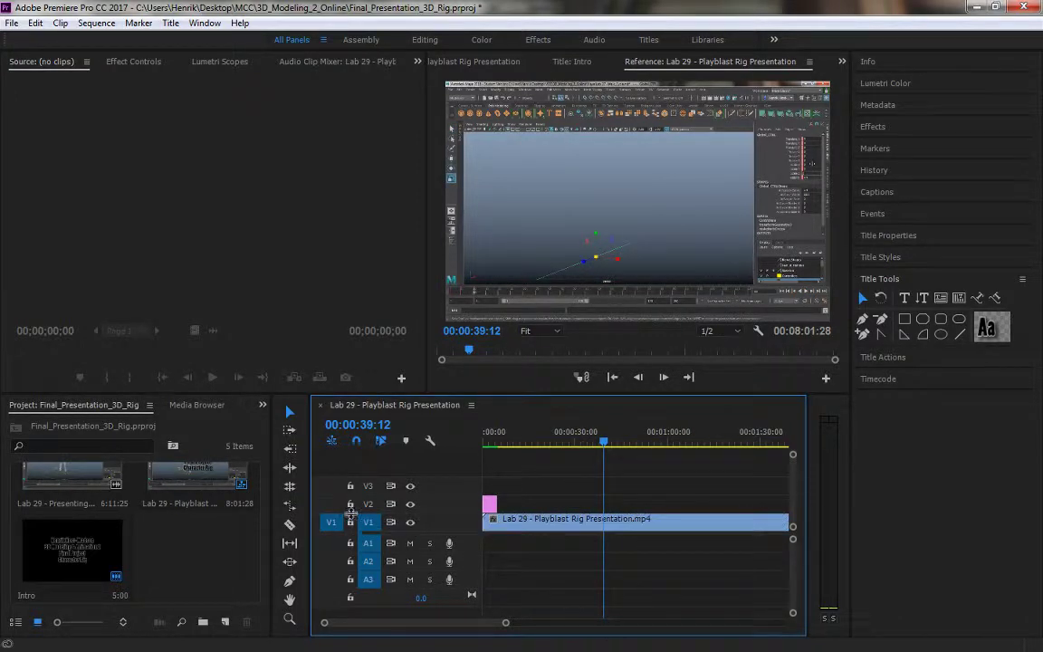
pyautogui.click(350, 505)
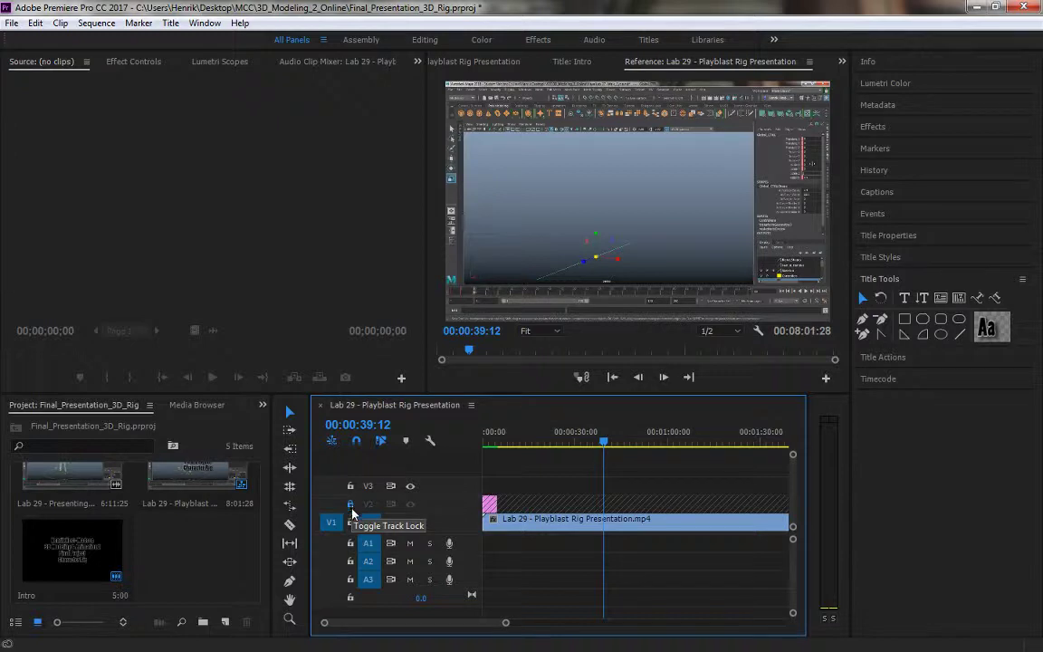
pyautogui.click(546, 440)
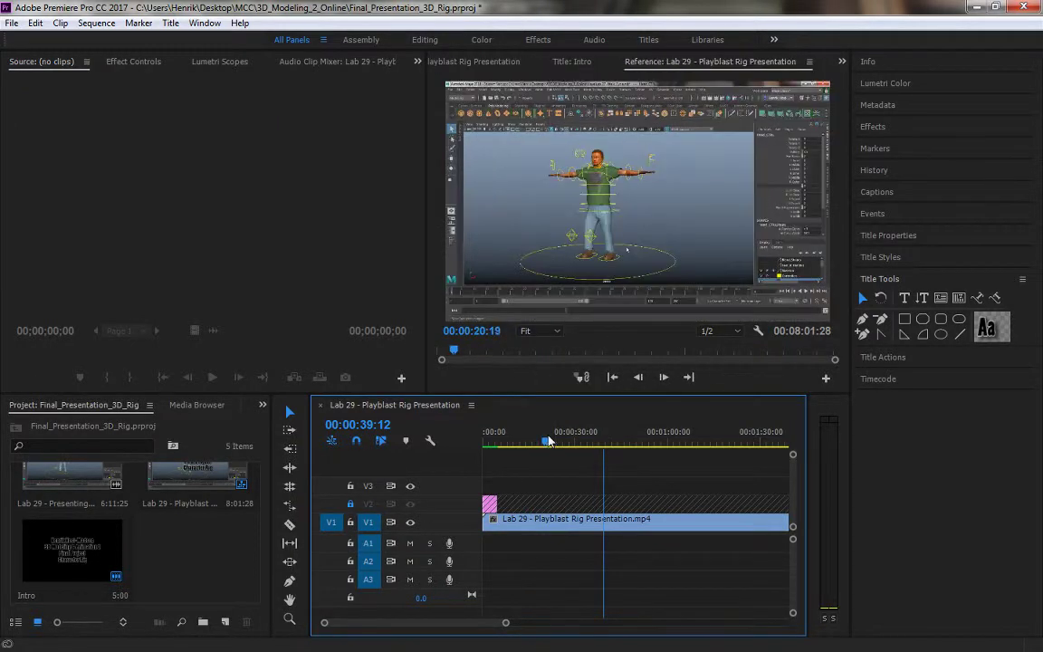
pyautogui.moveTo(549, 440); pyautogui.dragTo(563, 441)
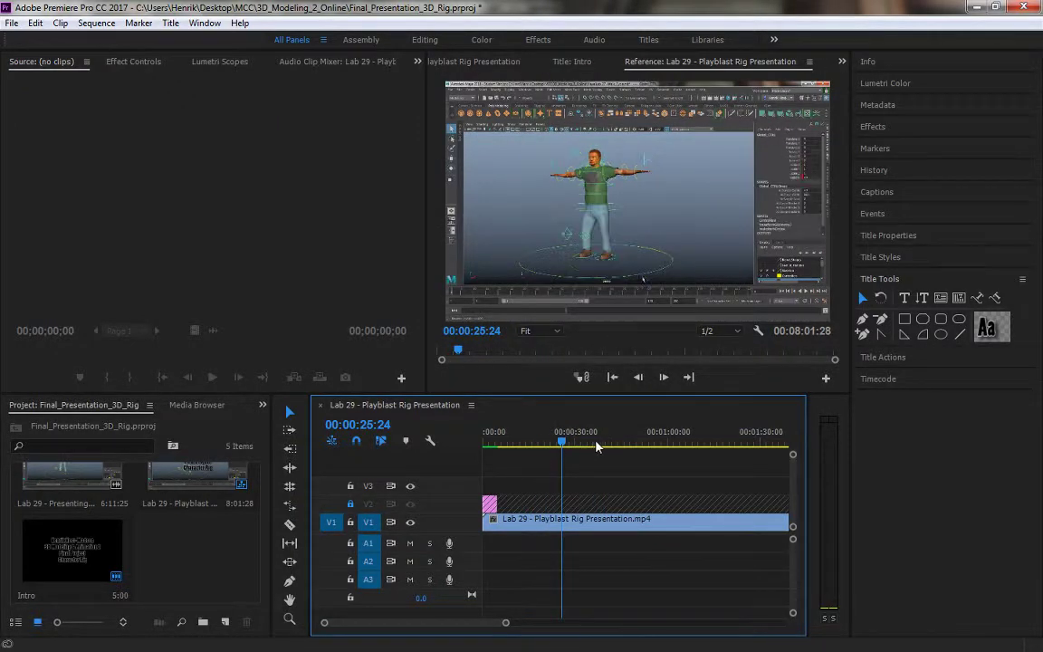
pyautogui.click(596, 445)
pyautogui.click(612, 448)
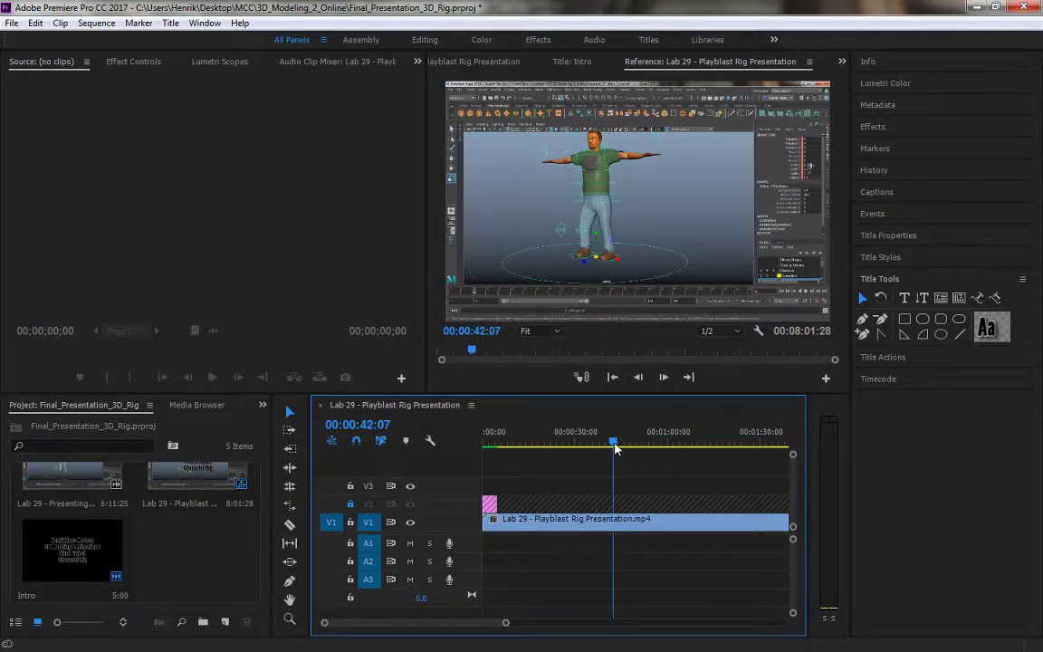
pyautogui.click(623, 452)
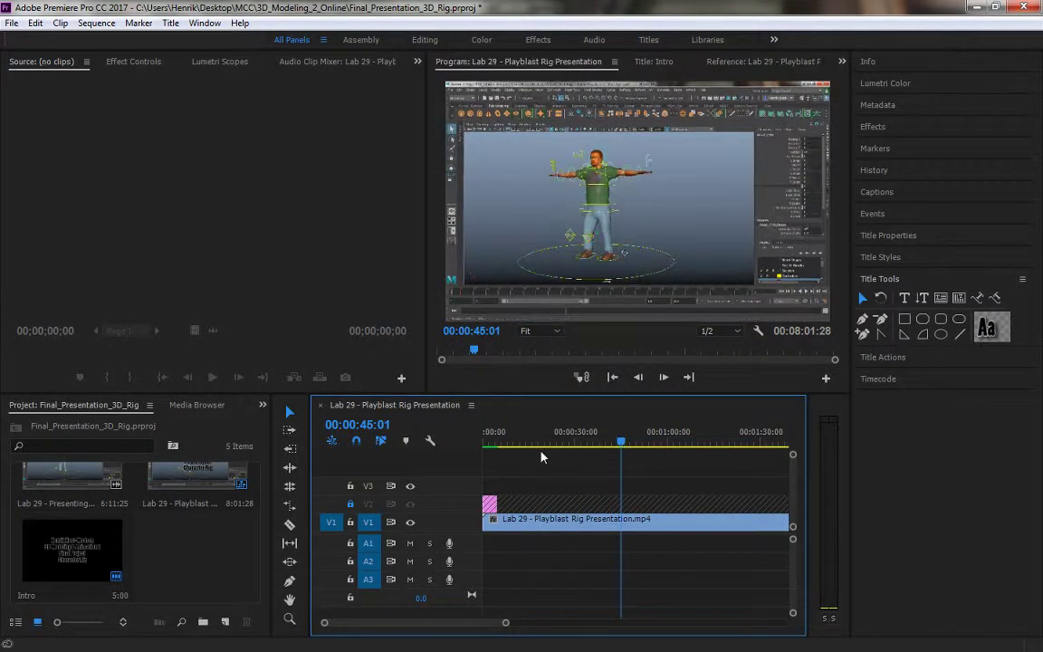
# Step: Play the sequence briefly from the start and place the playhead at 00:00:43:05 in the playblast clip
pyautogui.press('Home')
pyautogui.click(612, 486)
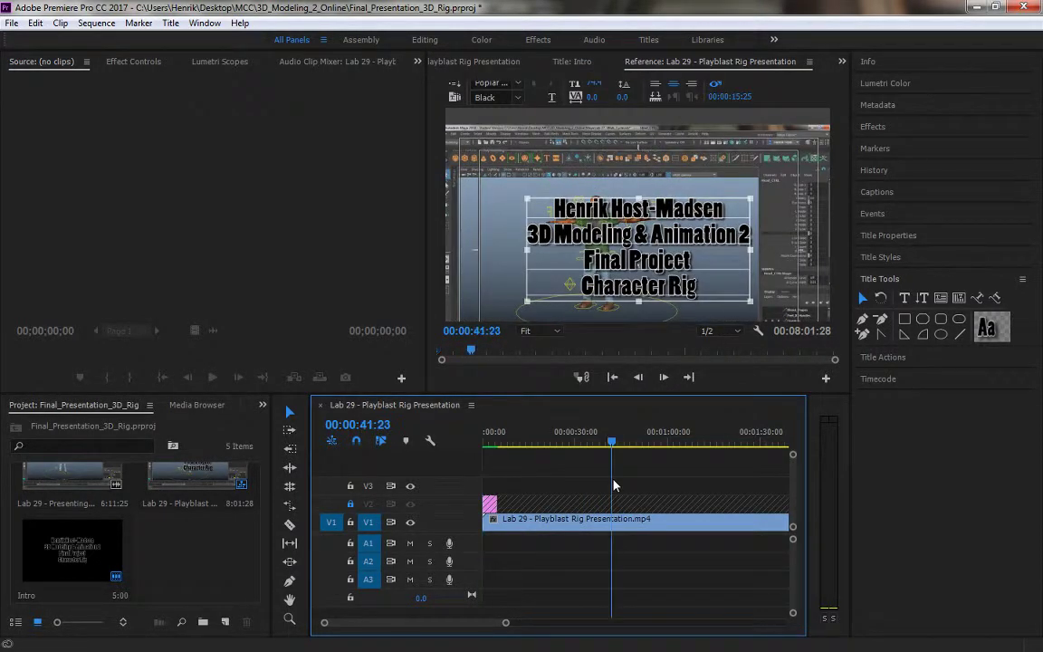
pyautogui.click(627, 486)
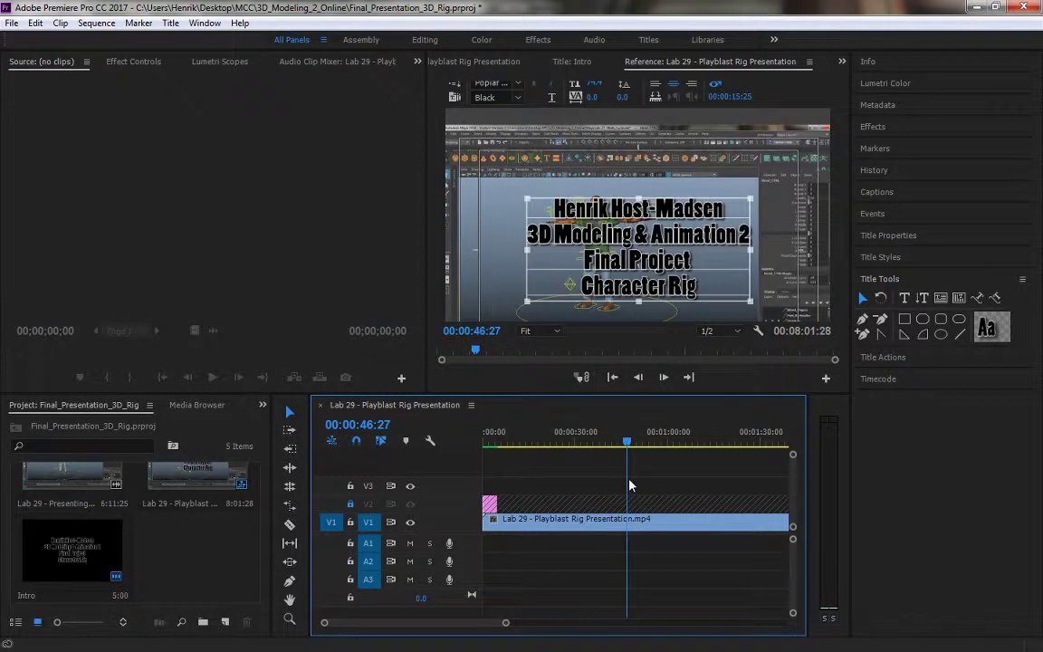
pyautogui.press('Return')
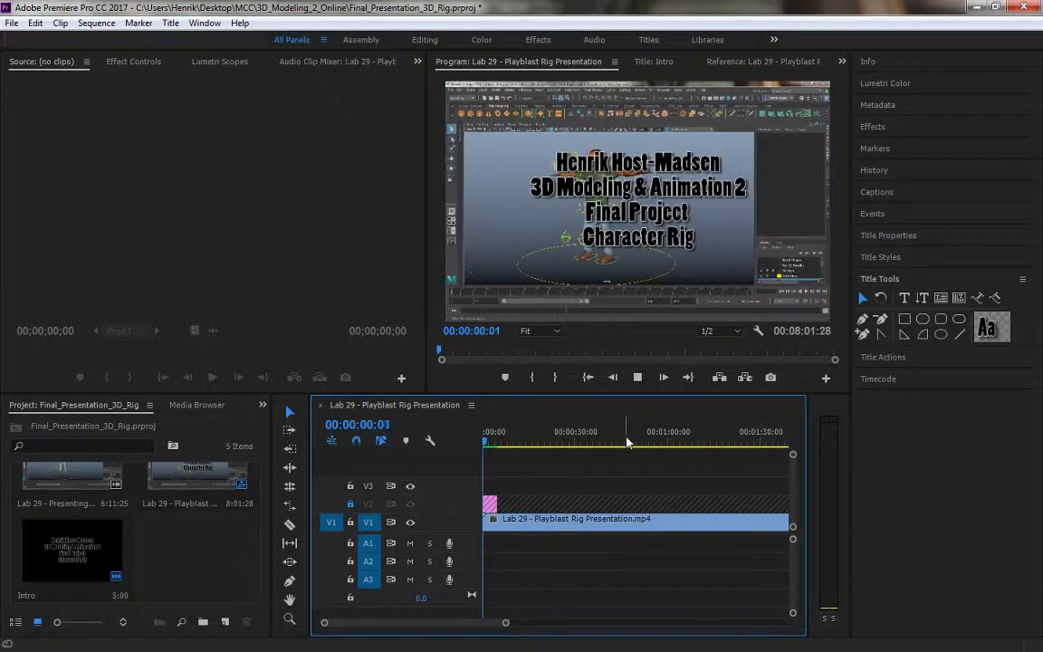
pyautogui.click(617, 442)
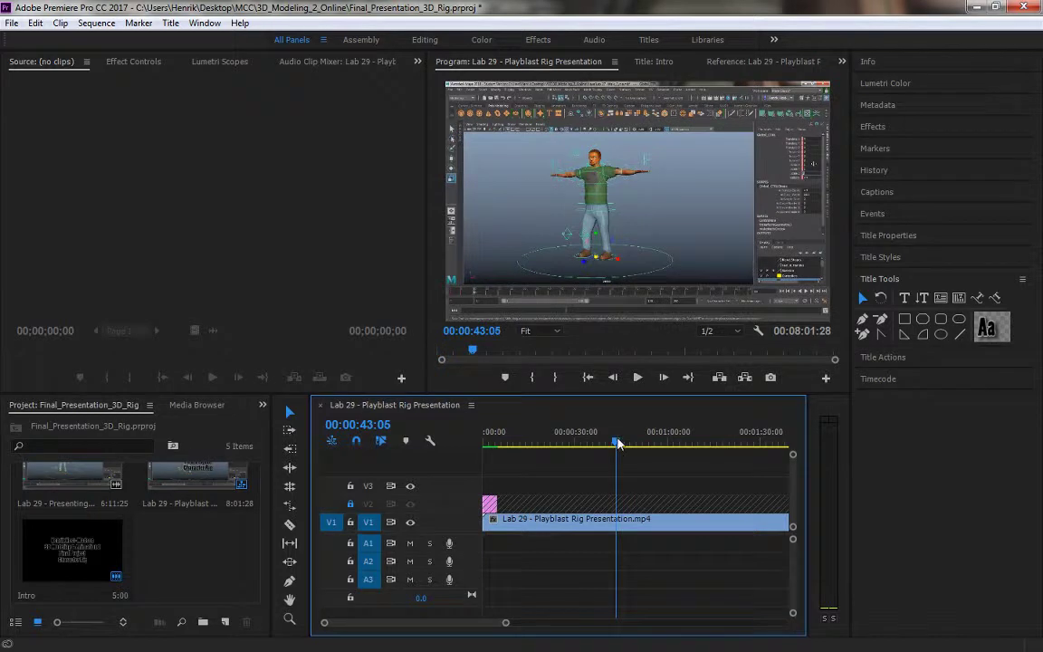
# Step: Play the playblast footage from 00:00:43:05, scrub back through it and place the playhead at 00:00:28:26
pyautogui.press('space')
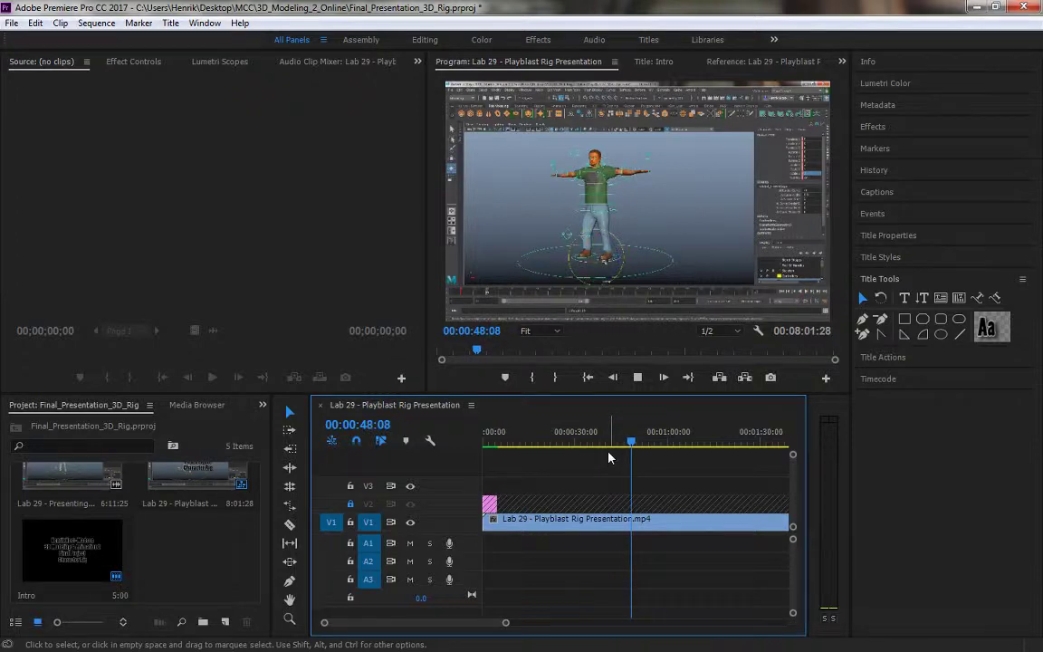
pyautogui.press('space')
pyautogui.click(615, 442)
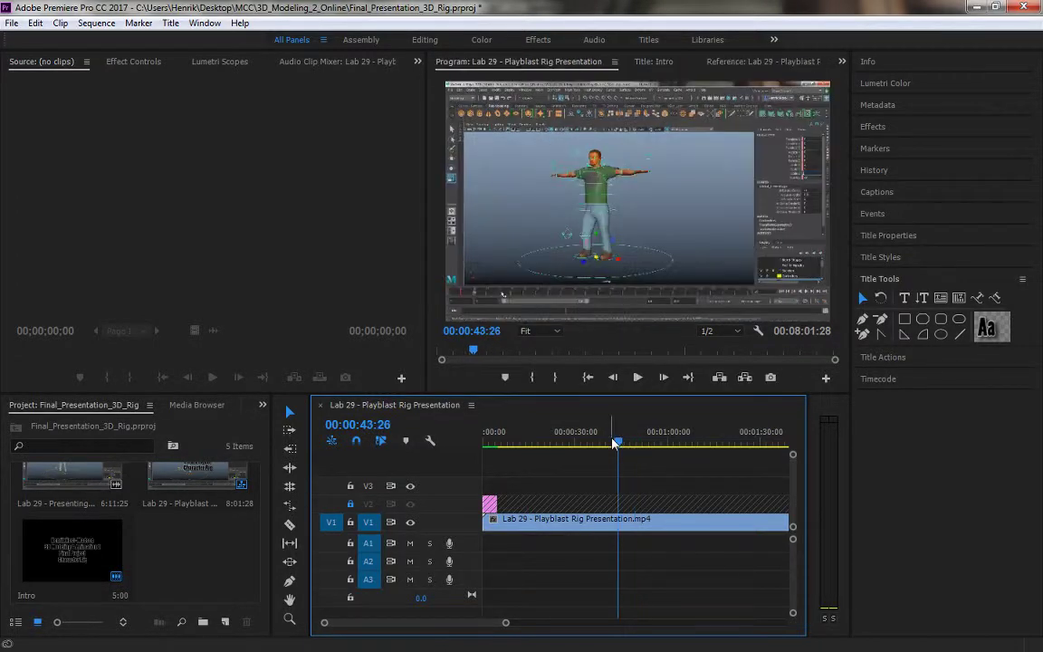
pyautogui.moveTo(615, 442); pyautogui.dragTo(608, 442)
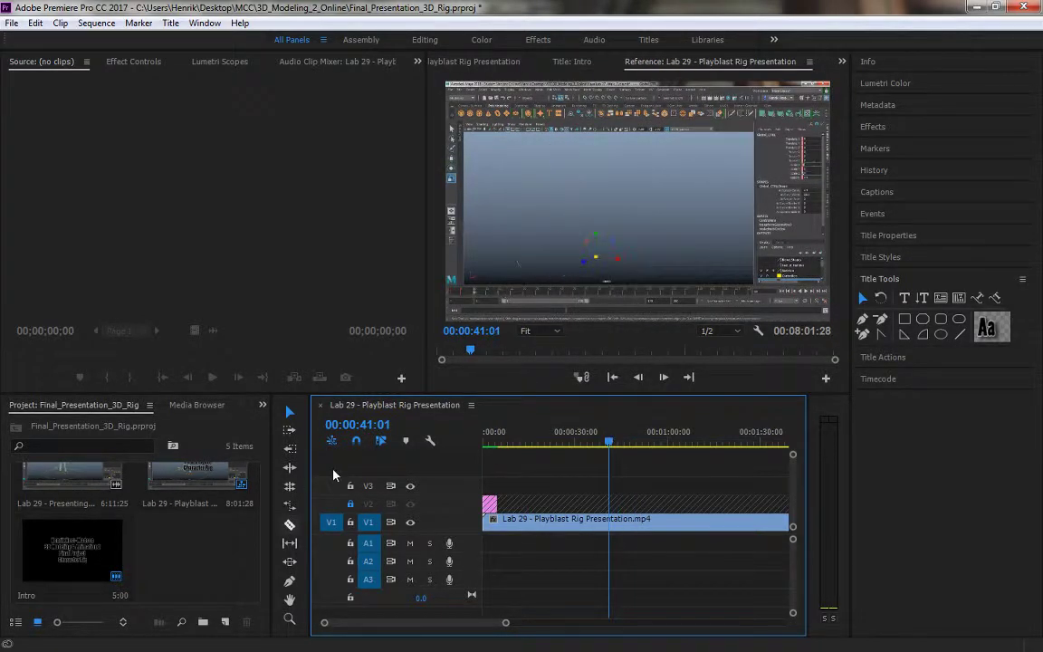
pyautogui.click(572, 439)
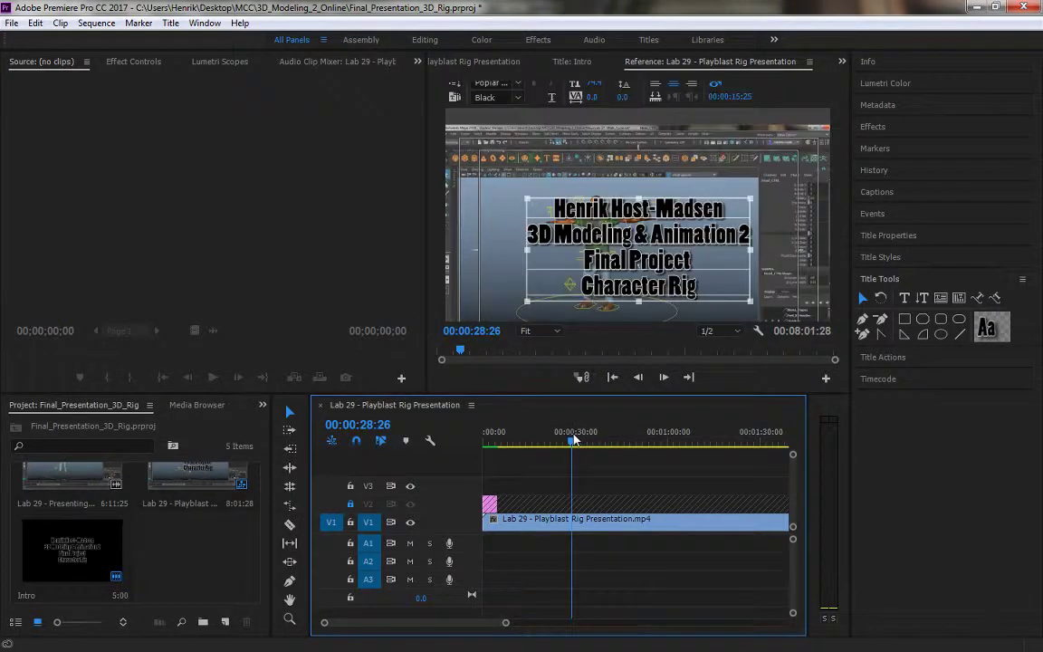
# Step: Try splitting the playblast clip at 00:00:28:26 and deleting its opening portion, and undo both edits
pyautogui.click(290, 524)
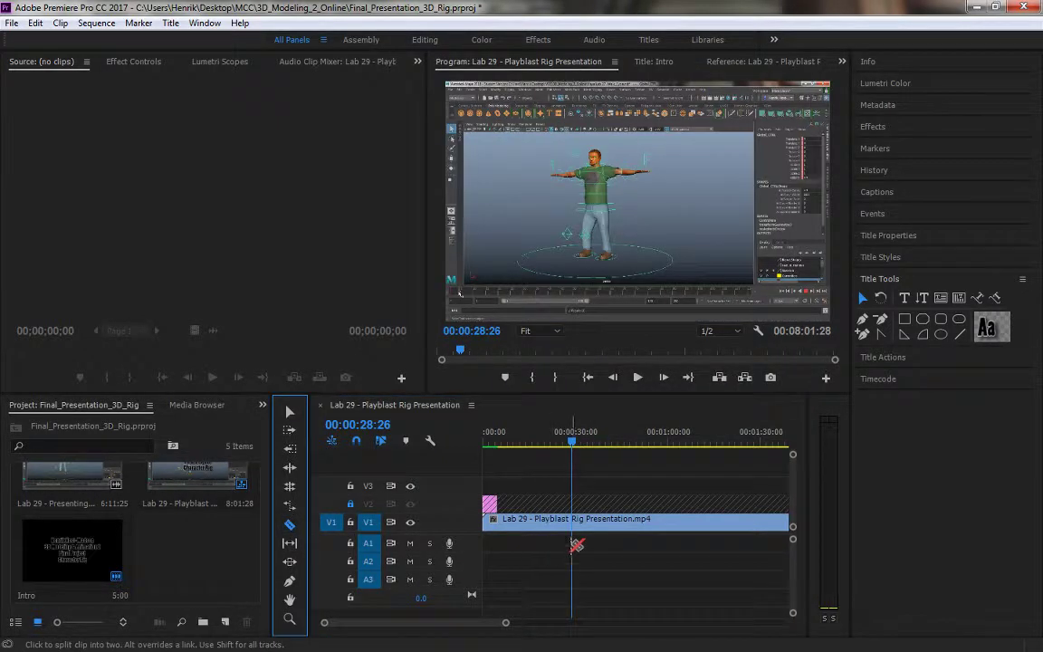
pyautogui.click(577, 523)
pyautogui.click(289, 412)
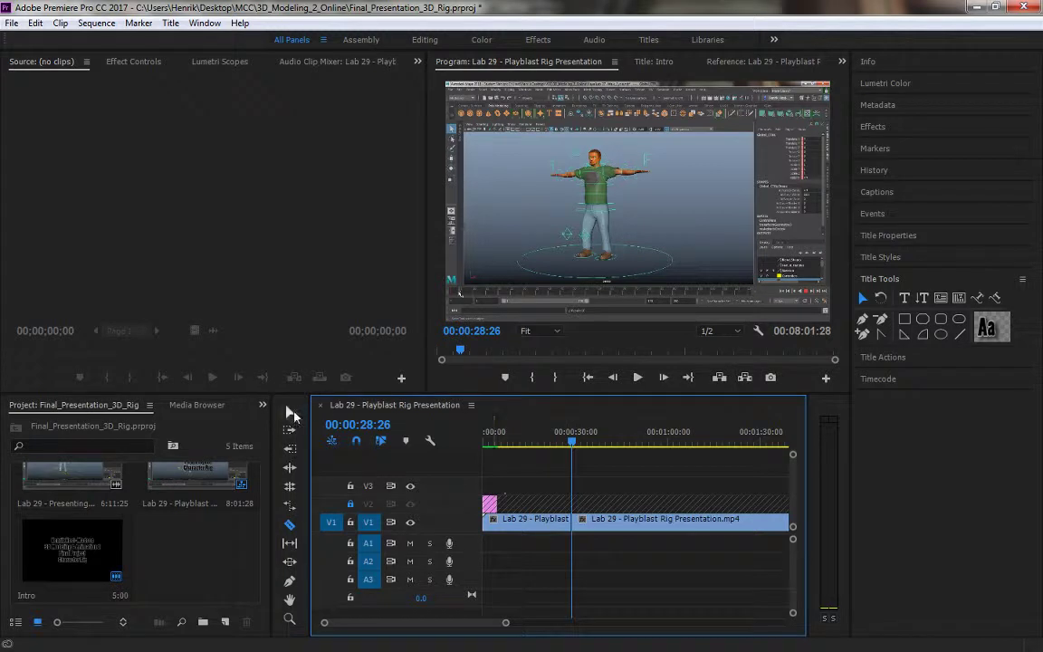
pyautogui.click(520, 523)
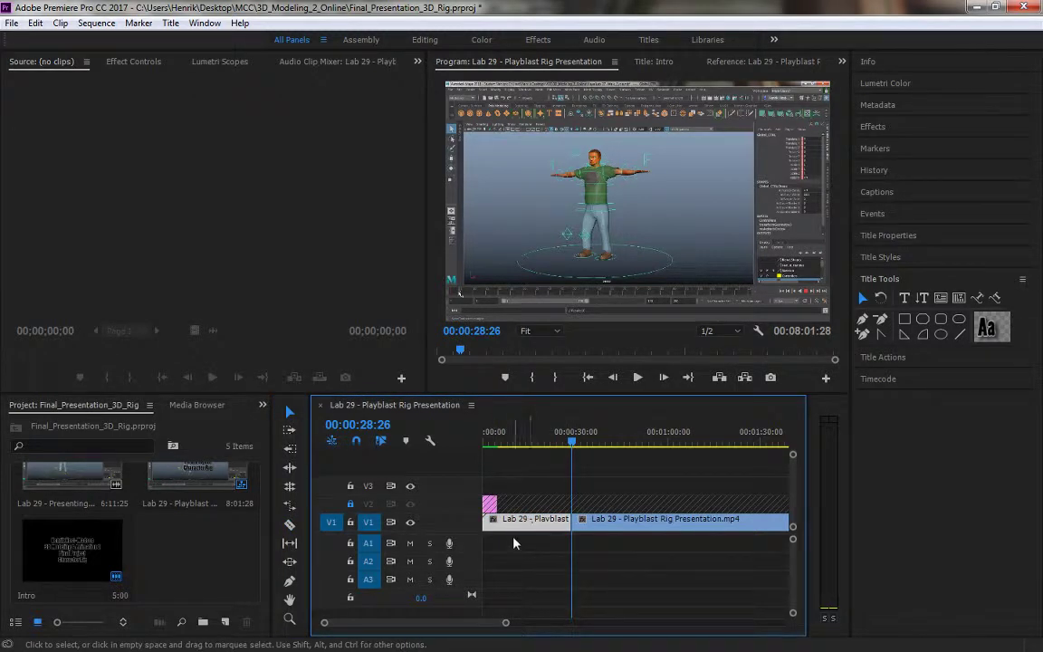
pyautogui.press('Delete')
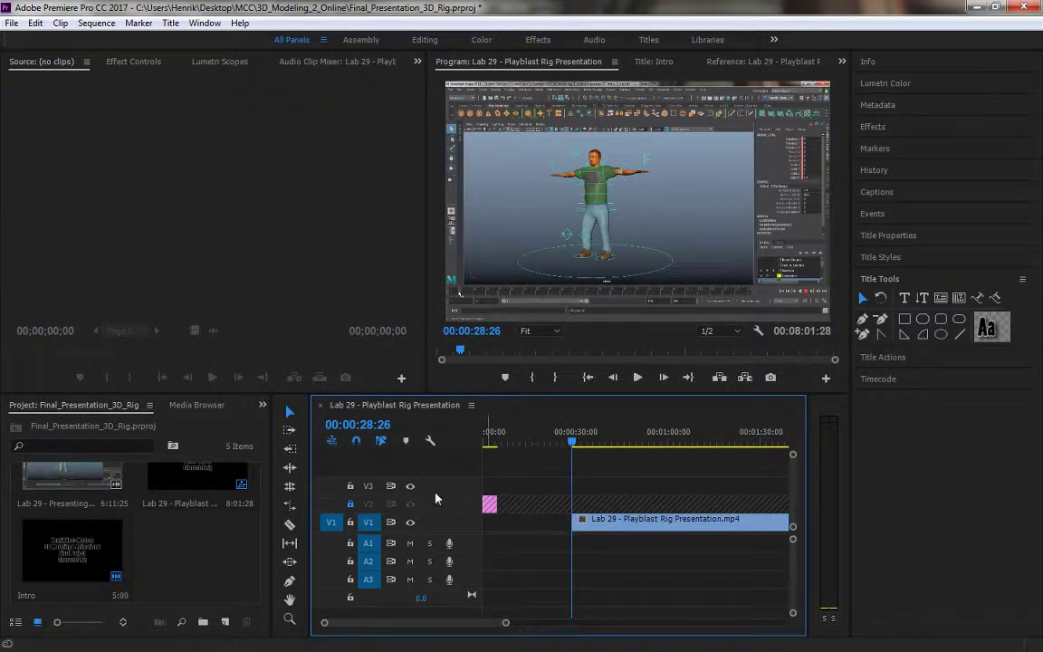
pyautogui.hotkey('ctrl', 'z')
pyautogui.hotkey('ctrl', 'z')
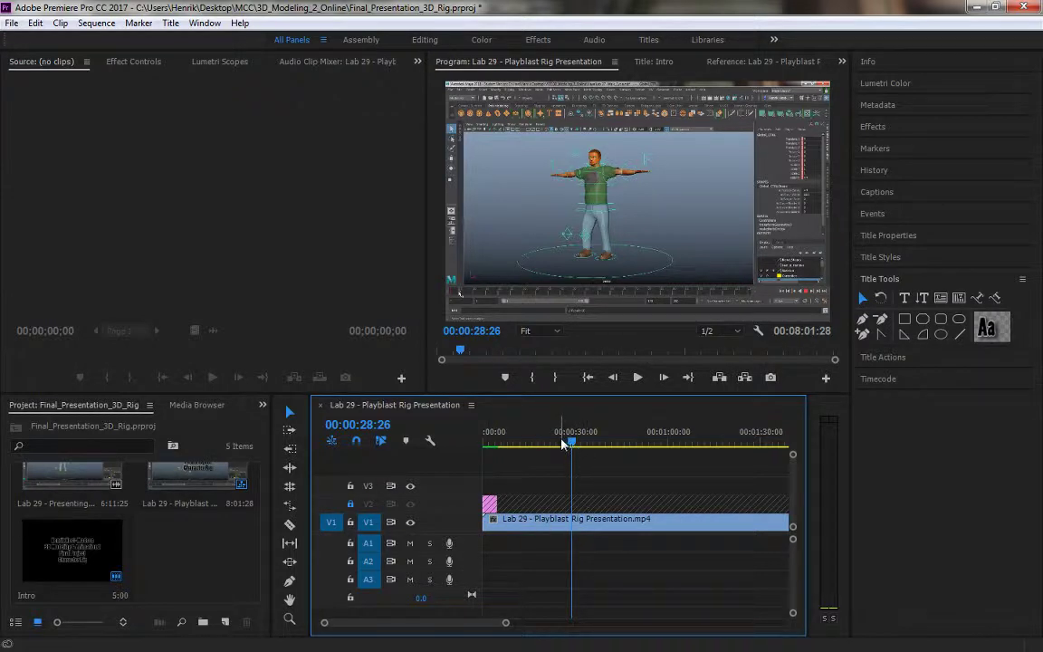
# Step: Split the playblast clip on V1 at 00:00:28:26 and delete the portion before the cut
pyautogui.click(290, 527)
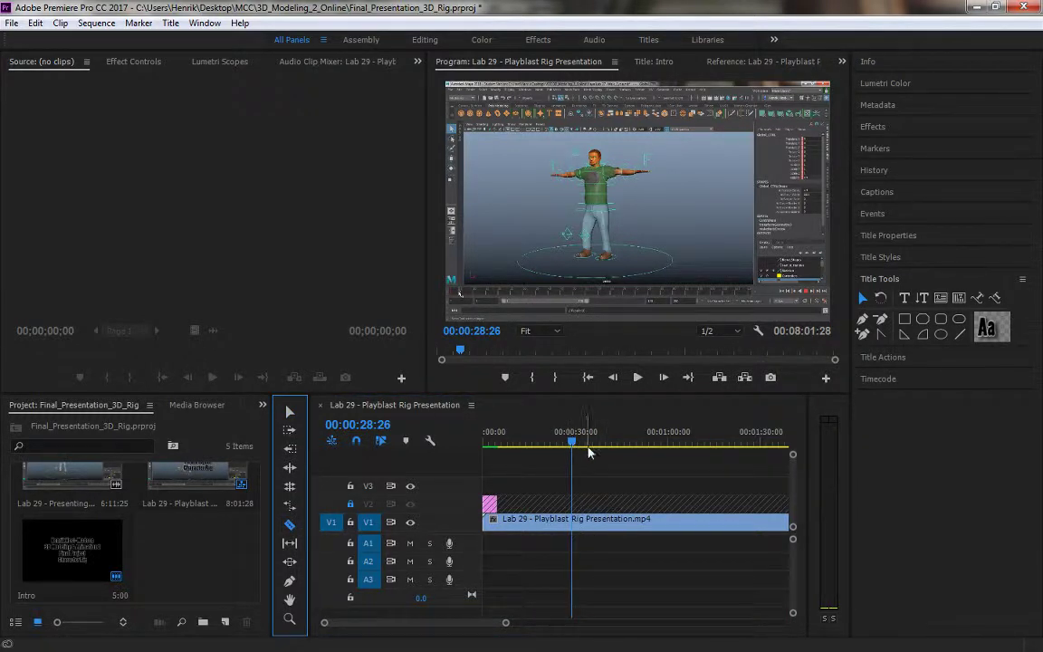
pyautogui.click(575, 522)
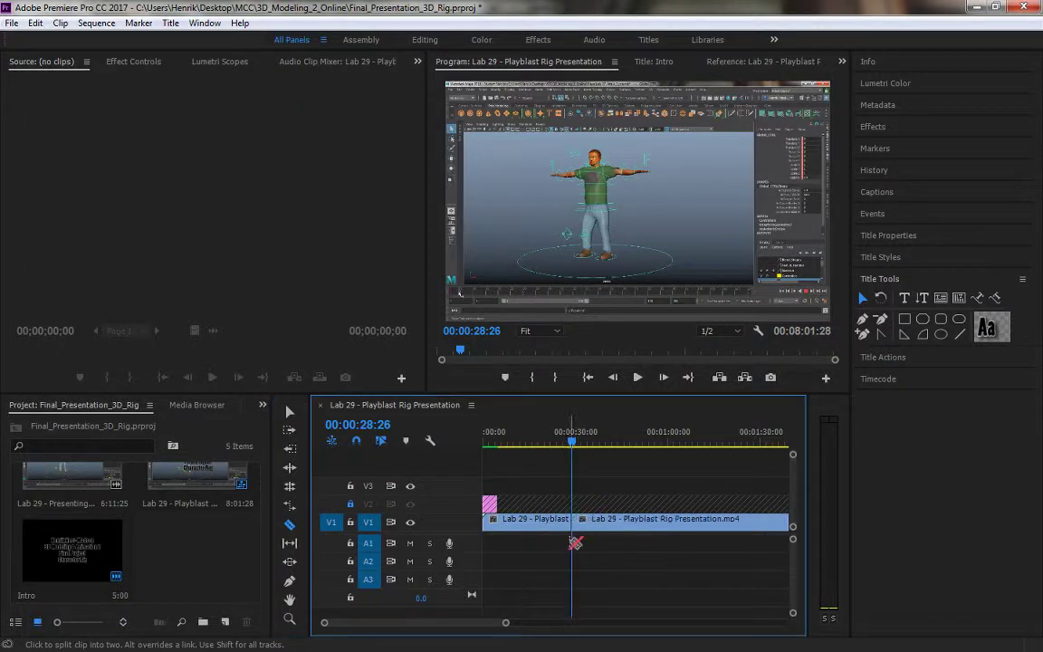
pyautogui.click(290, 414)
pyautogui.click(532, 523)
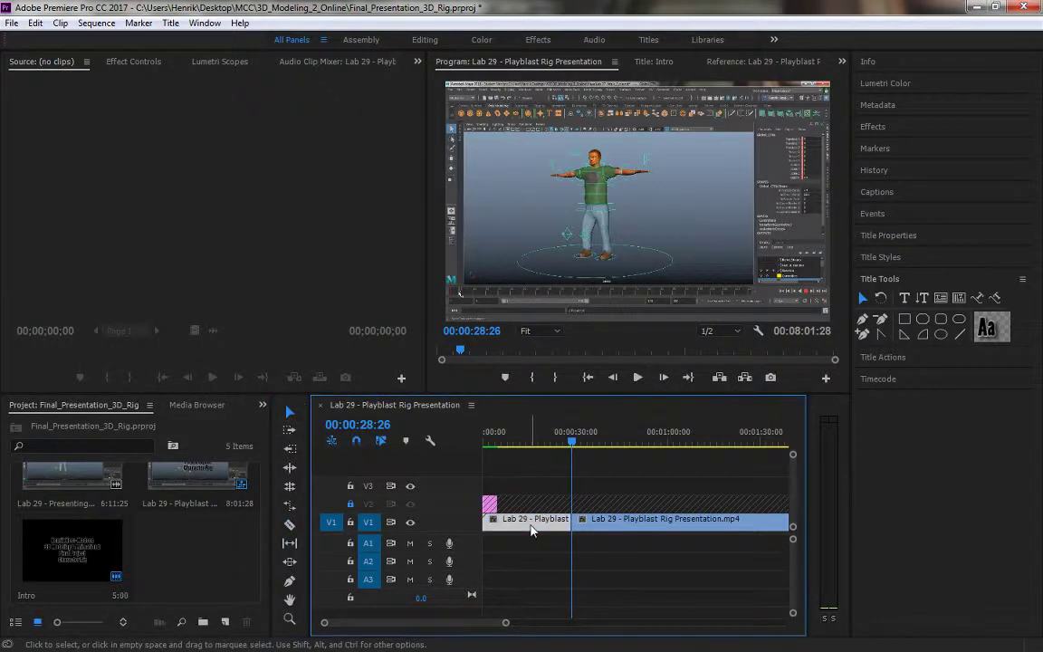
pyautogui.press('Delete')
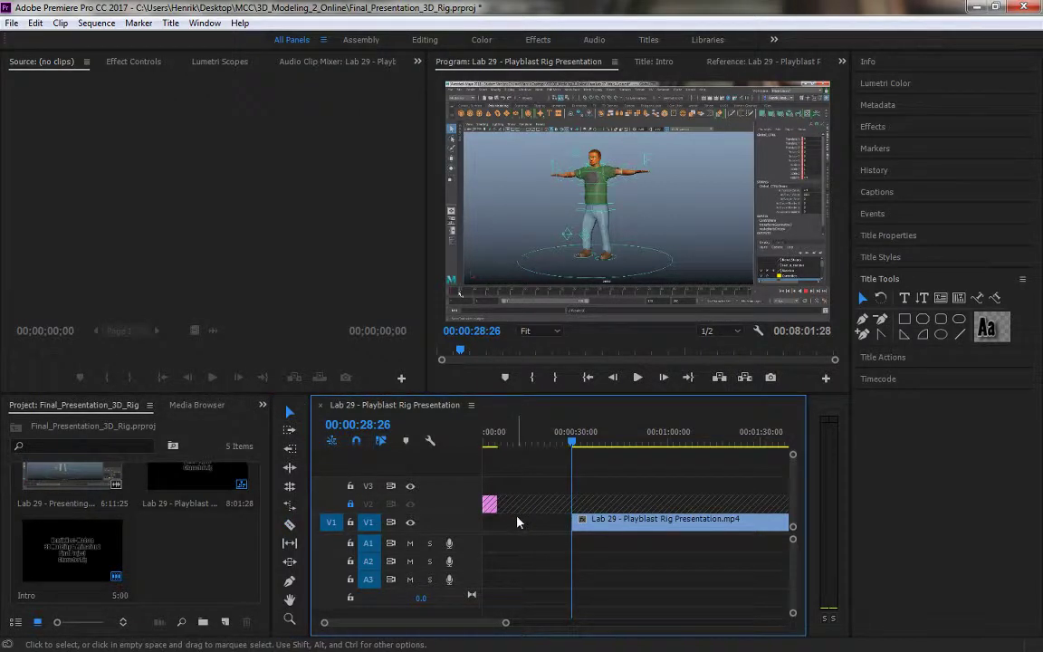
# Step: Ripple delete the empty gap on V1 before the remaining playblast clip
pyautogui.click(518, 523)
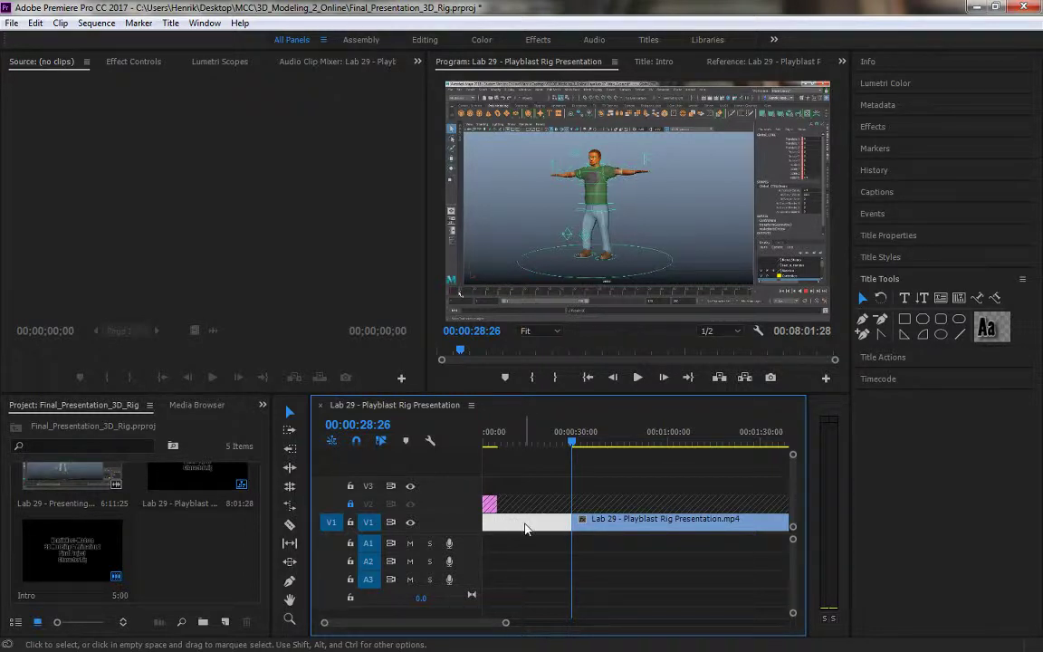
pyautogui.rightClick(526, 527)
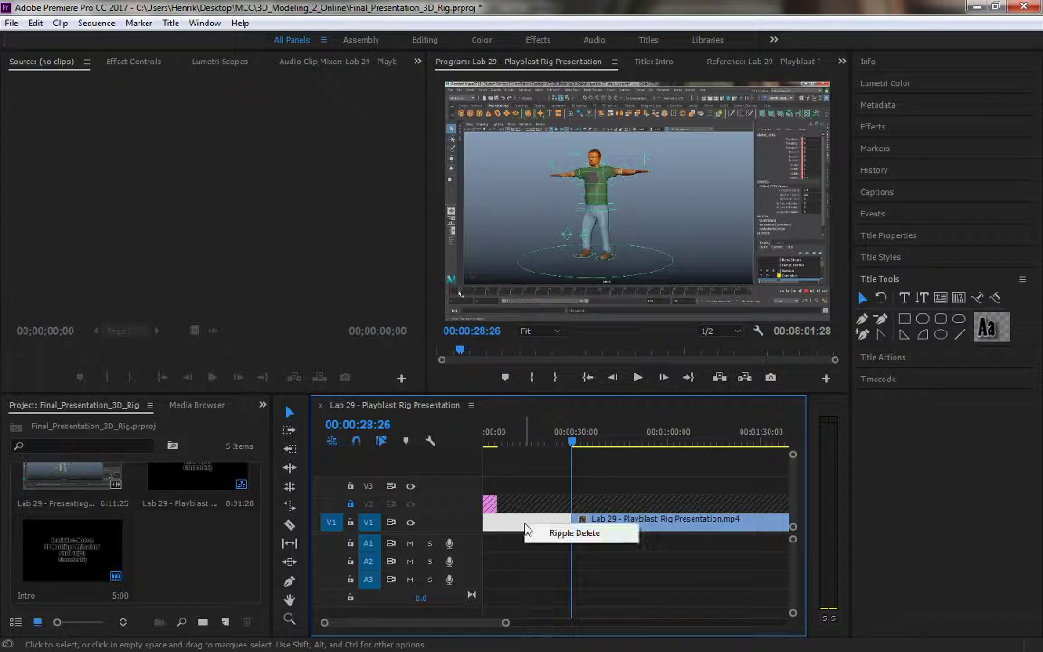
pyautogui.click(574, 534)
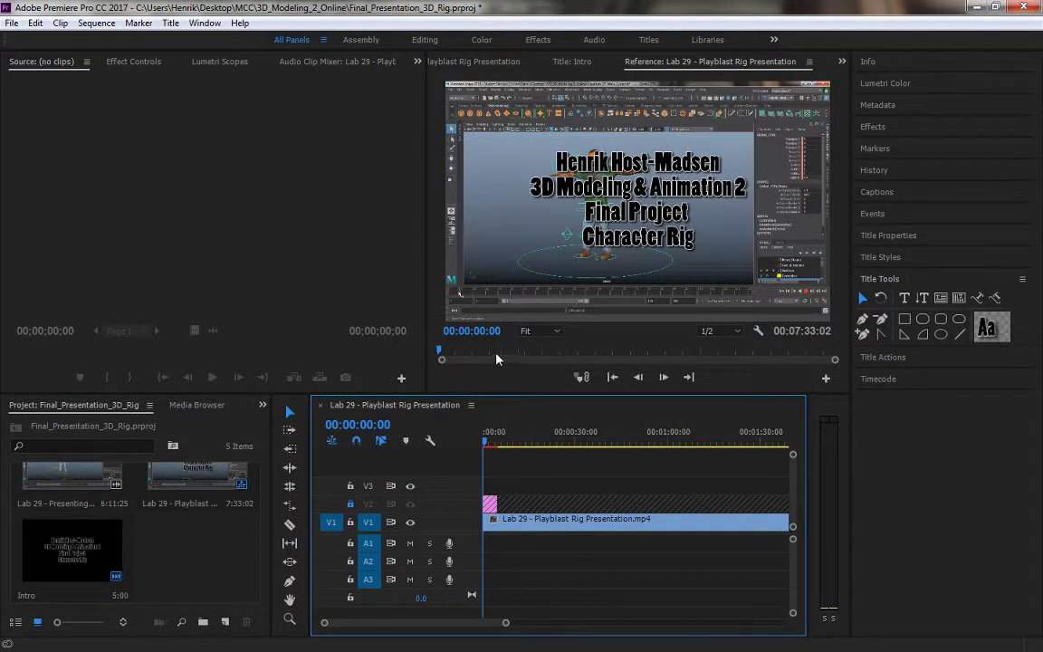
# Step: Render the preview and play the sequence from the start to 00:00:17:03 to check the trimmed opening
pyautogui.press('Return')
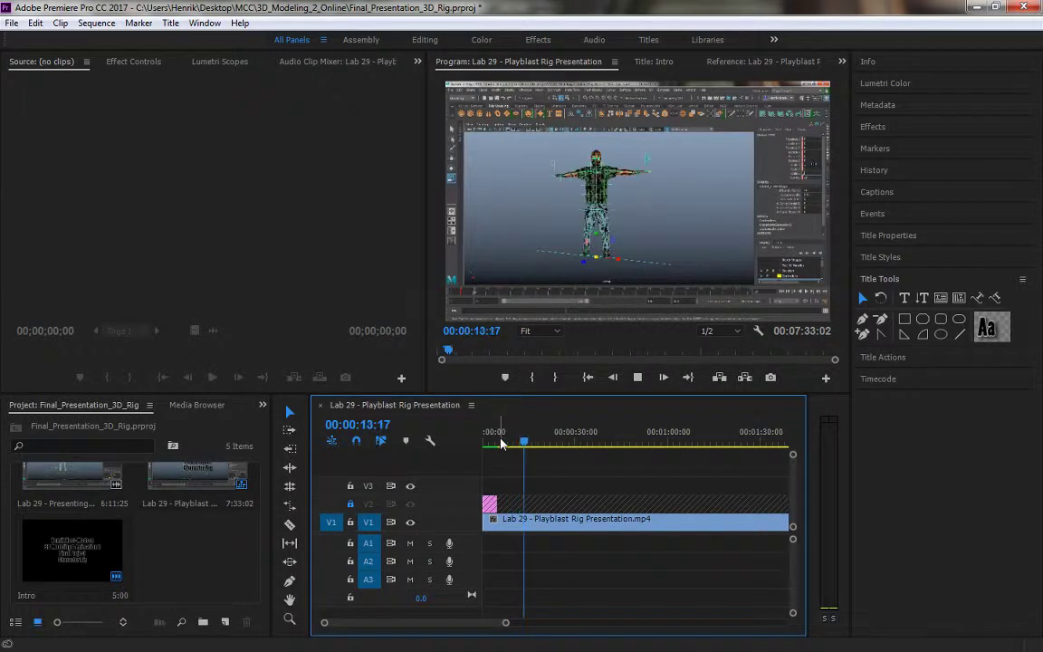
pyautogui.click(589, 552)
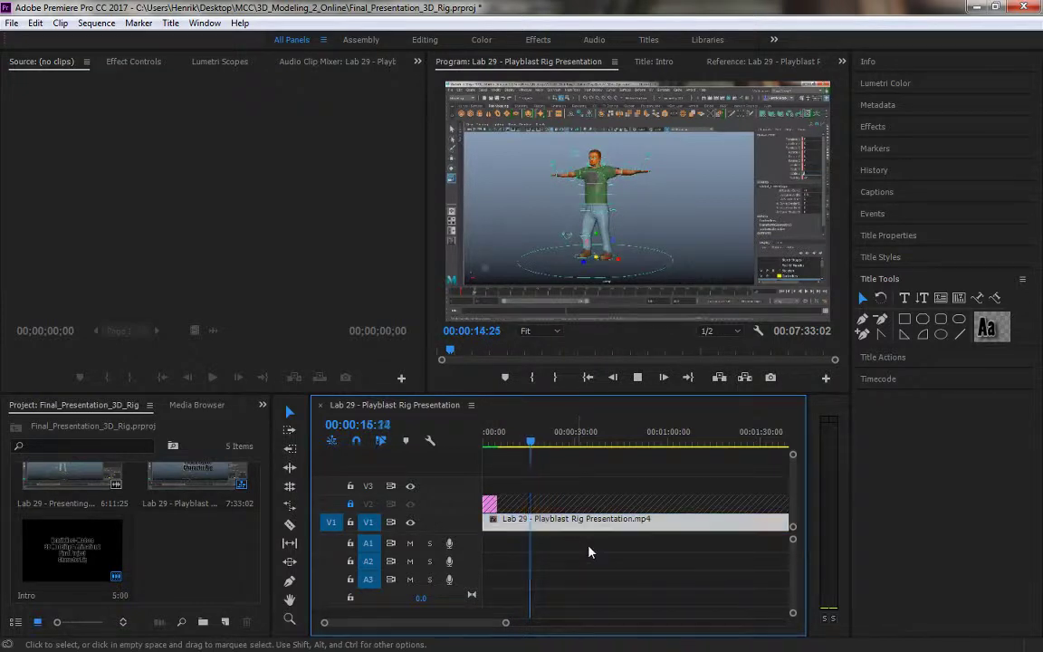
pyautogui.click(636, 381)
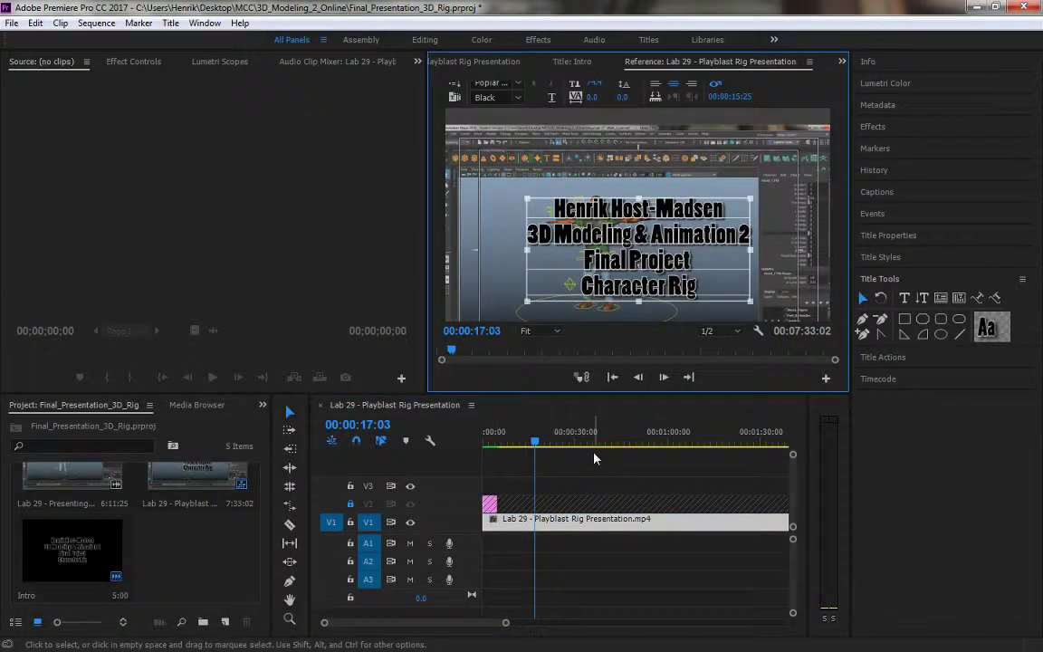
# Step: Replace the playblast clip on V1 with the Lab 29 - Presenting Rig - Part 1.mp4 recording, placed at the sequence start
pyautogui.click(528, 519)
pyautogui.scroll(2, 162, 511)
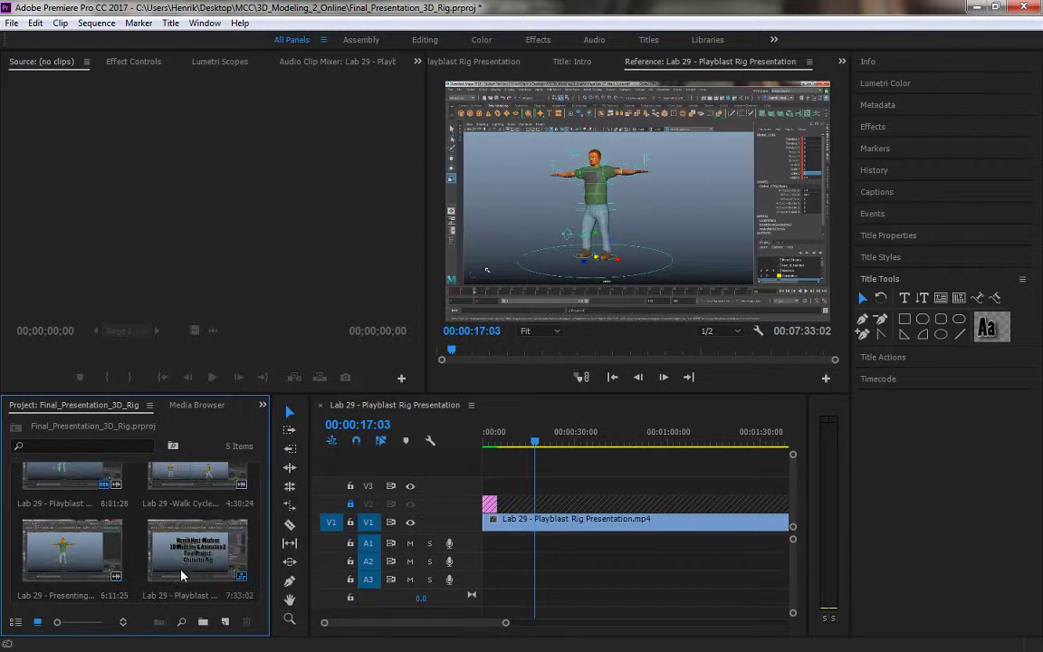
pyautogui.click(198, 558)
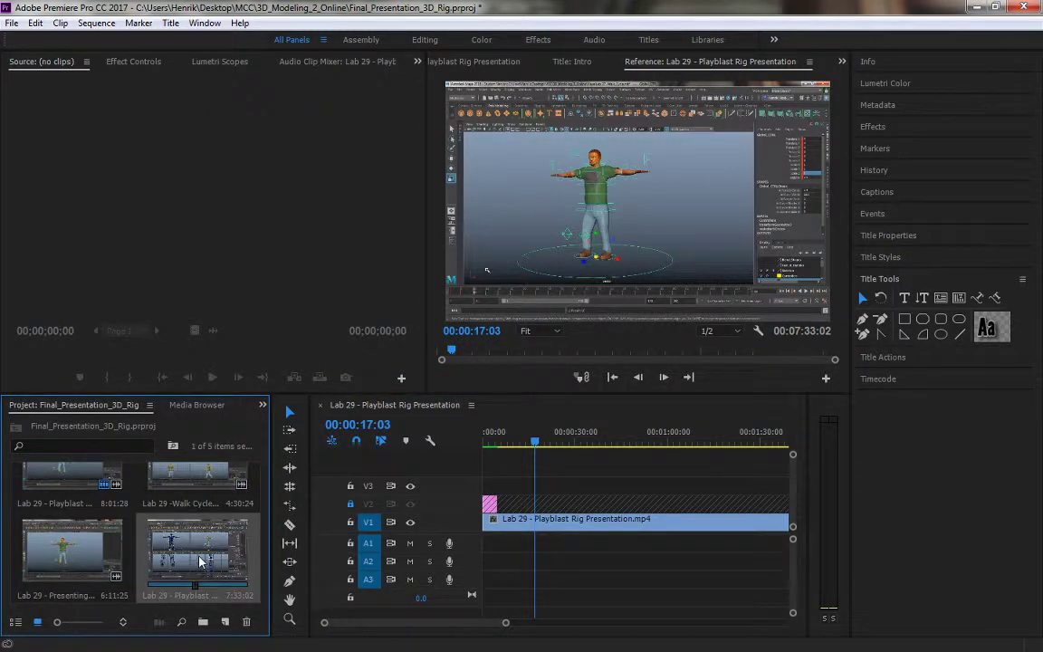
pyautogui.click(582, 524)
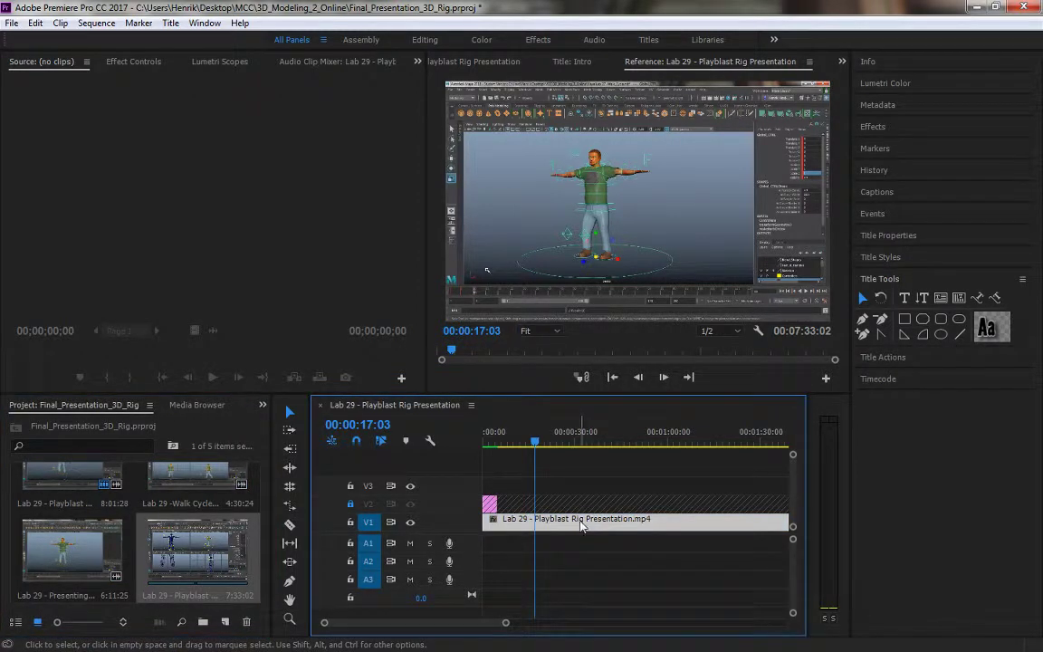
pyautogui.press('Delete')
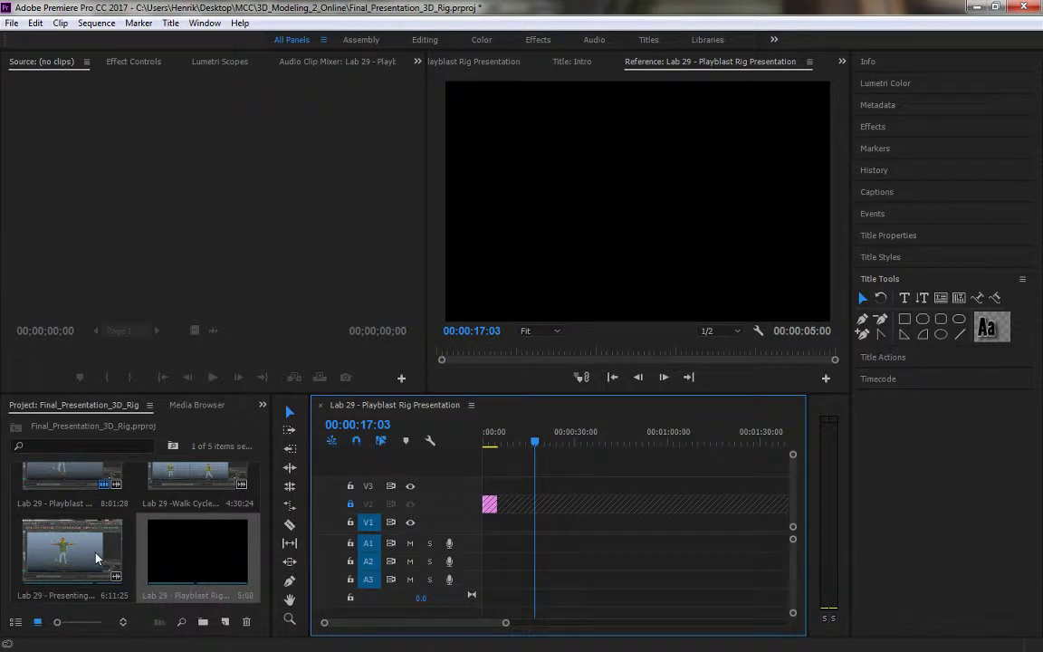
pyautogui.moveTo(97, 555); pyautogui.dragTo(510, 543)
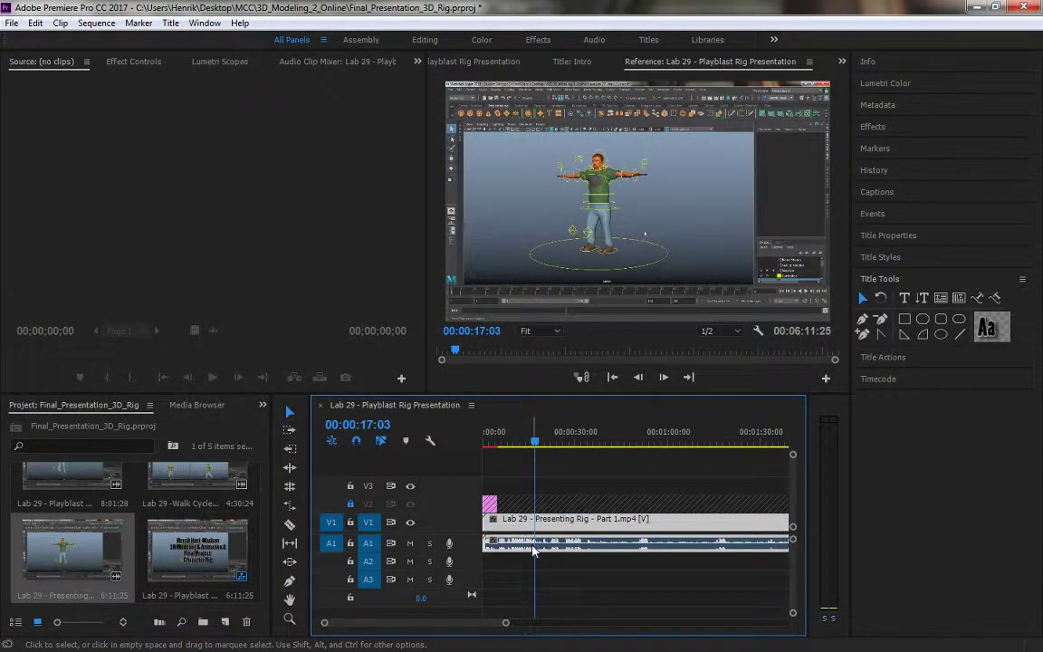
# Step: Unlink the Presenting Rig - Part 1 clip's audio from its video and delete the audio from A1
pyautogui.rightClick(493, 541)
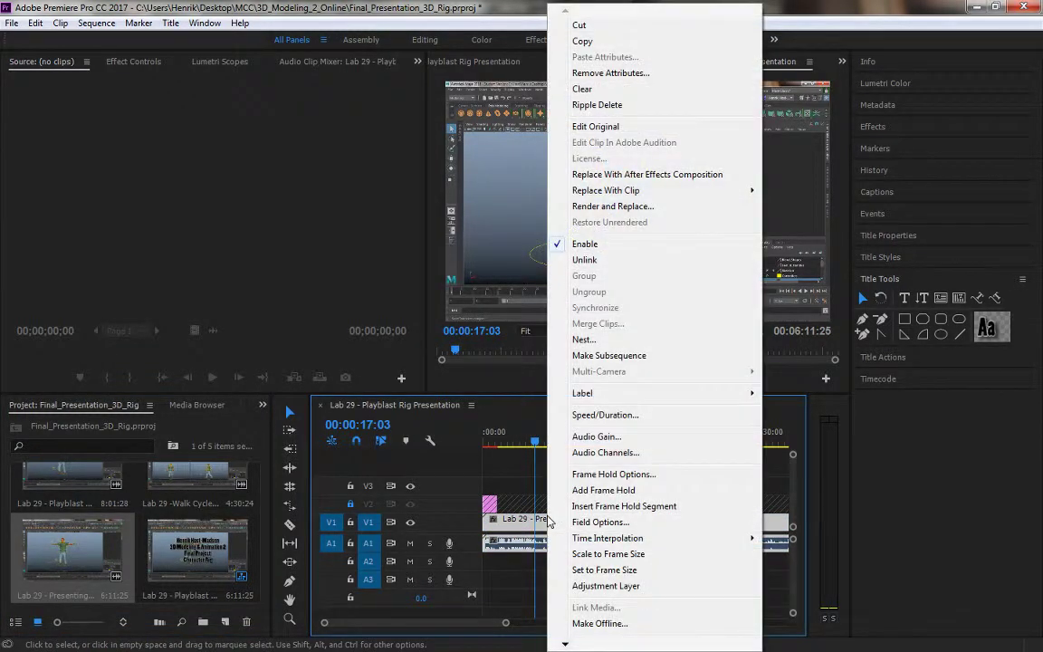
pyautogui.click(605, 260)
pyautogui.click(584, 569)
pyautogui.click(582, 543)
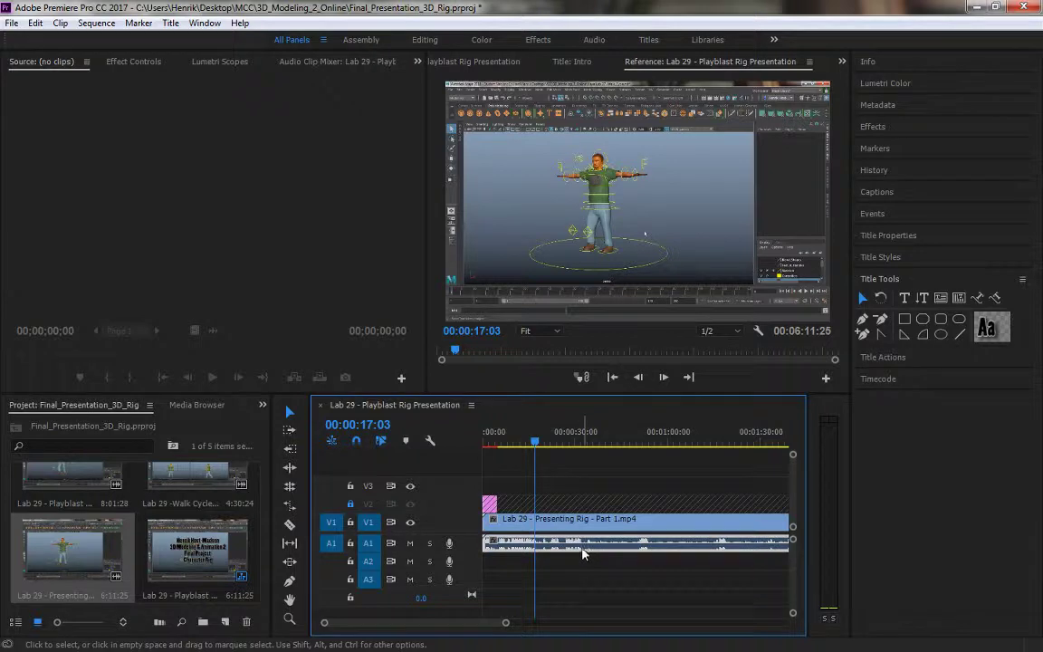
pyautogui.press('Delete')
# Step: Render the preview and play the sequence from the start, stopping at 00:00:15:13
pyautogui.press('Home')
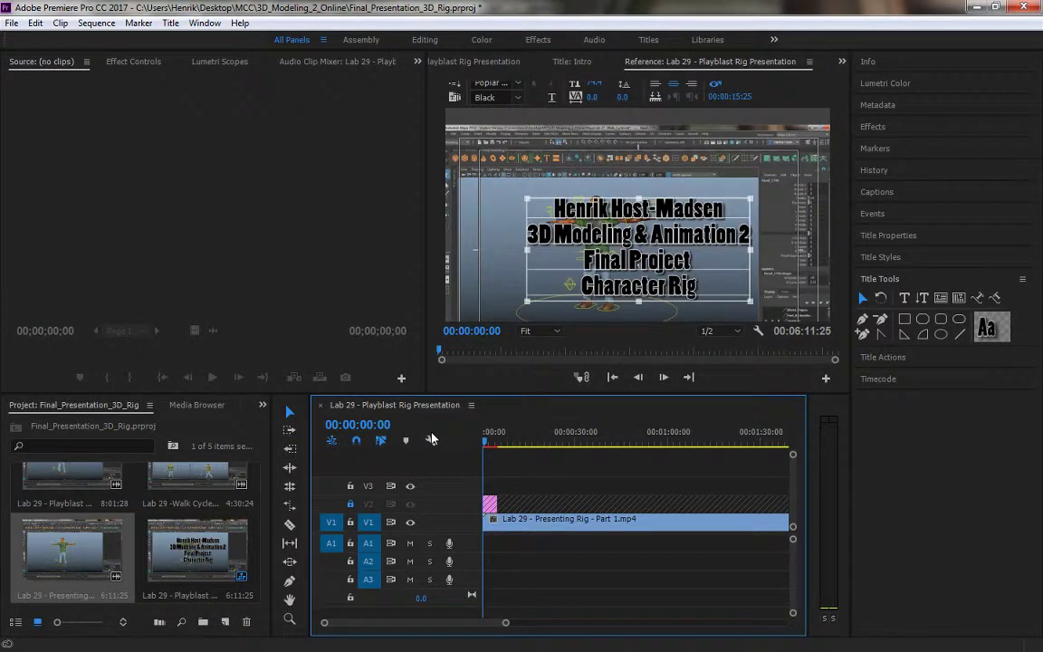
pyautogui.press('Return')
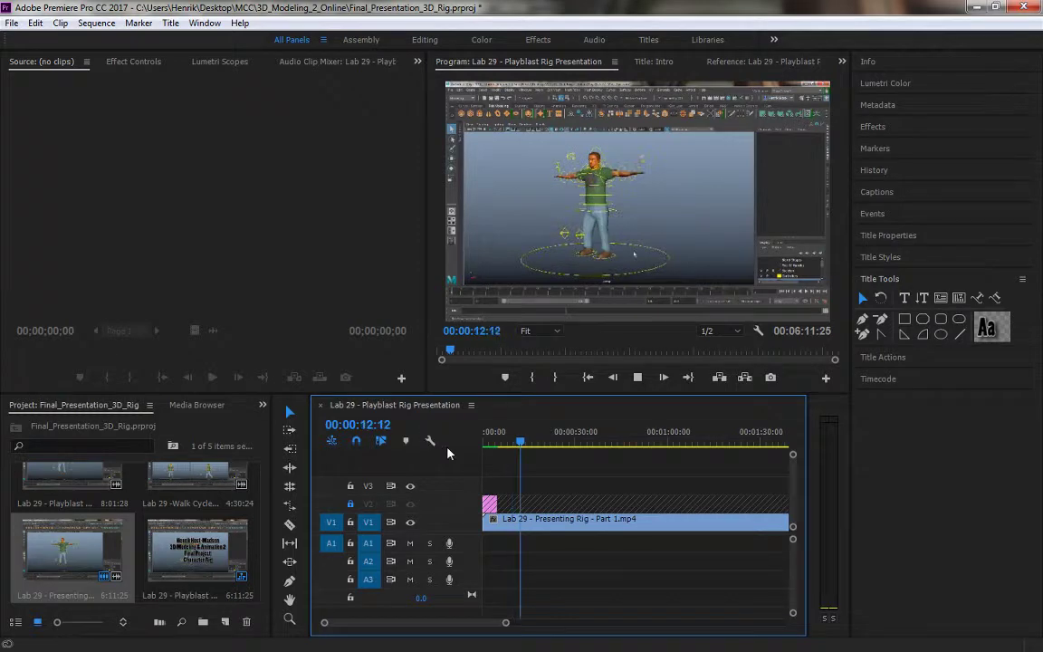
pyautogui.click(639, 379)
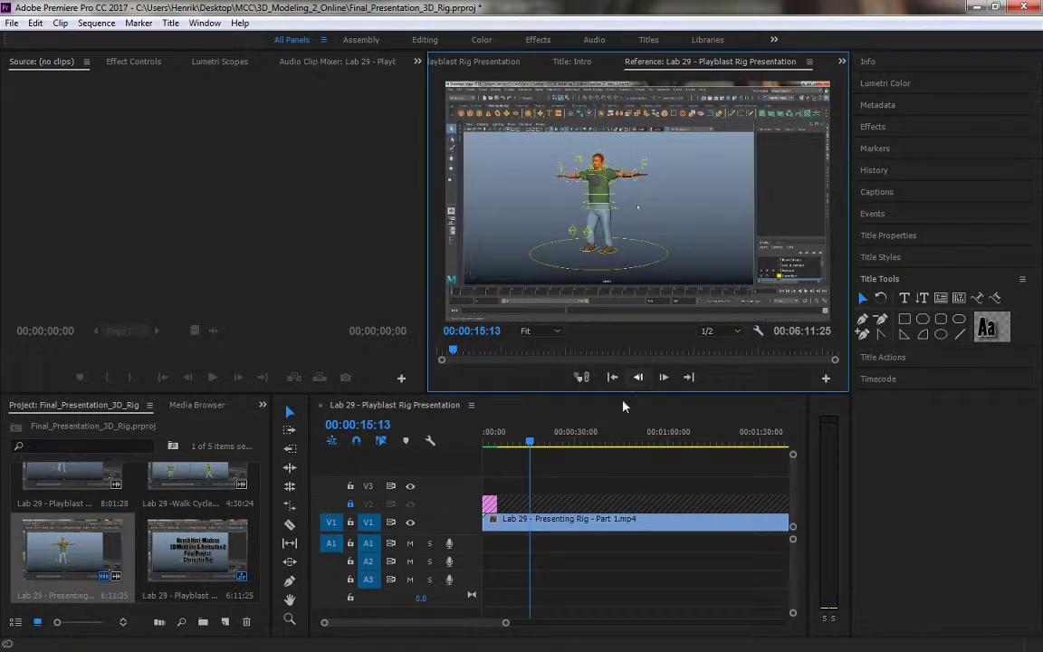
# Step: Create a new default still title named Global_CTRL, keeping the 1152 by 720 video settings
pyautogui.click(176, 25)
pyautogui.moveTo(150, 60)
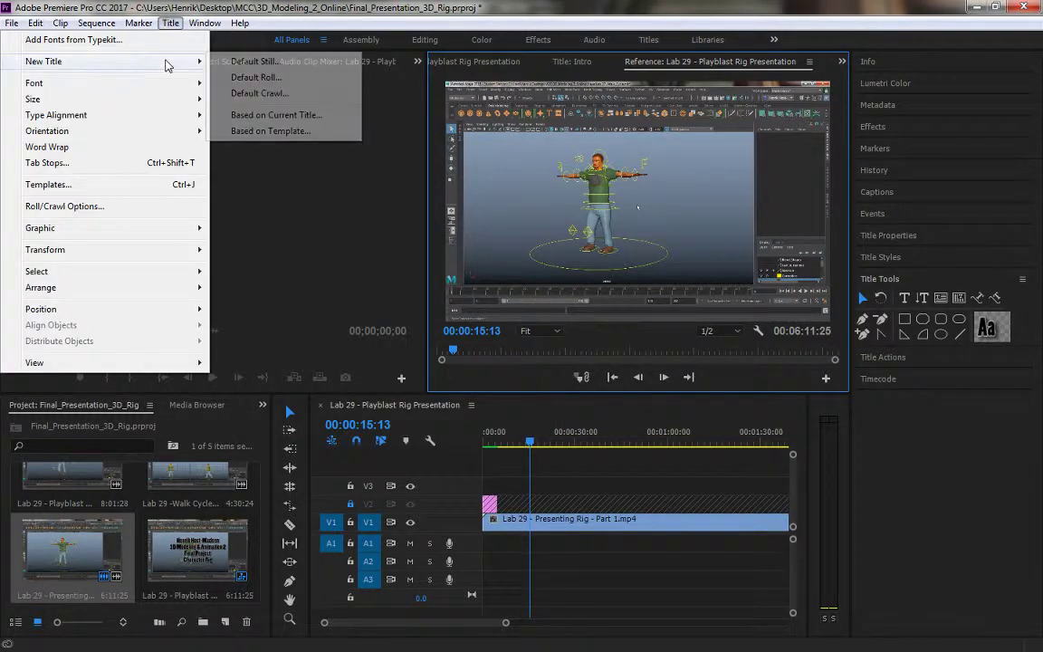
pyautogui.click(255, 61)
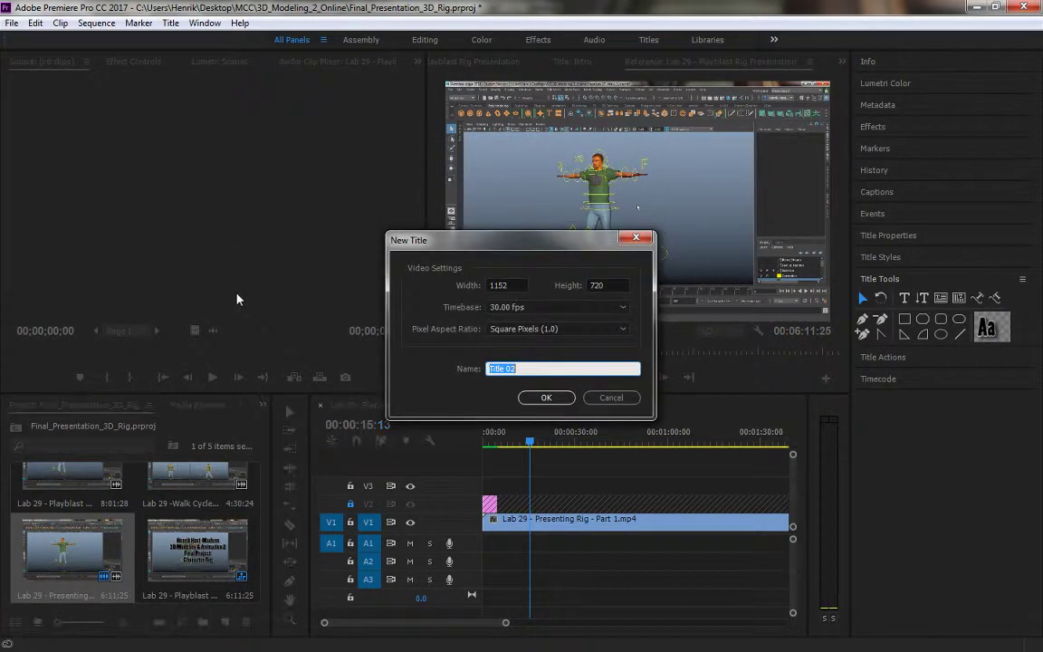
pyautogui.write('Global_CTRL')
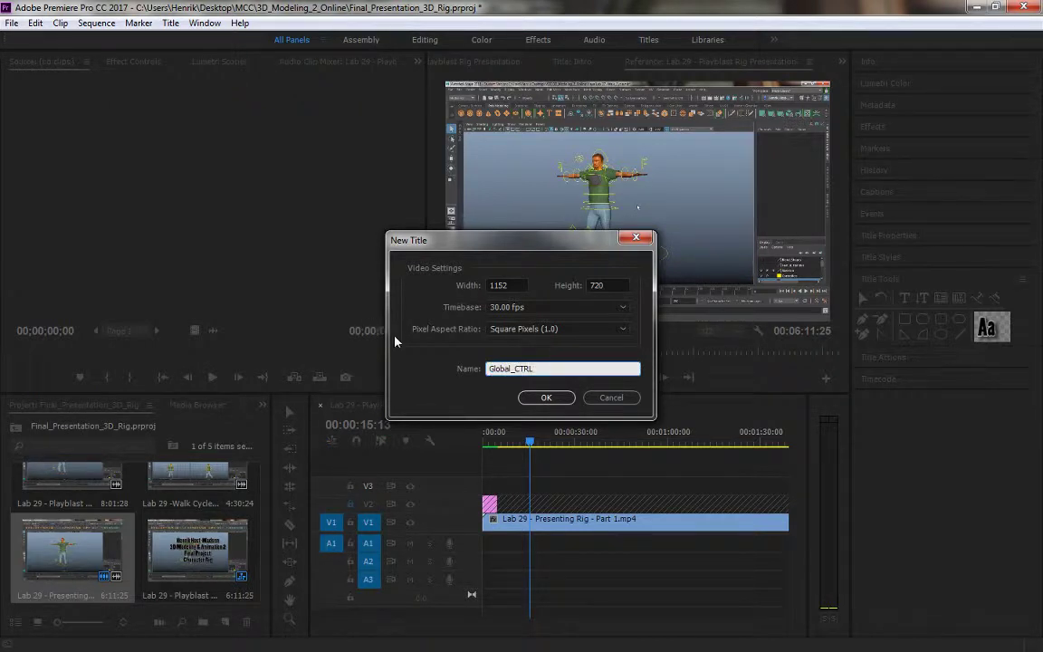
pyautogui.click(544, 398)
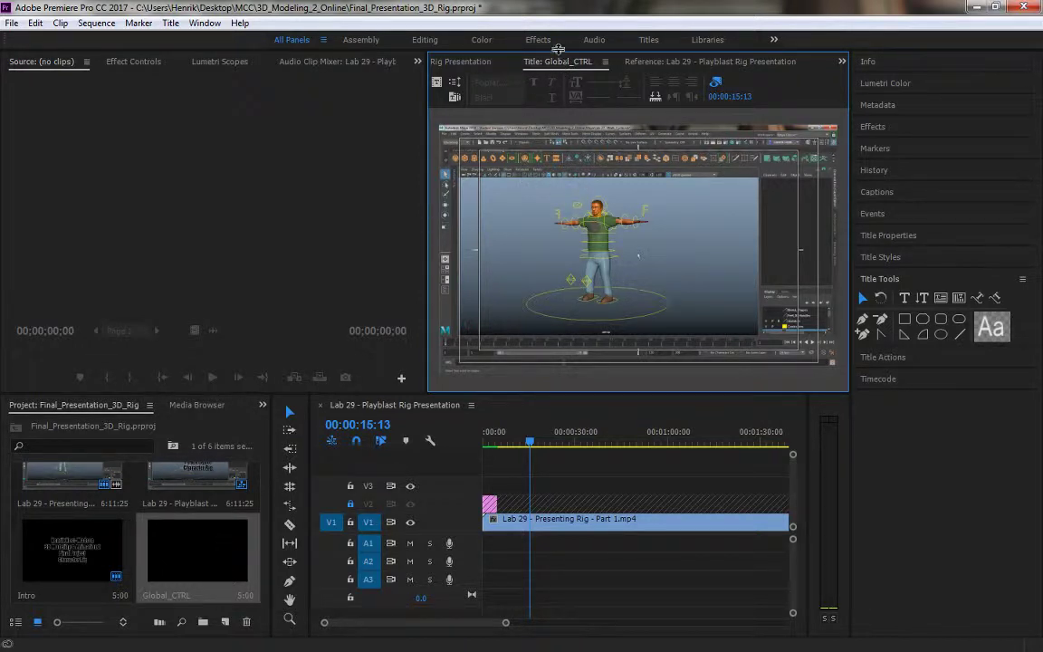
# Step: Dock the Global_CTRL title editor beside the reference monitor and add the text "Global Control" in a box wide enough for one line
pyautogui.moveTo(557, 66); pyautogui.dragTo(196, 173)
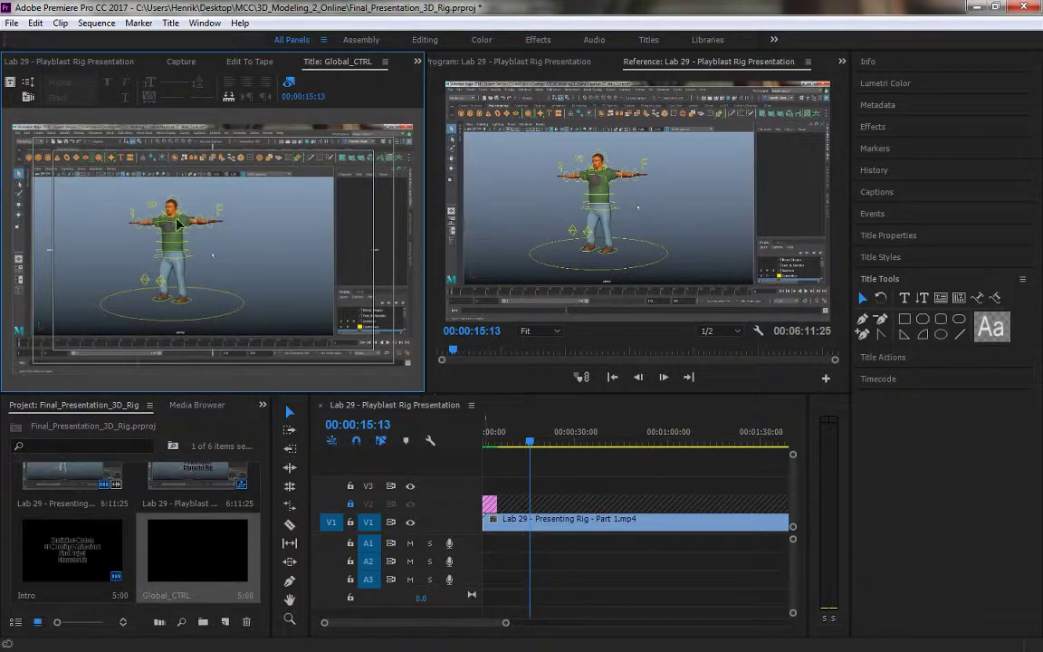
pyautogui.click(904, 299)
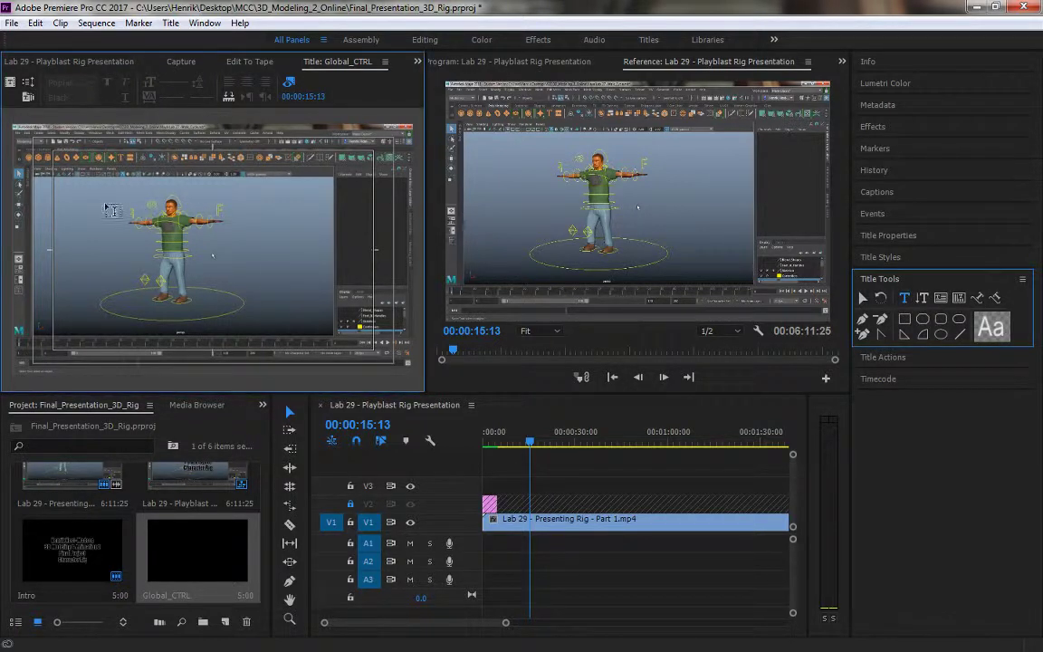
pyautogui.moveTo(103, 197); pyautogui.dragTo(319, 288)
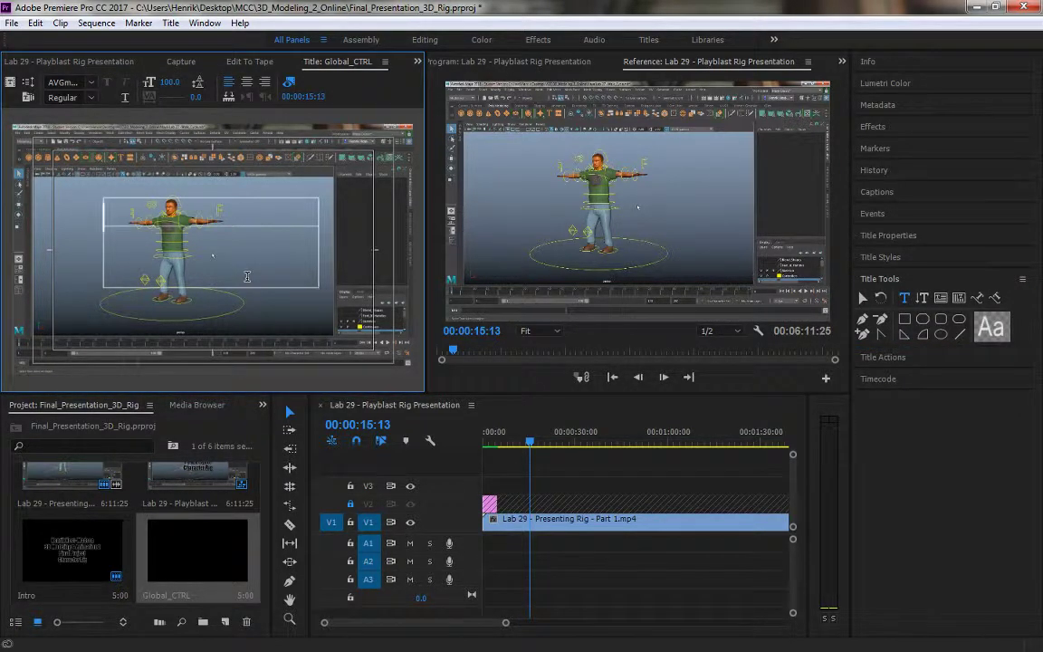
pyautogui.write('Global C')
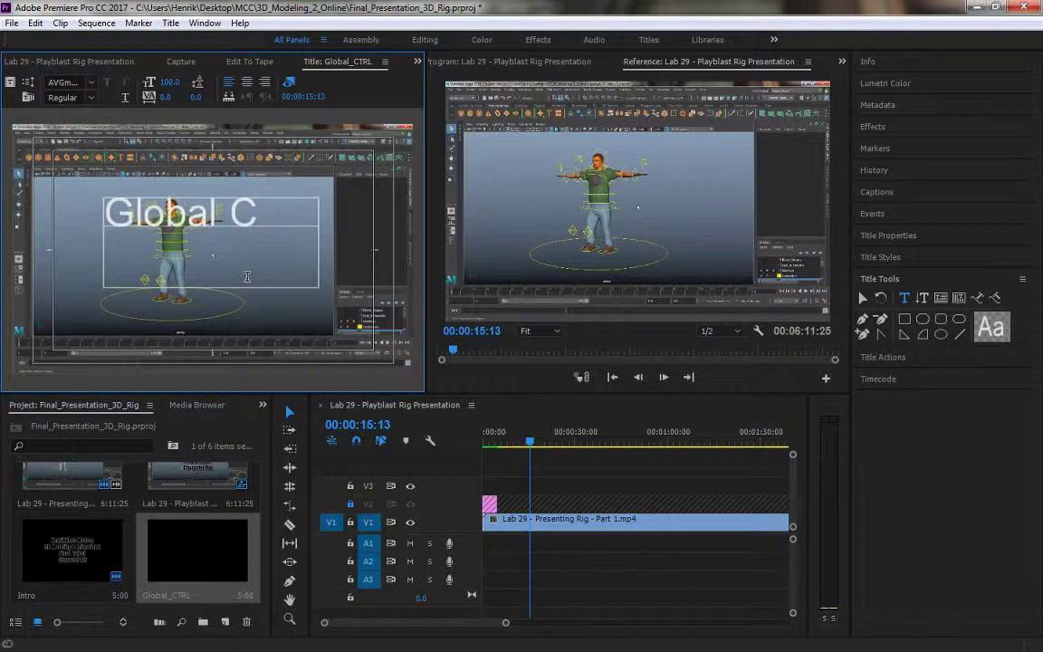
pyautogui.write('ontrol')
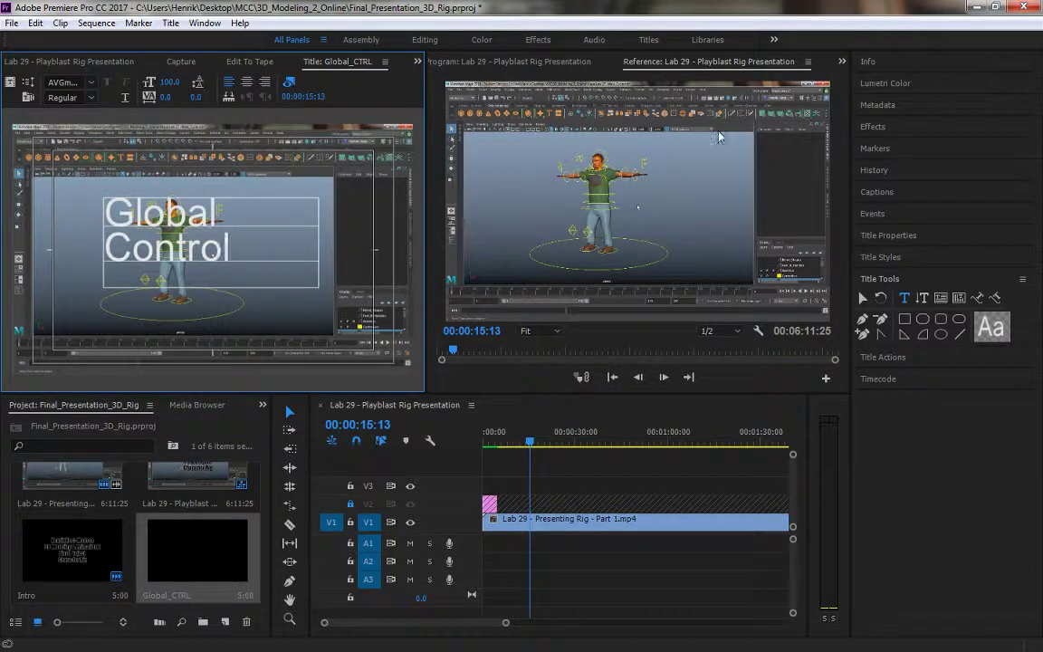
pyautogui.click(865, 300)
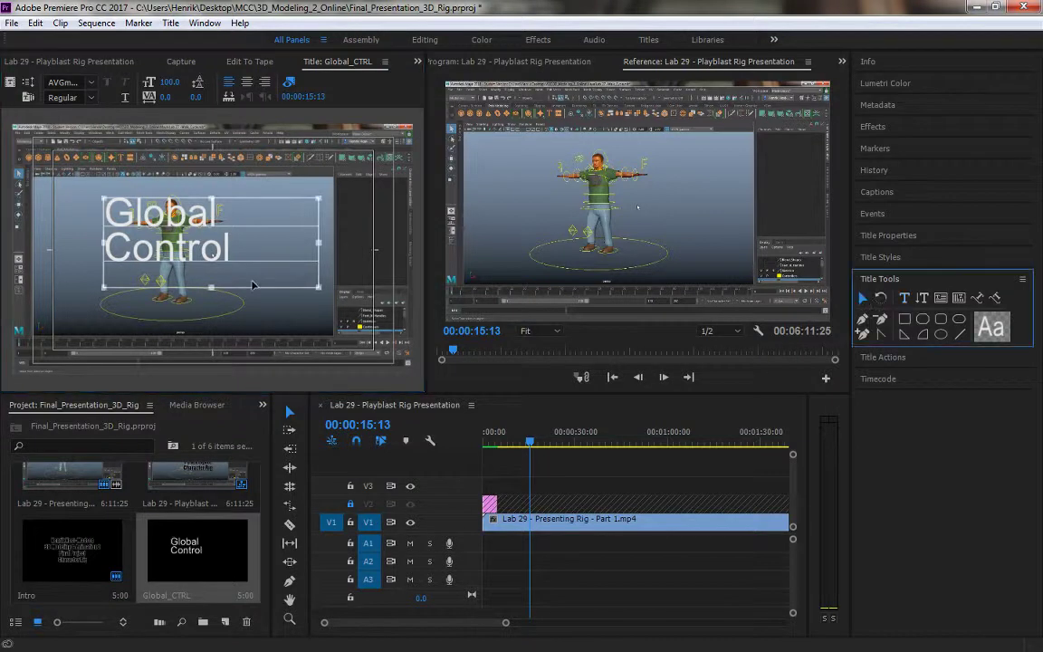
pyautogui.moveTo(319, 287); pyautogui.dragTo(387, 253)
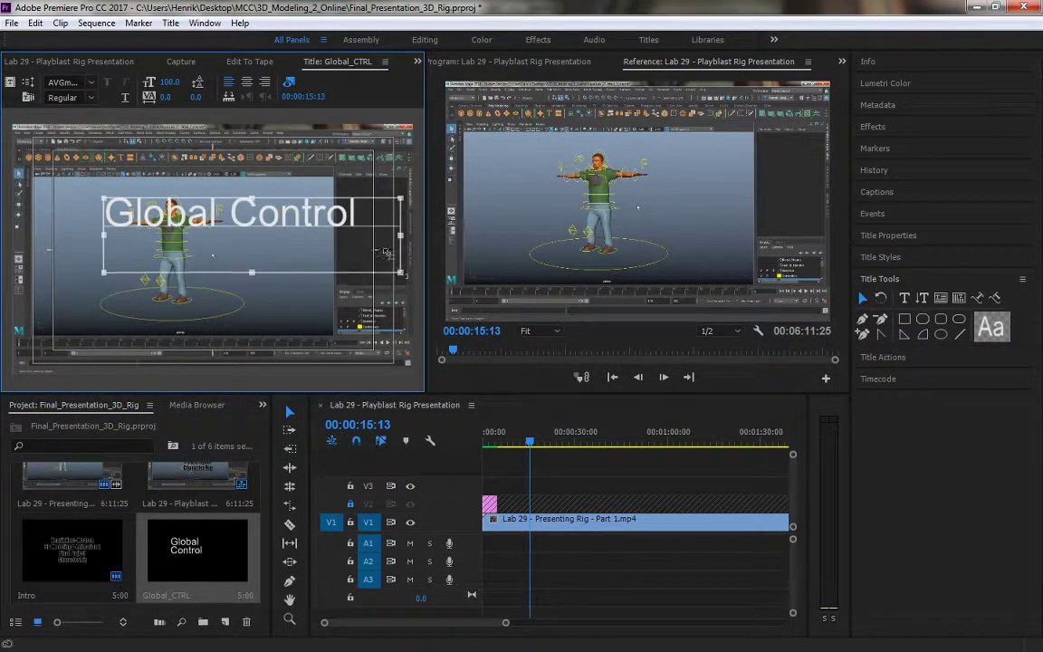
# Step: Apply the black Poplar title style with the light outline to all of the Global Control text
pyautogui.doubleClick(344, 214)
pyautogui.hotkey('ctrl', 'a')
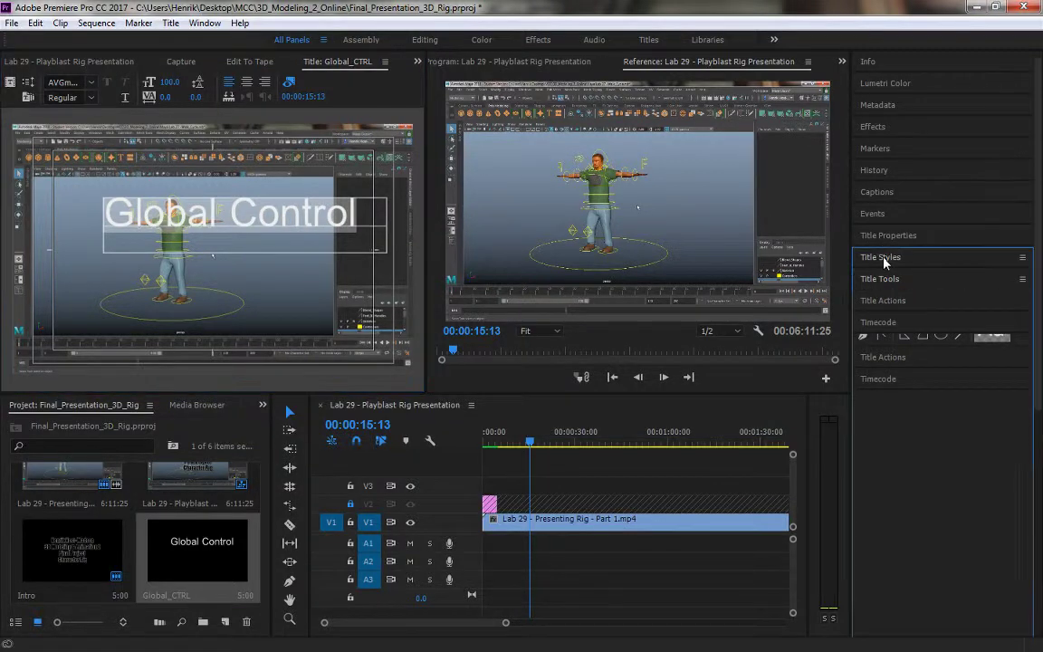
pyautogui.click(883, 257)
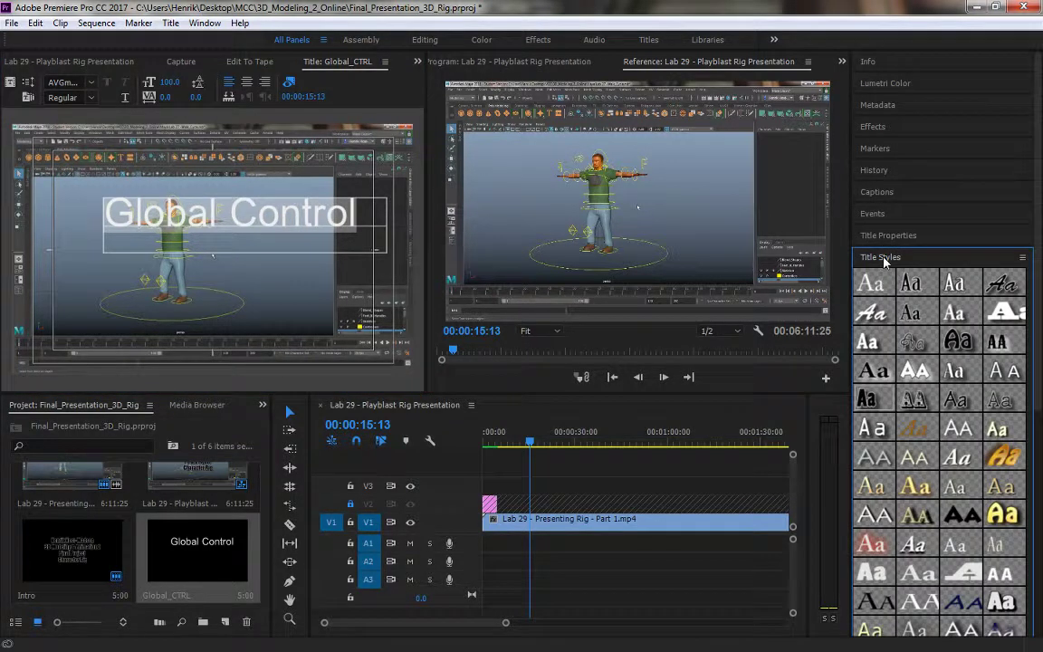
pyautogui.click(869, 398)
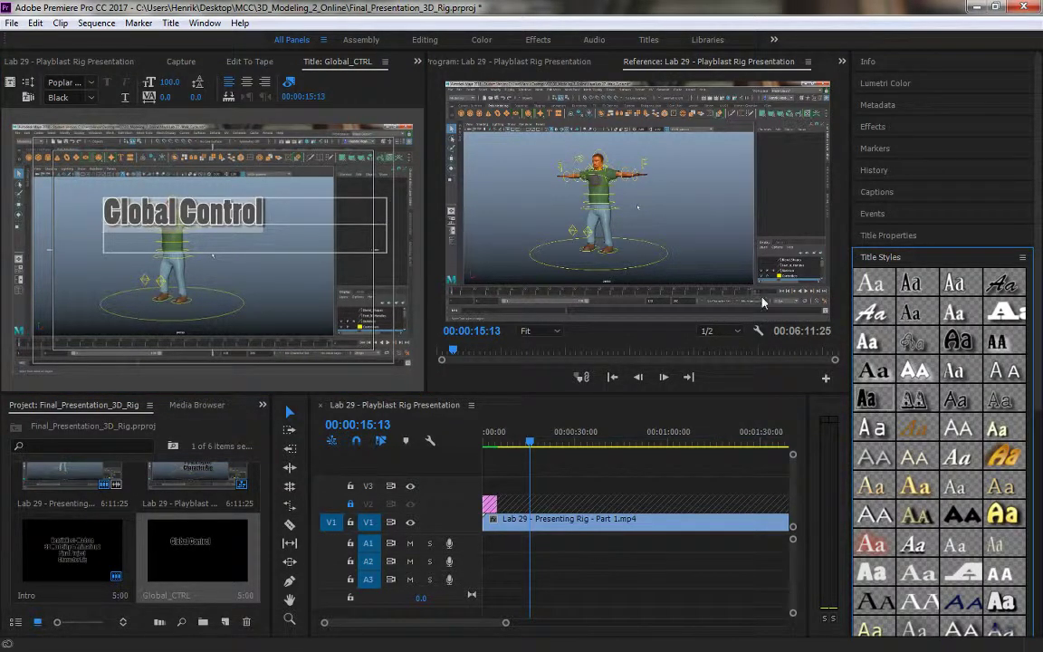
pyautogui.click(913, 257)
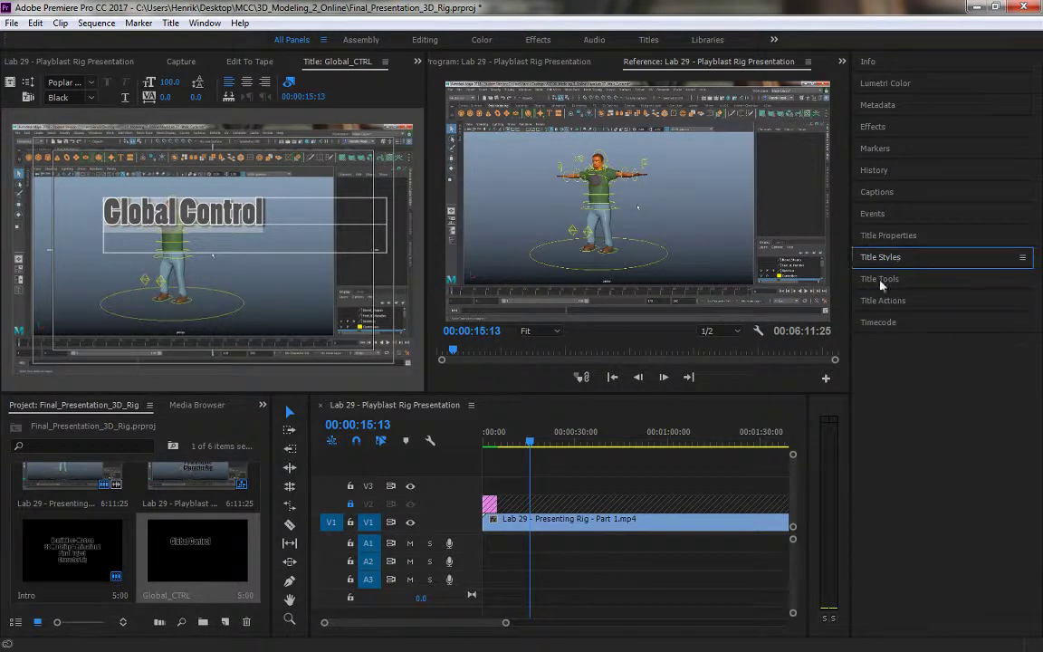
# Step: Move the Global Control text to the lower right of the video frame and place the title on V3 at 00:00:15:13
pyautogui.click(880, 279)
pyautogui.click(193, 232)
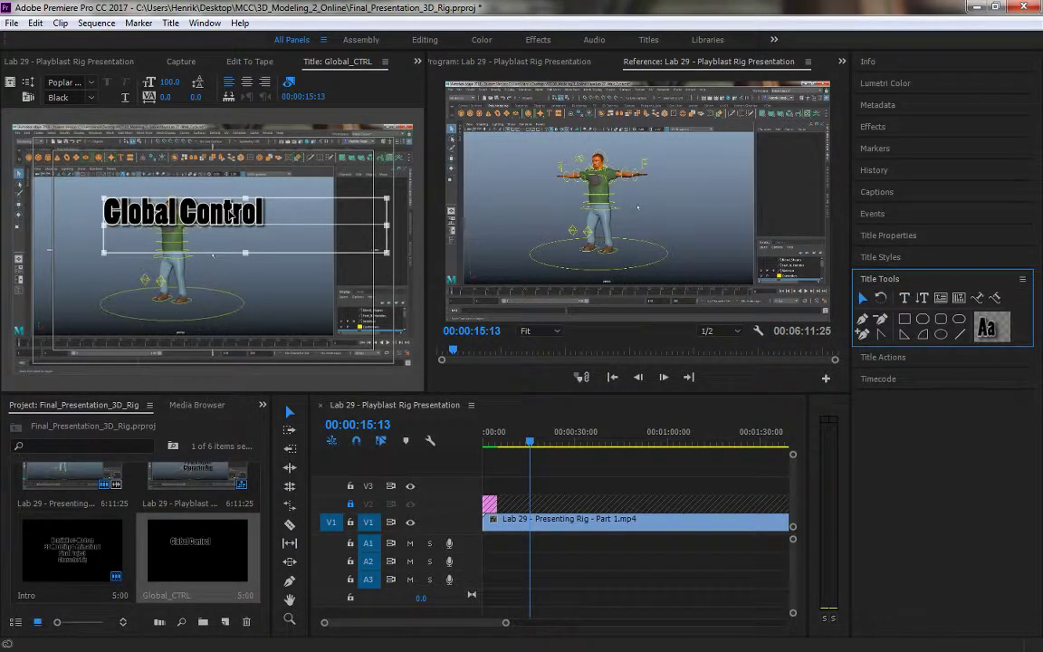
pyautogui.moveTo(230, 215); pyautogui.dragTo(297, 324)
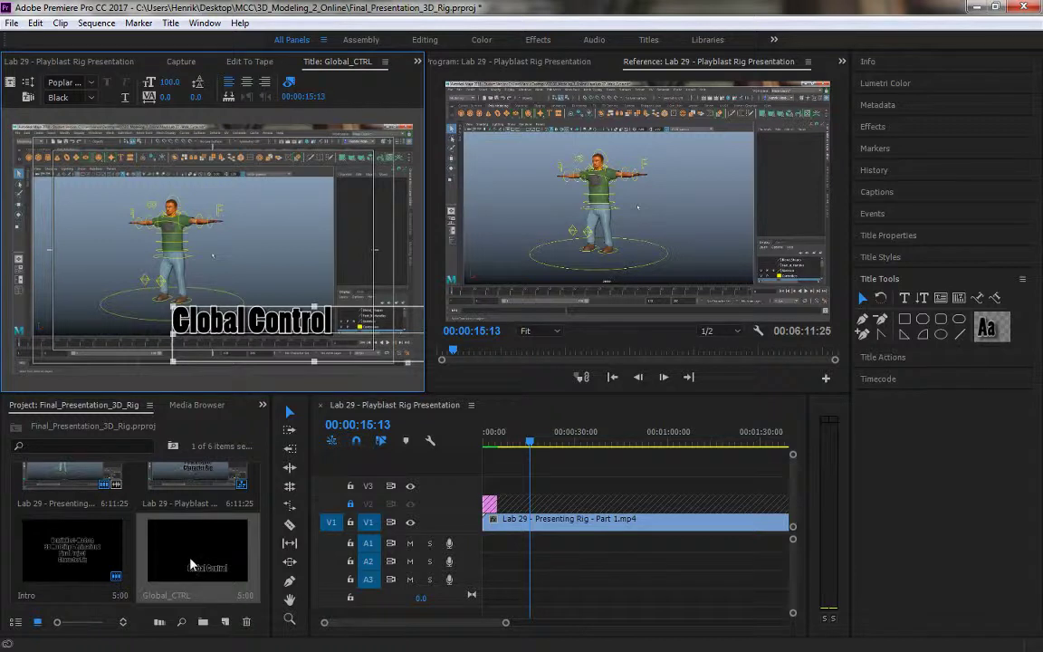
pyautogui.moveTo(190, 563); pyautogui.dragTo(538, 489)
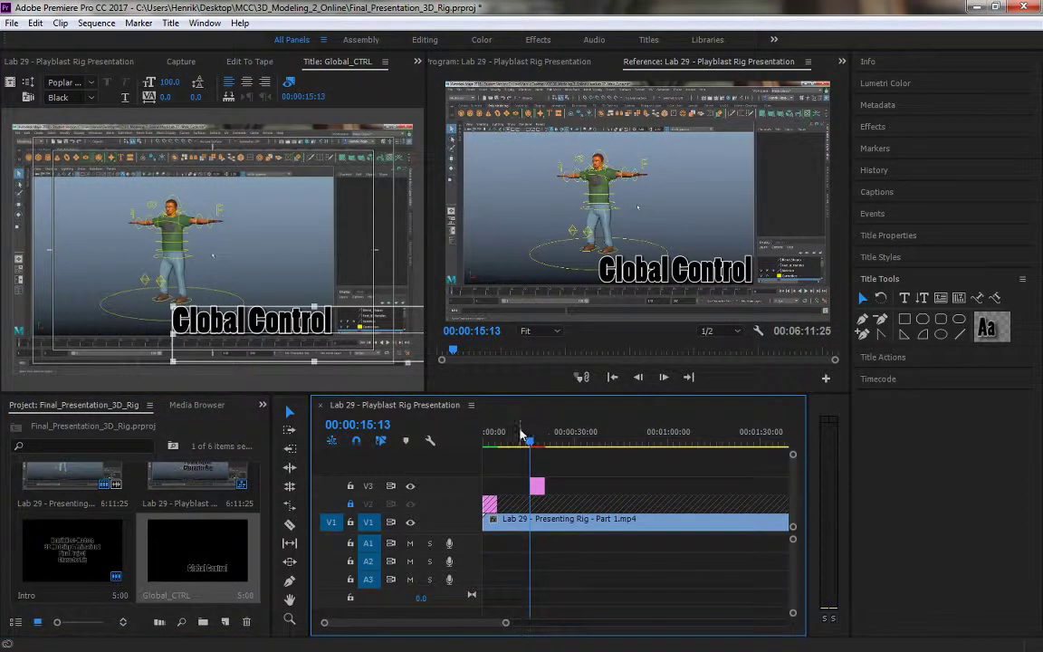
# Step: Play the sequence from 00:00:15:13 and scrub ahead to 00:00:50:20 to review the control footage
pyautogui.press('space')
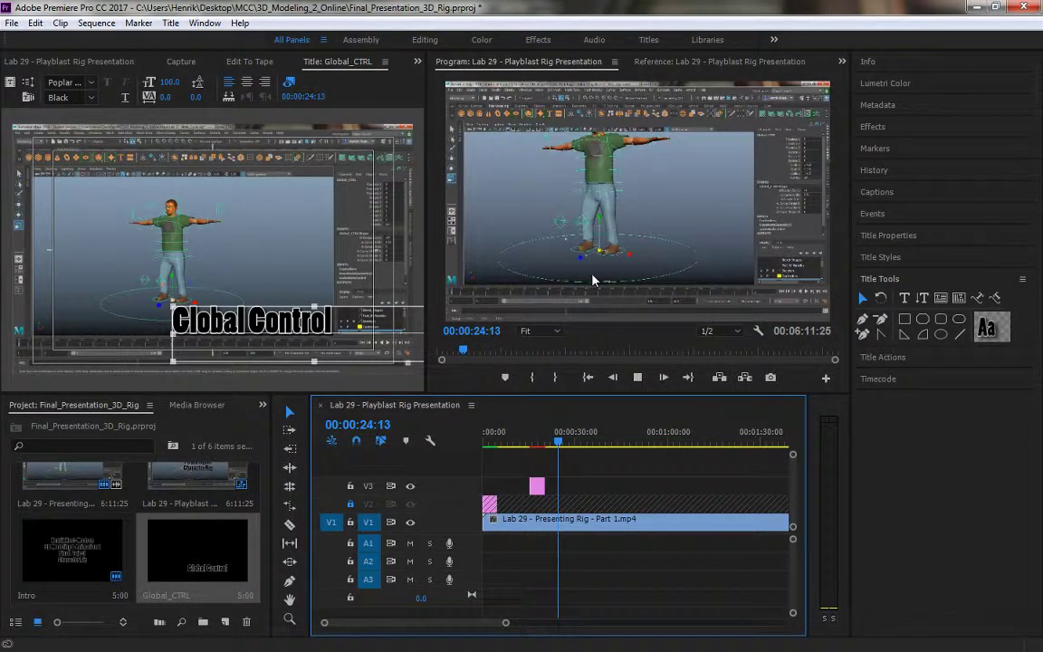
pyautogui.press('space')
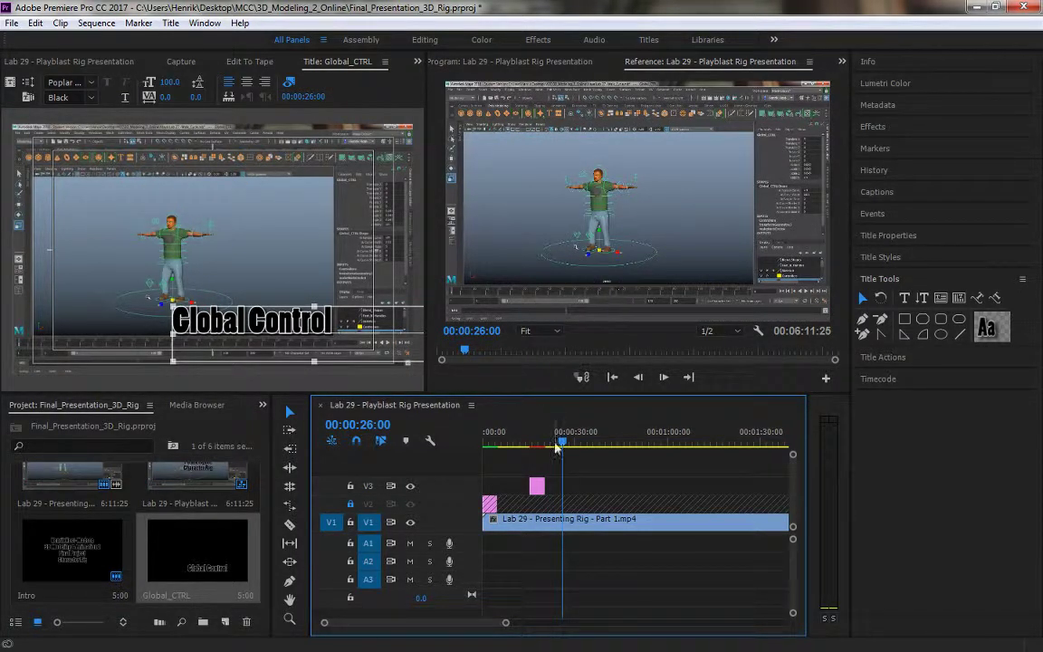
pyautogui.moveTo(562, 448); pyautogui.dragTo(588, 448)
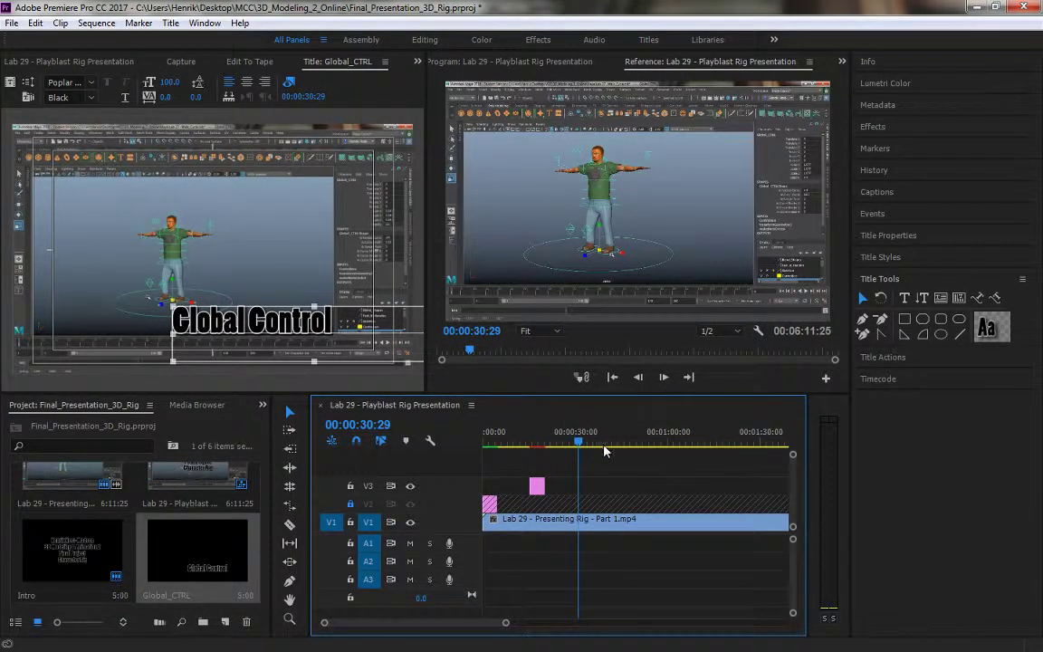
pyautogui.click(639, 450)
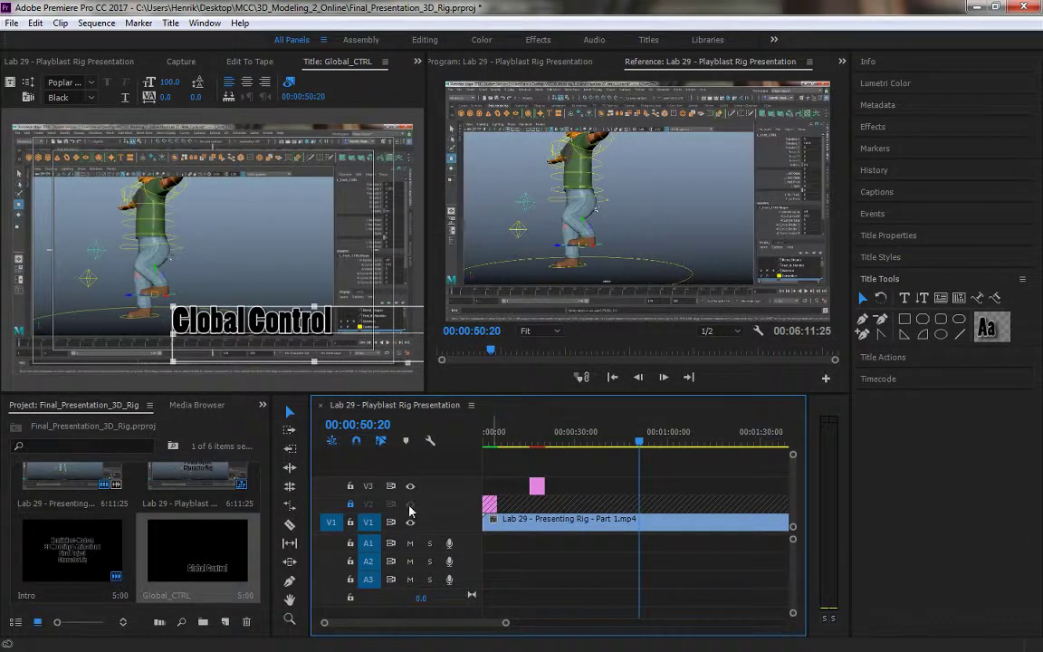
# Step: Lock V1, unlock V2 and move the Global_CTRL title clip from V3 down to V2 at the same time
pyautogui.click(351, 523)
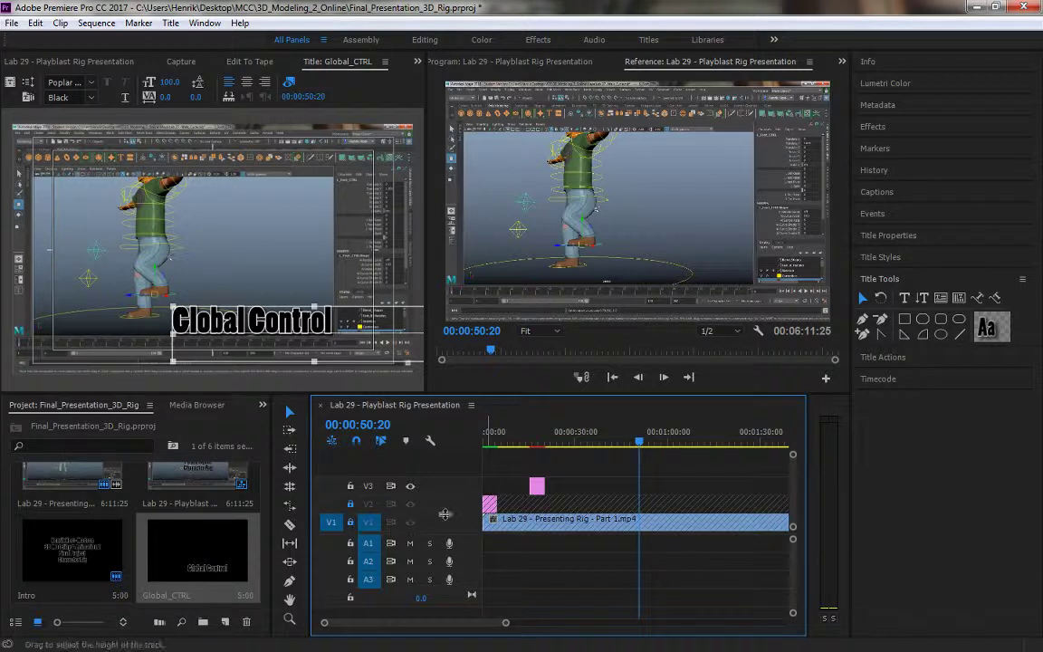
pyautogui.click(537, 487)
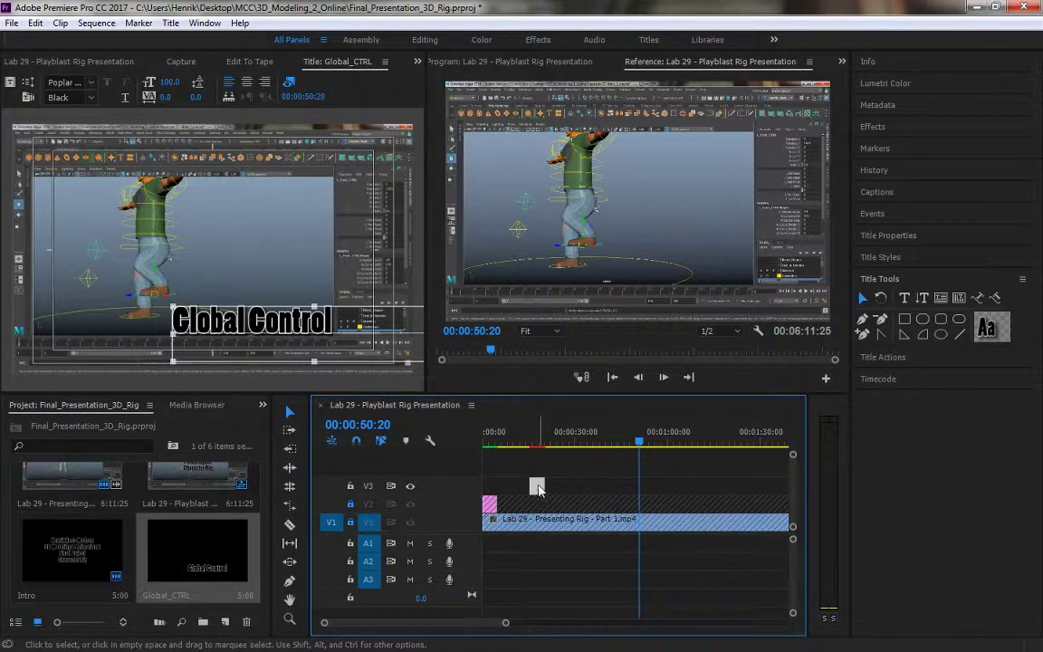
pyautogui.click(350, 503)
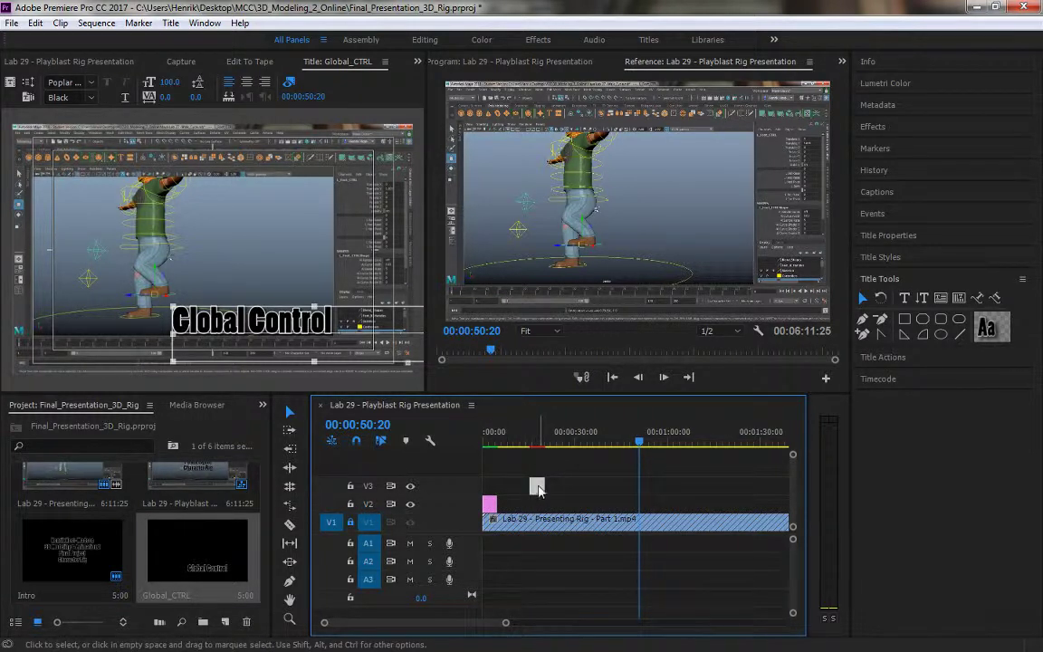
pyautogui.moveTo(537, 486); pyautogui.dragTo(540, 507)
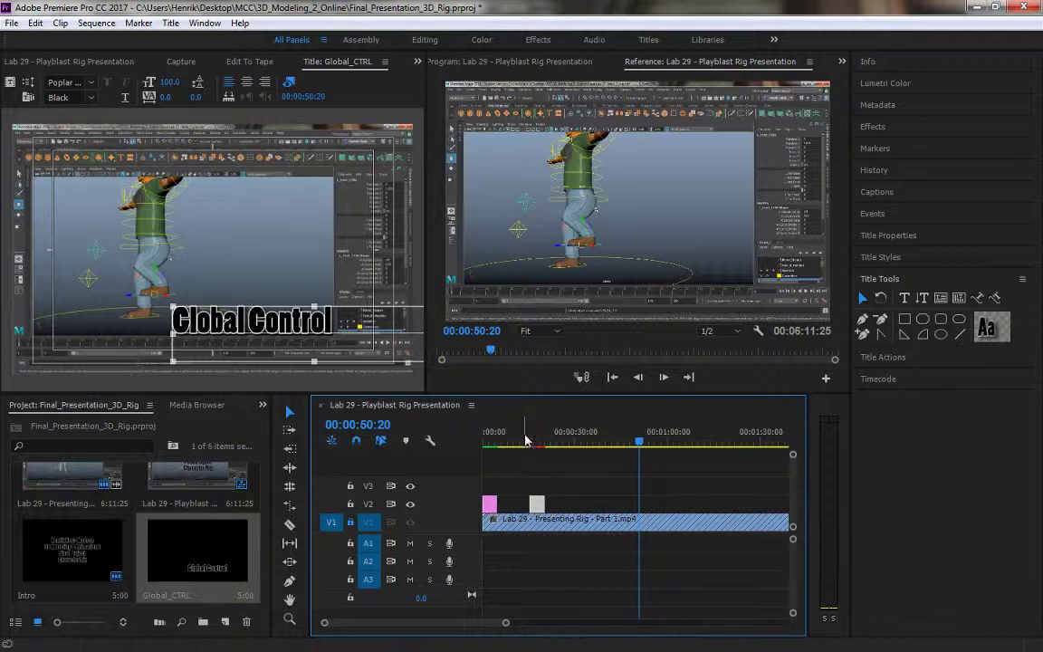
# Step: Play the sequence from the start through the intro title, then check the Global Control title at 00:00:19:28
pyautogui.moveTo(526, 433); pyautogui.dragTo(465, 436)
pyautogui.press('space')
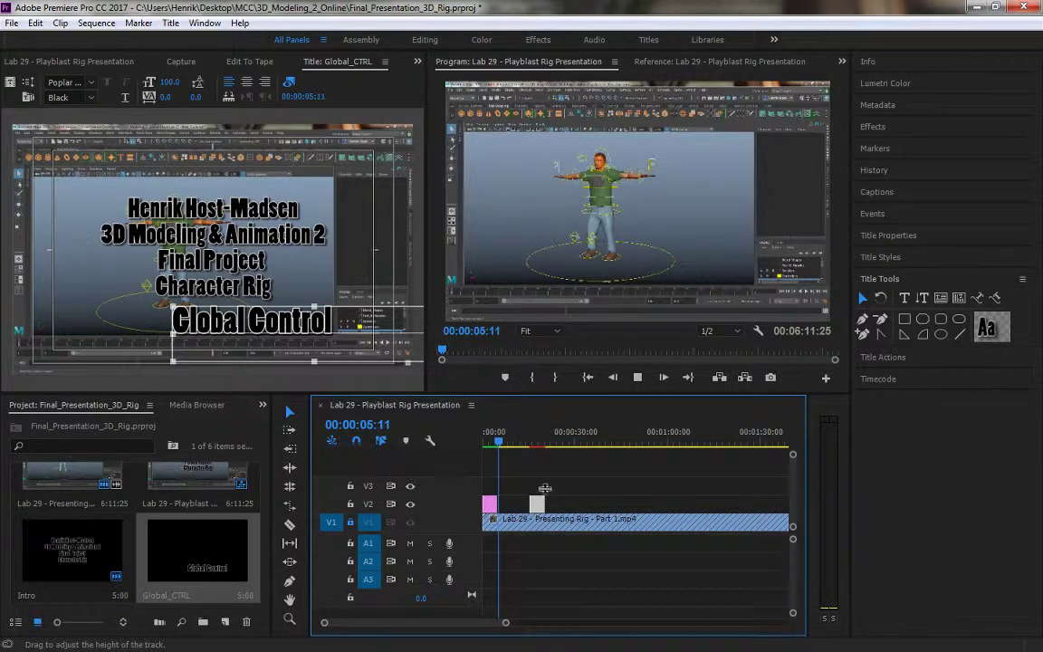
pyautogui.press('space')
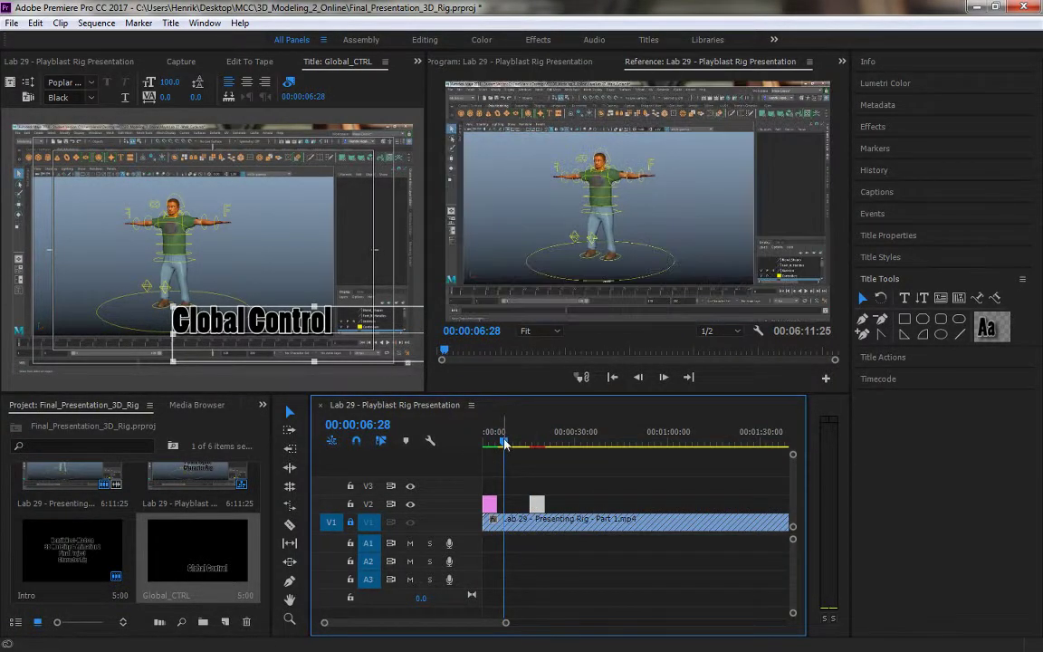
pyautogui.click(542, 444)
pyautogui.moveTo(544, 444); pyautogui.dragTo(545, 443)
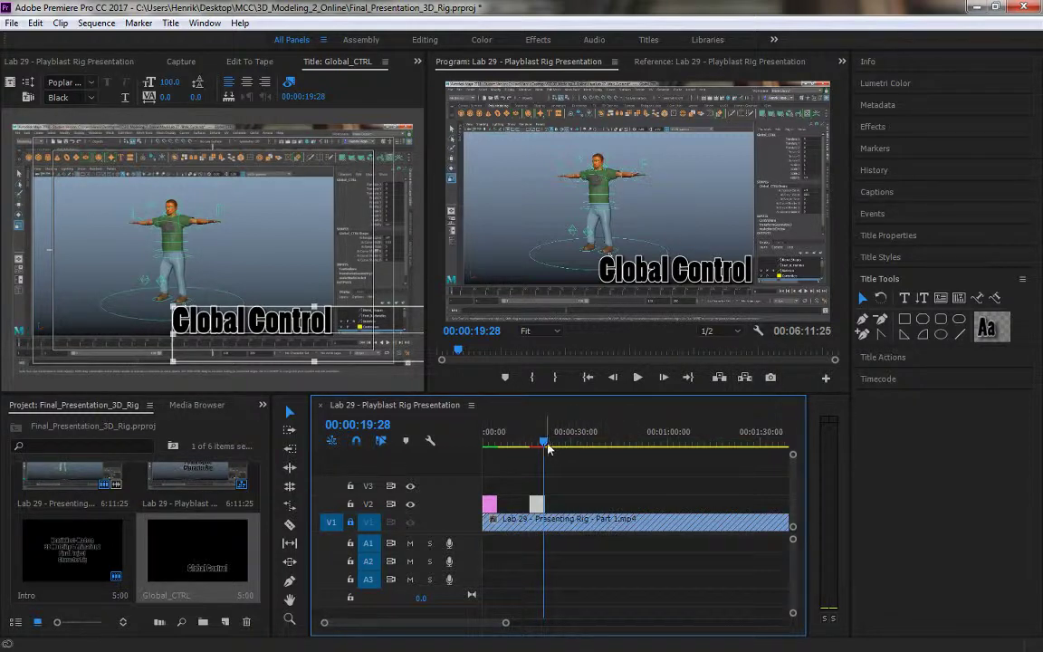
# Step: Create a default still title named L_Foot_CTRL with the playhead at 00:00:43:12, keeping the 1152 by 720 video settings
pyautogui.moveTo(548, 448); pyautogui.dragTo(637, 452)
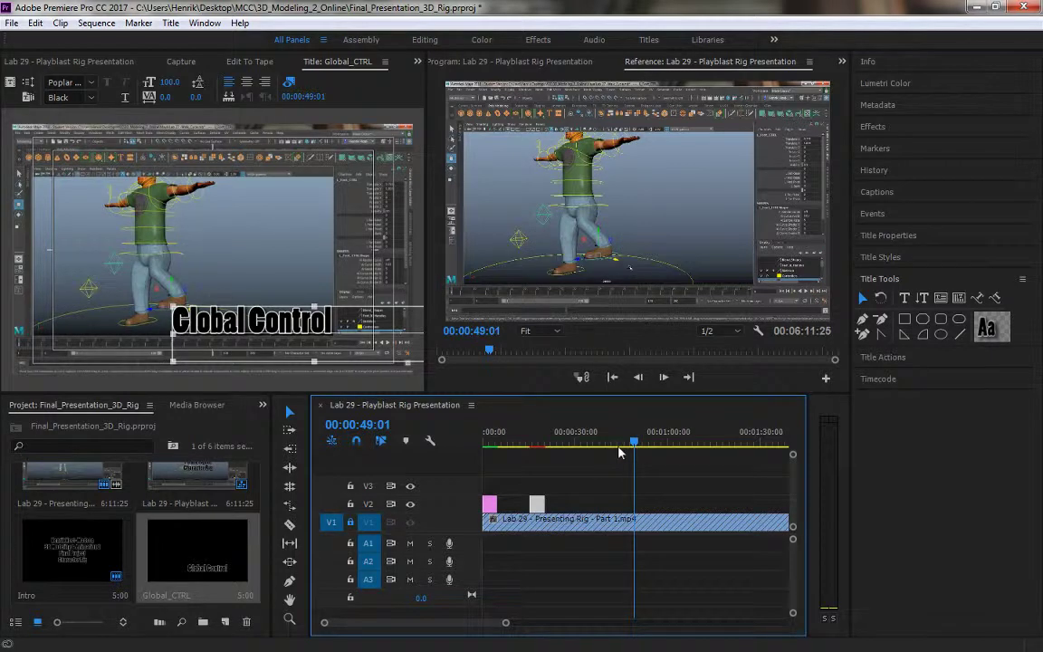
pyautogui.click(616, 448)
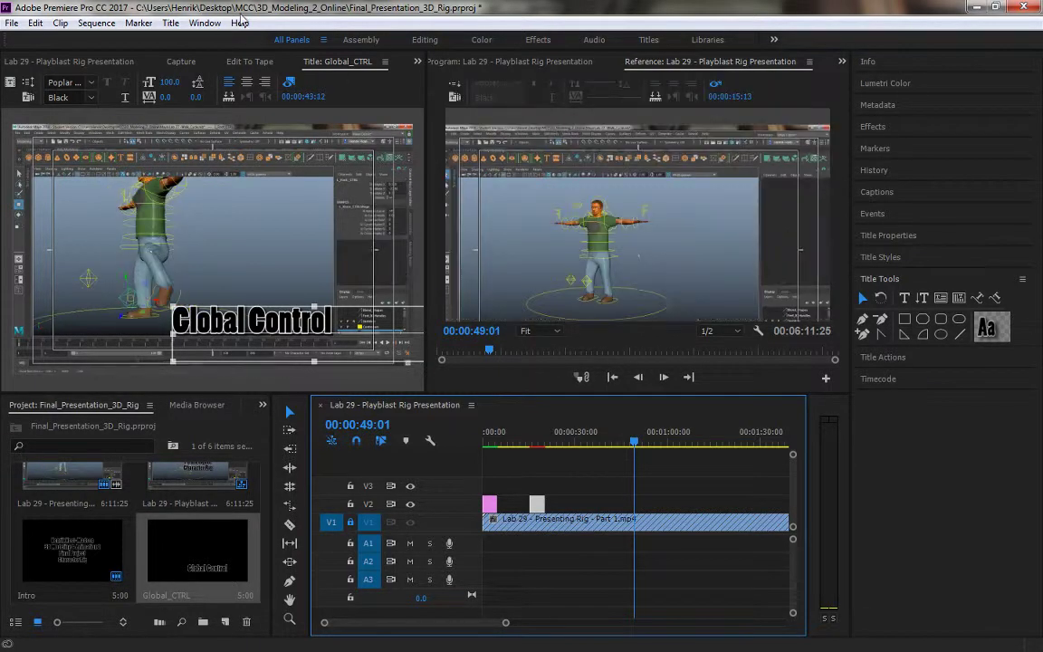
pyautogui.click(170, 25)
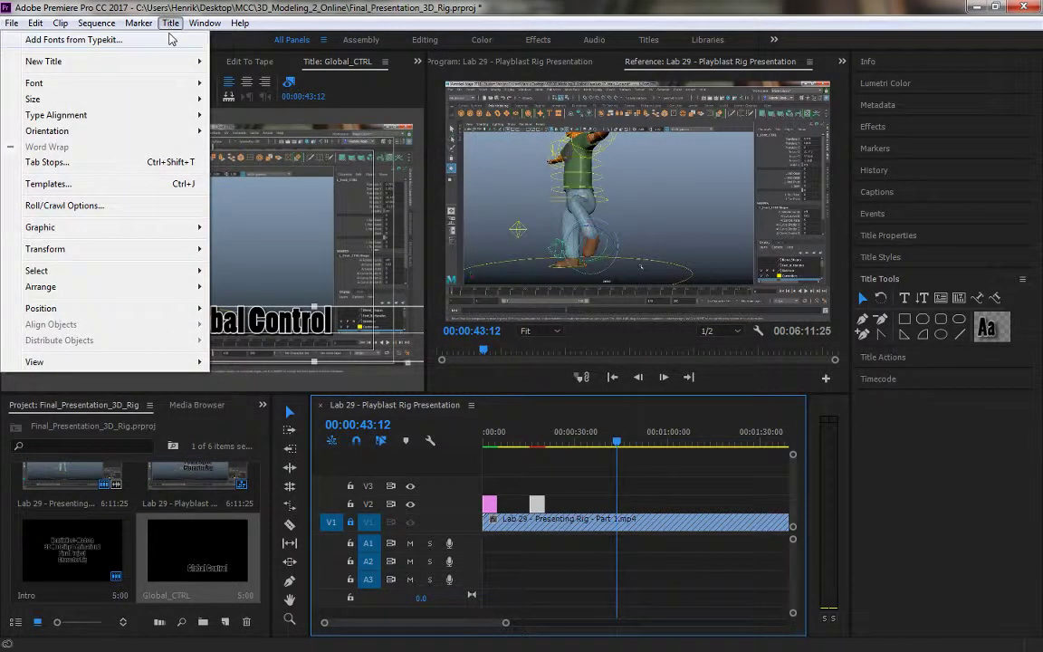
pyautogui.moveTo(150, 61)
pyautogui.click(256, 62)
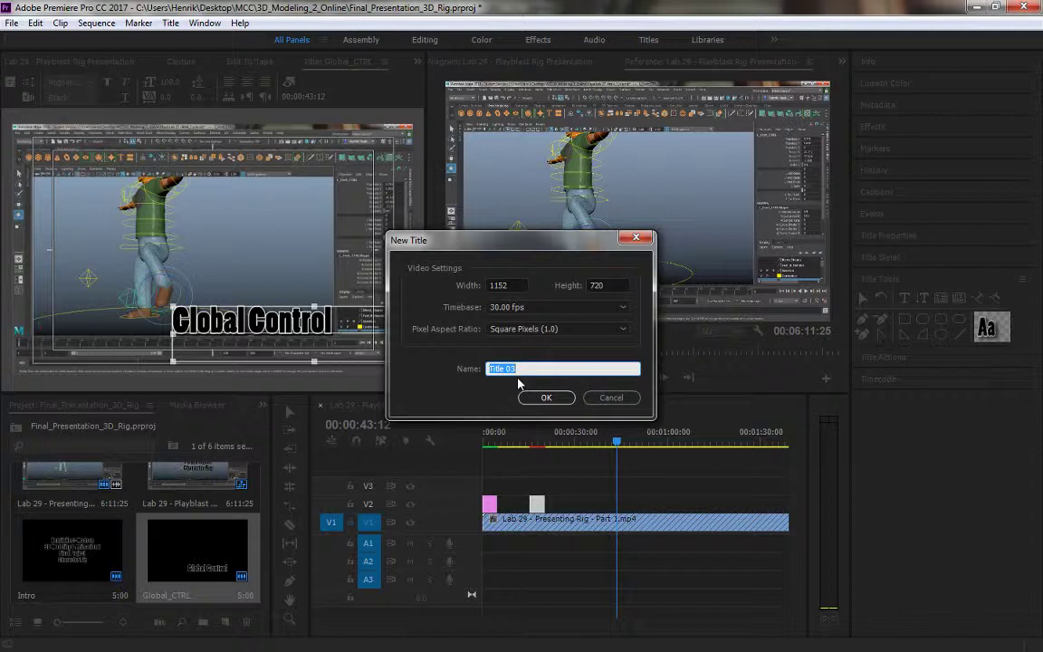
pyautogui.write('L')
pyautogui.write('_Foot C')
pyautogui.write('_CTRL')
pyautogui.press('Return')
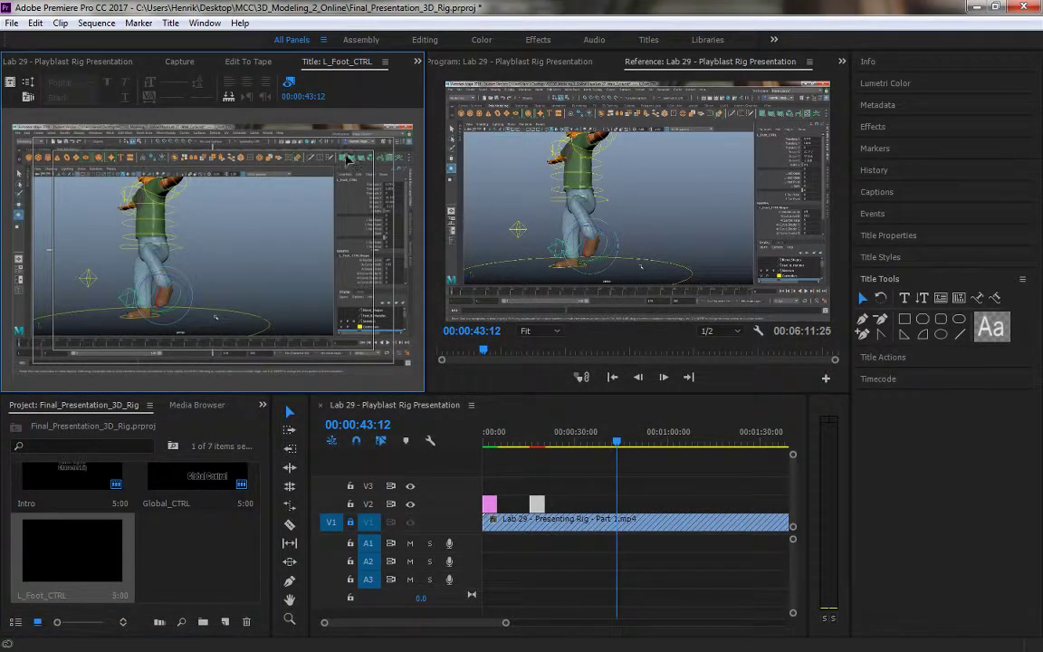
# Step: Add the text "Left Foot Control" to the L_Foot_CTRL title across the upper part of the frame
pyautogui.click(904, 298)
pyautogui.click(111, 206)
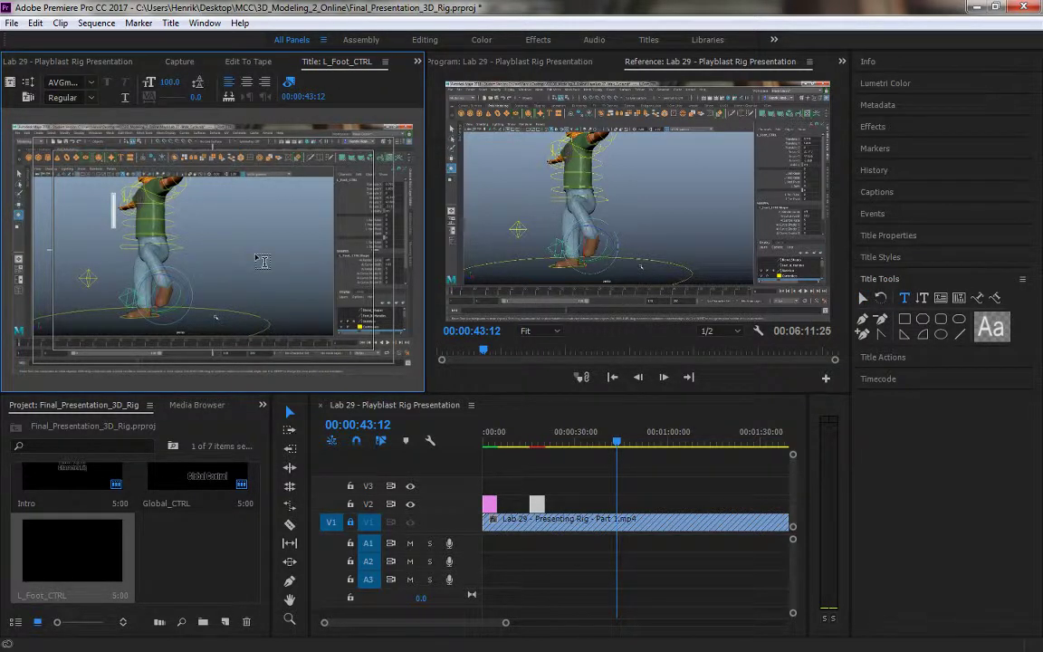
pyautogui.write('Left F')
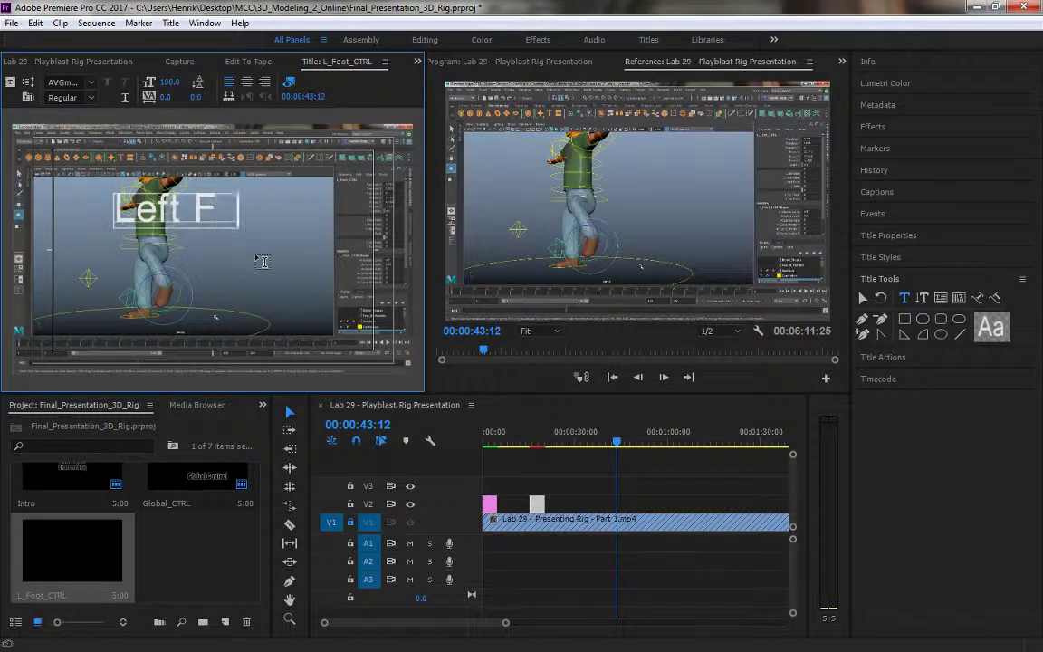
pyautogui.write('oot Control')
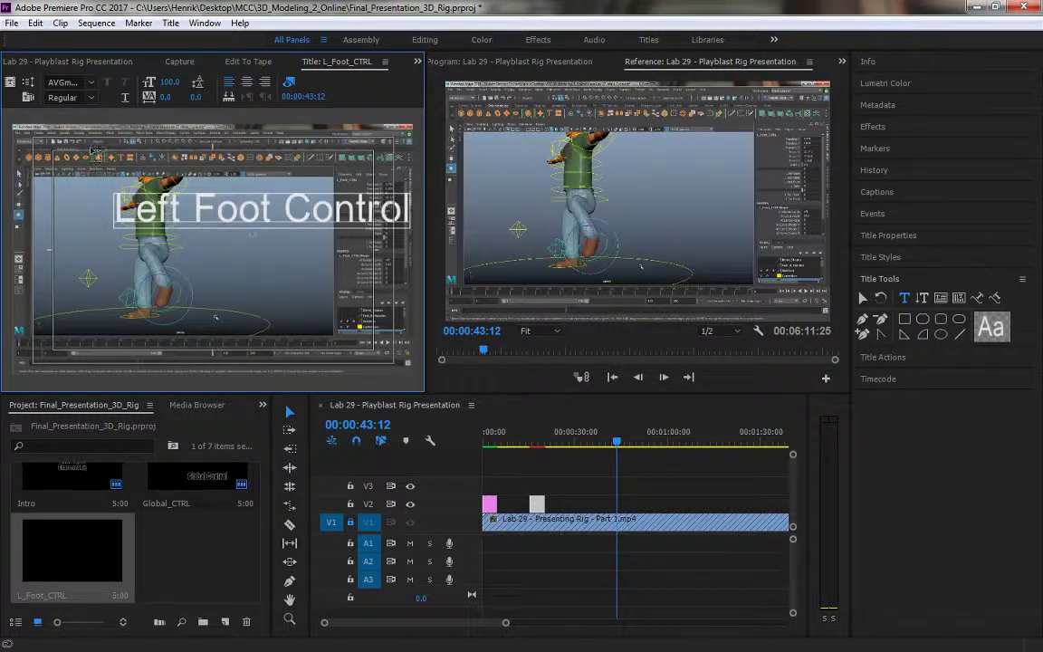
# Step: Apply the outlined Poplar Black title style to the "Left Foot Control" text
pyautogui.click(118, 210)
pyautogui.moveTo(116, 210); pyautogui.dragTo(448, 221)
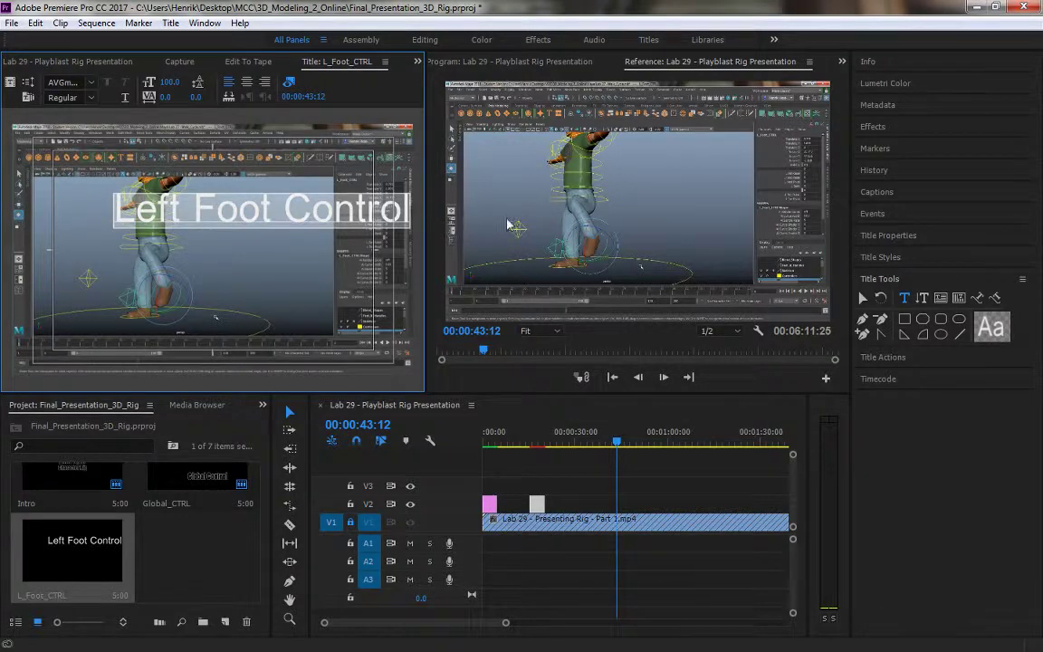
pyautogui.click(919, 257)
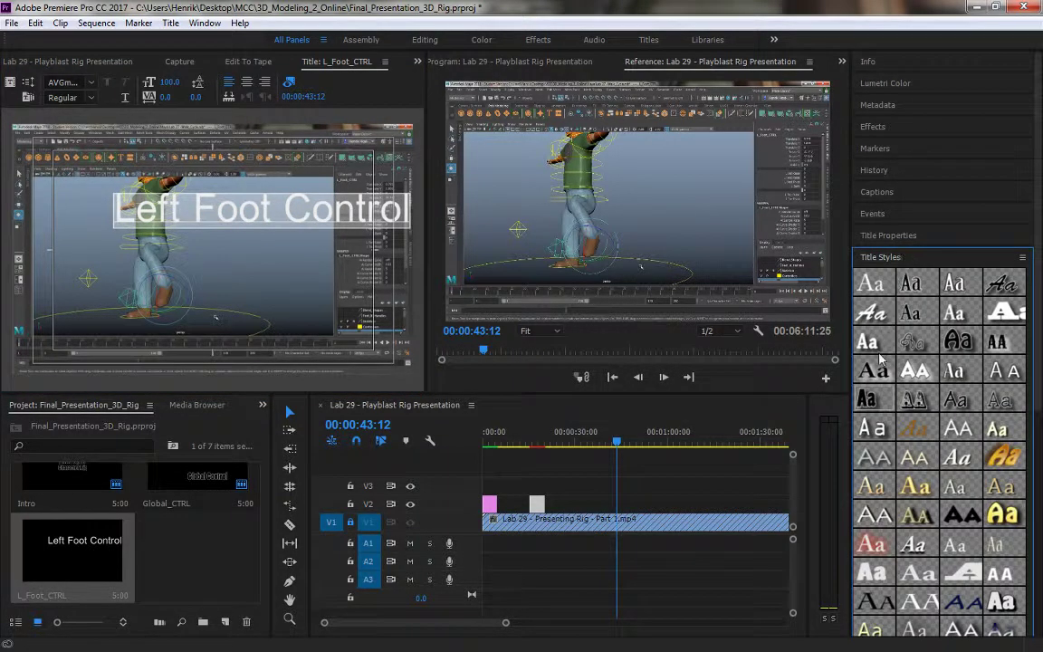
pyautogui.click(866, 398)
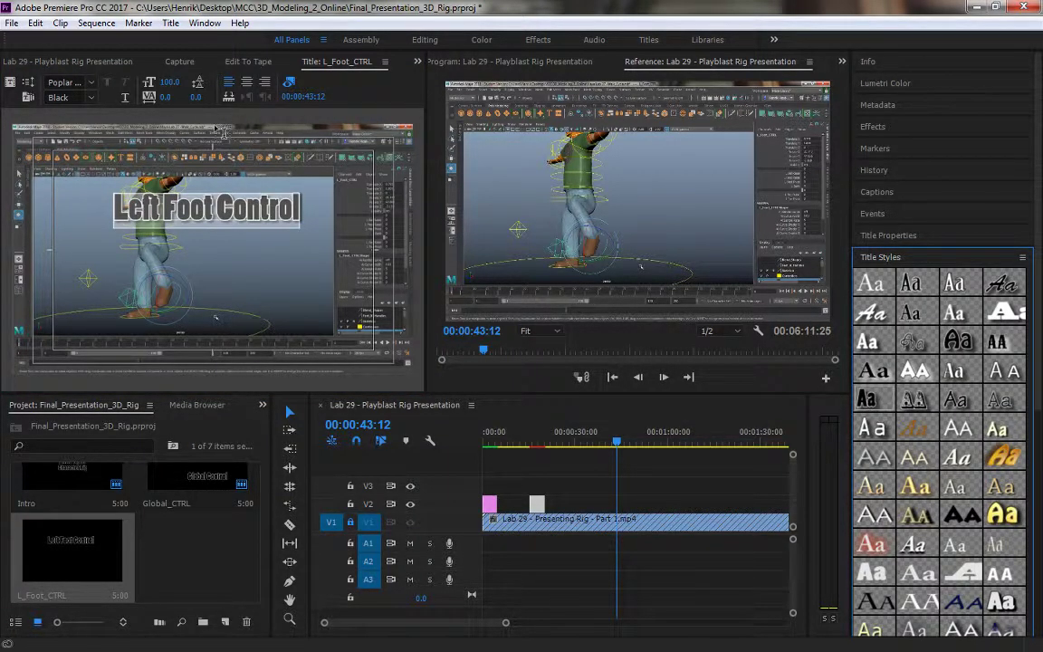
pyautogui.click(909, 257)
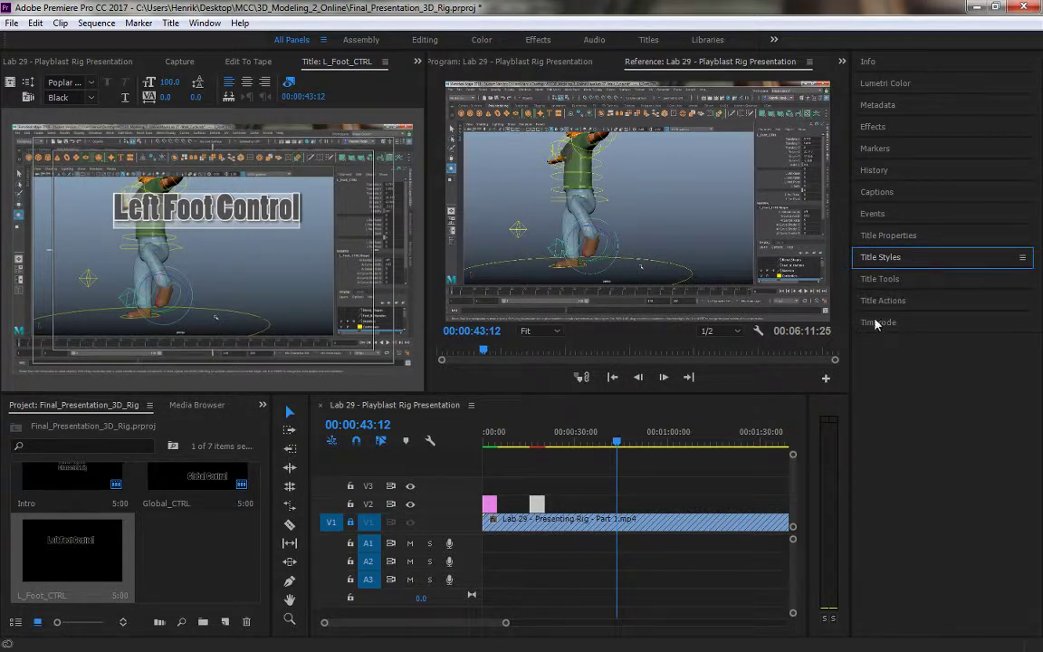
# Step: Move the "Left Foot Control" text to the lower right of the title frame and scale it down to font size 77
pyautogui.click(883, 279)
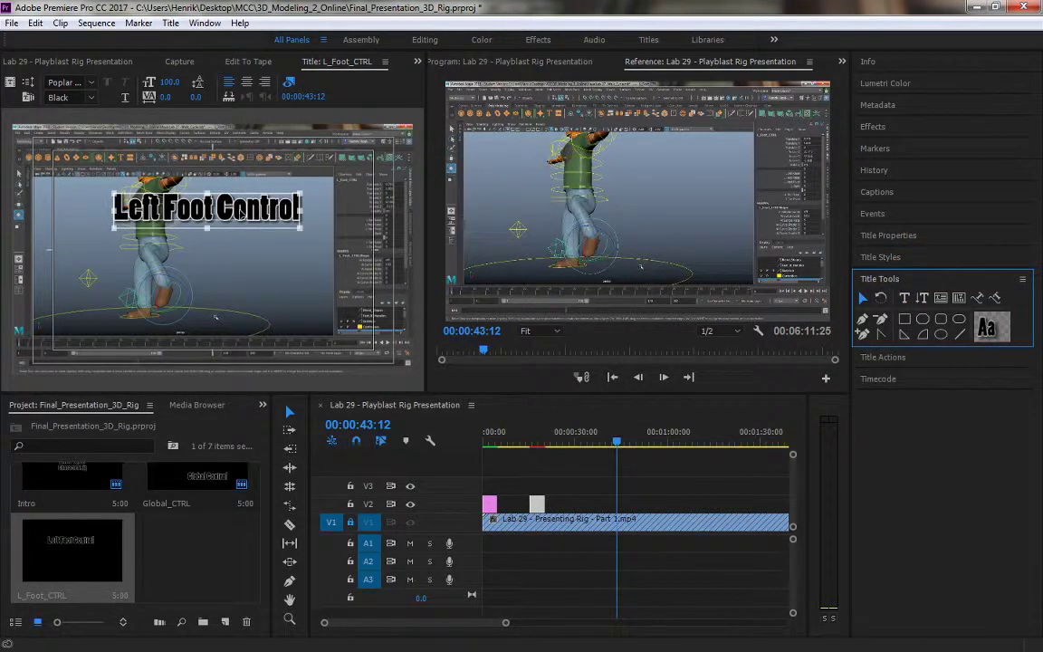
pyautogui.click(253, 290)
pyautogui.moveTo(254, 290); pyautogui.dragTo(274, 331)
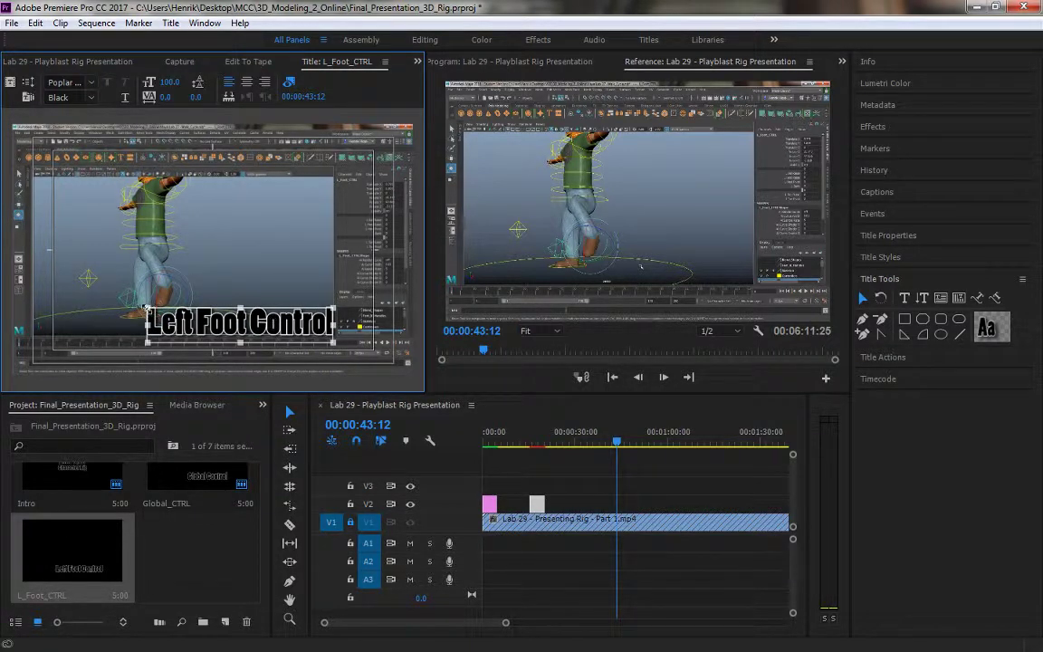
pyautogui.moveTo(147, 308); pyautogui.dragTo(188, 315)
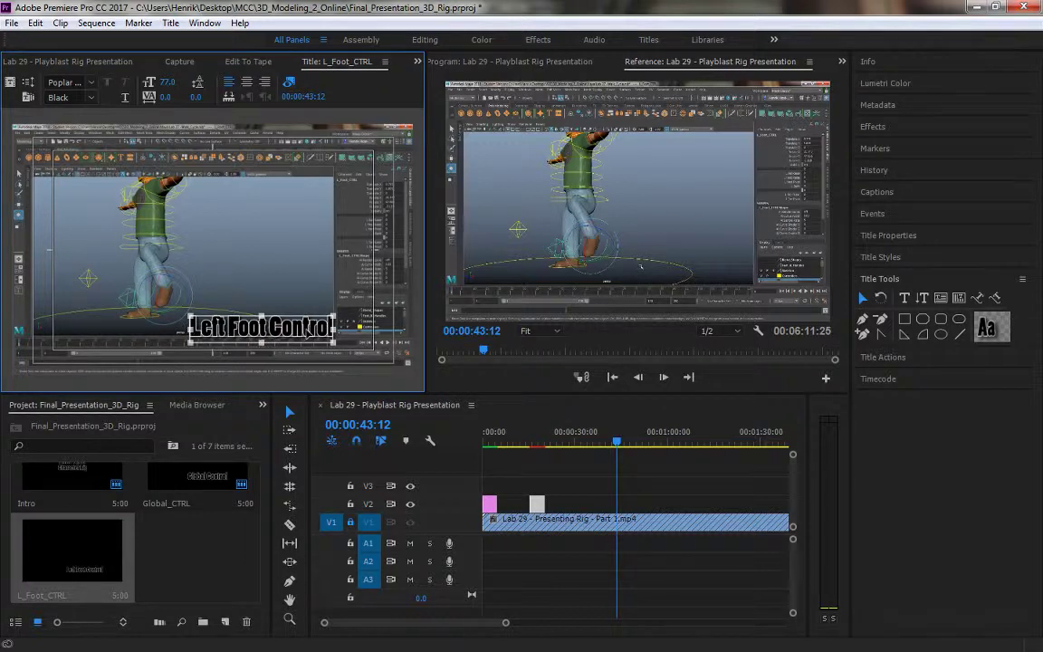
pyautogui.moveTo(306, 331); pyautogui.dragTo(310, 327)
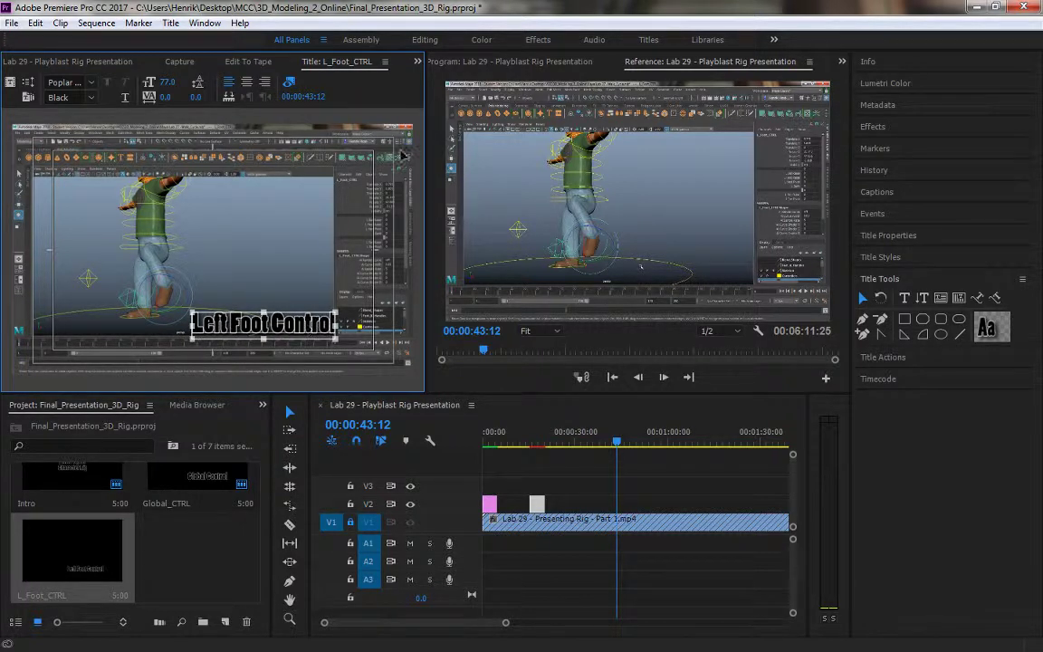
pyautogui.click(270, 209)
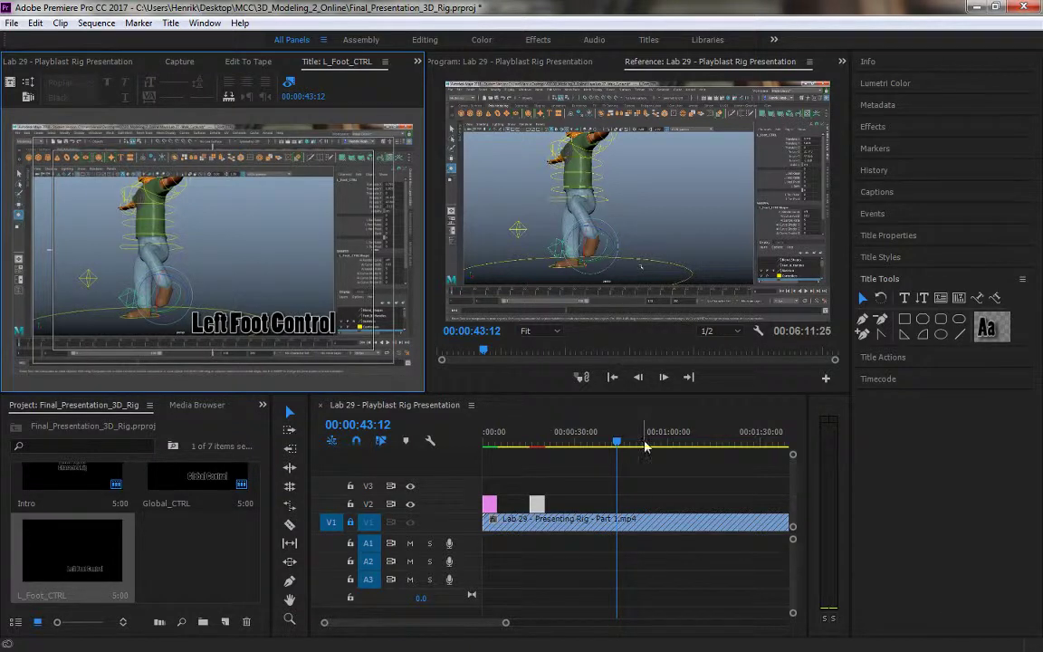
# Step: Render and play the sequence previews, and place the L_Foot_CTRL title on V2 starting at 00:00:34:00
pyautogui.click(585, 434)
pyautogui.press('Return')
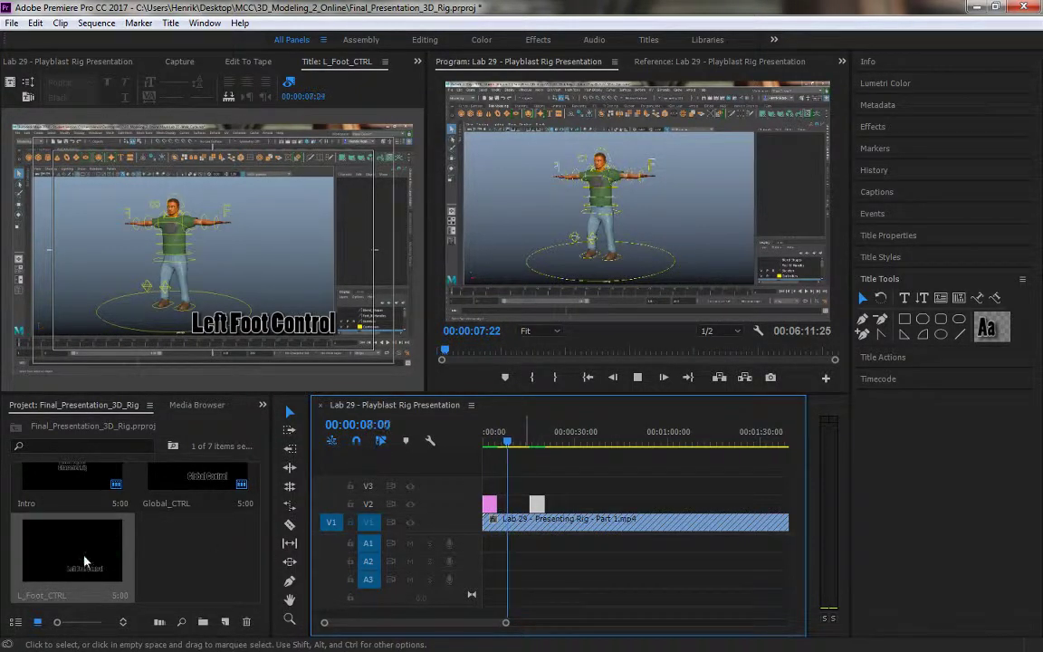
pyautogui.click(615, 441)
pyautogui.moveTo(616, 441); pyautogui.dragTo(609, 442)
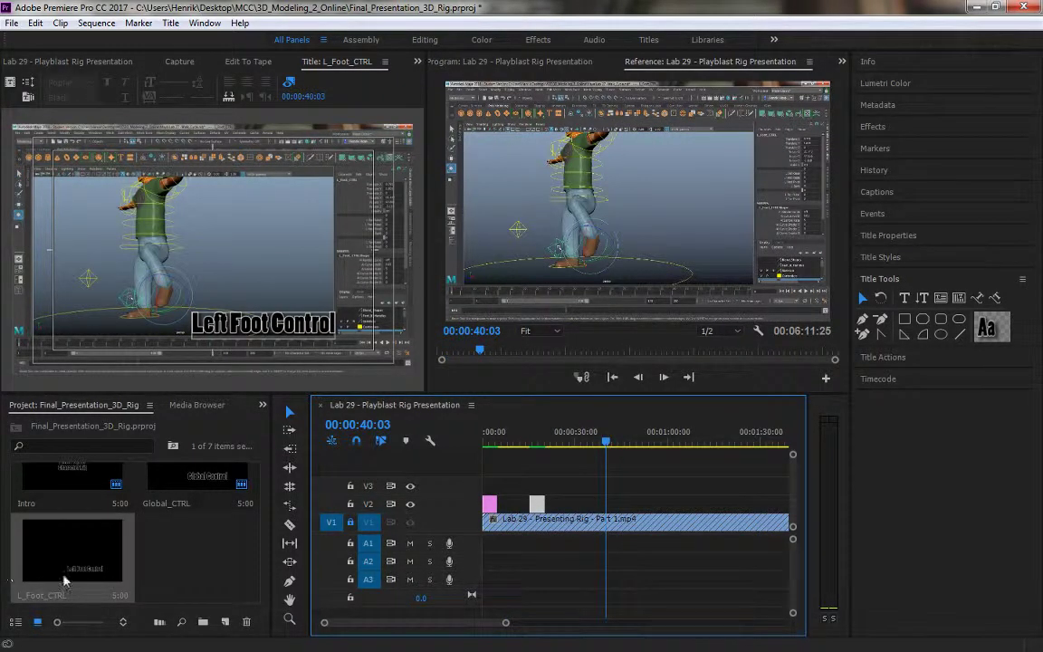
pyautogui.click(588, 441)
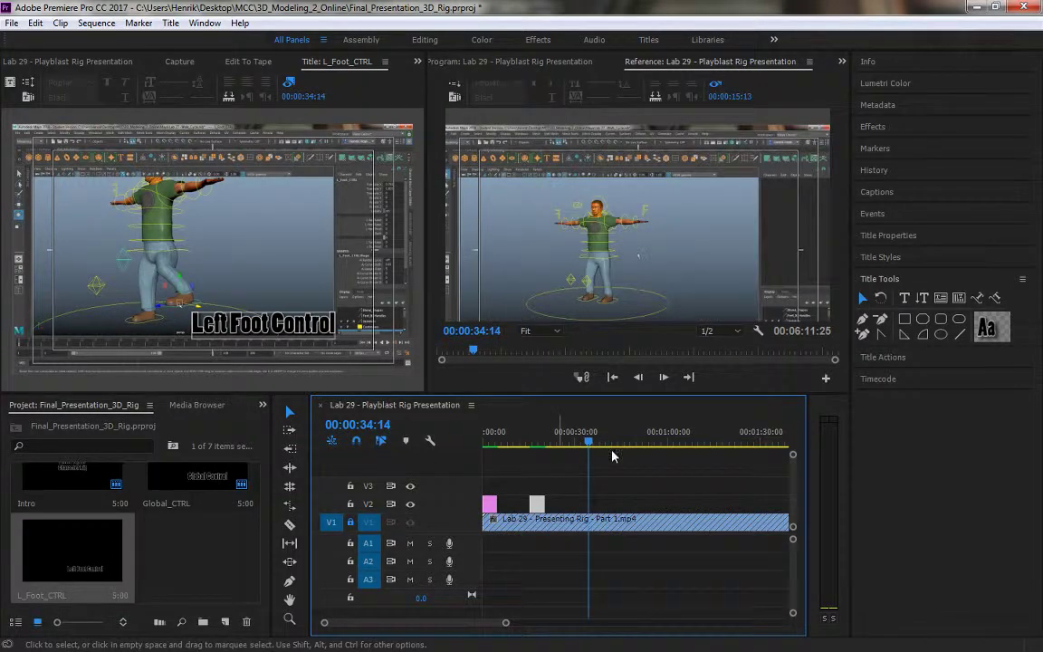
pyautogui.click(599, 444)
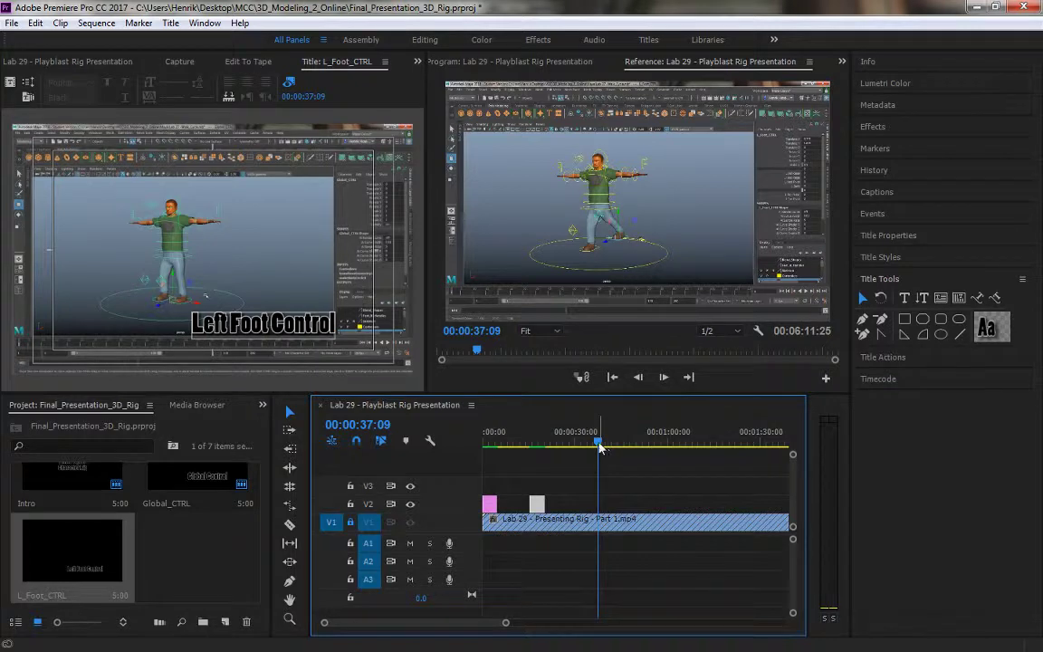
pyautogui.click(587, 443)
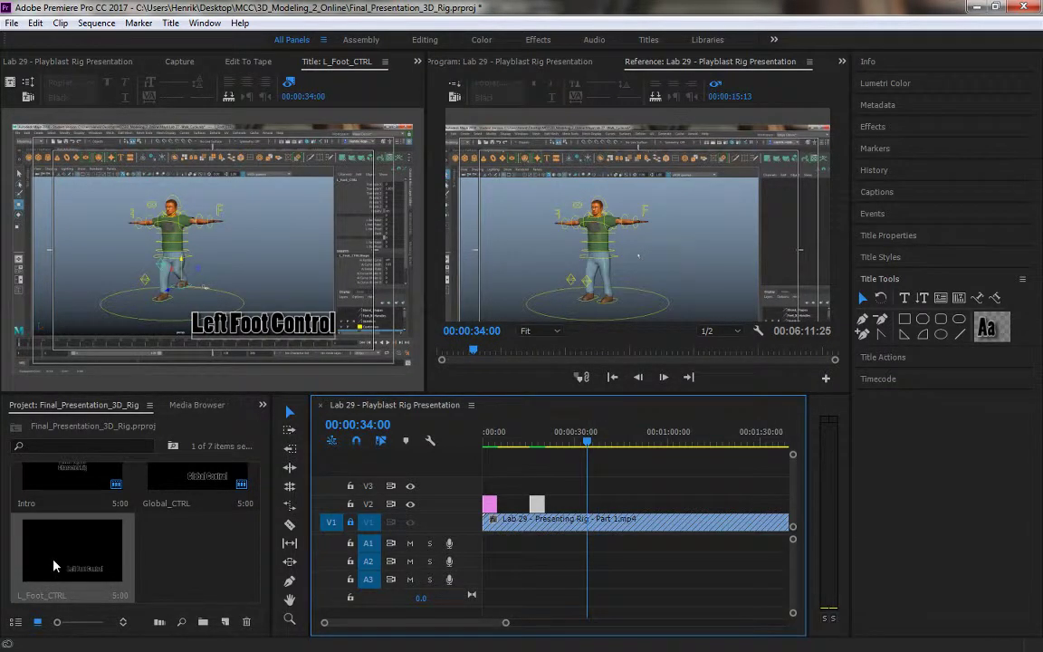
pyautogui.moveTo(52, 566); pyautogui.dragTo(595, 507)
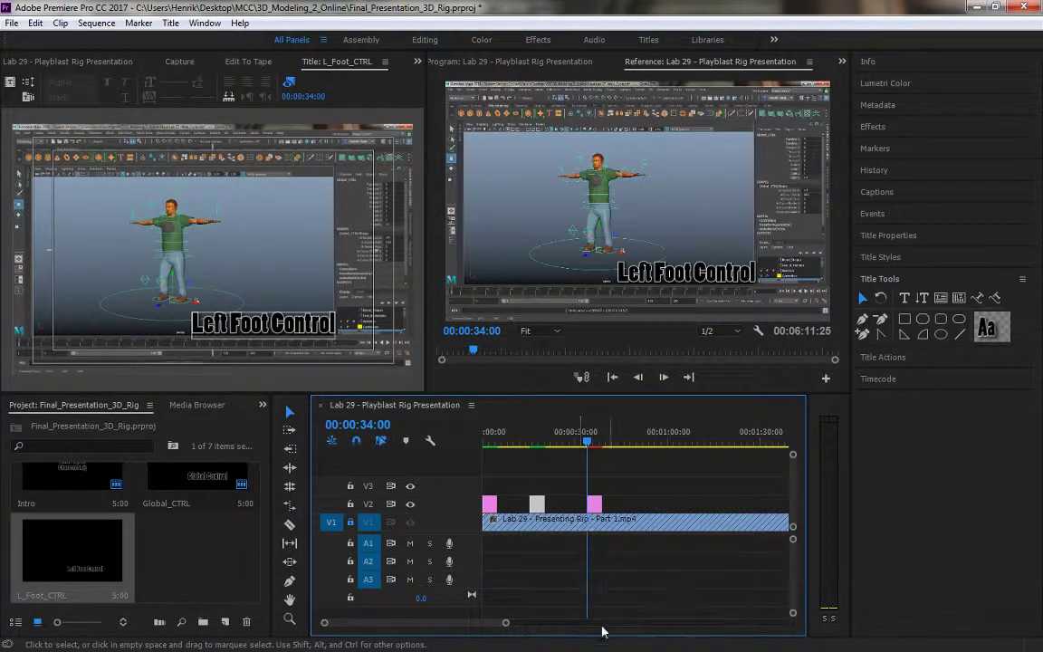
# Step: Unlock video track V1 so that the Lab 29 recording can be edited
pyautogui.moveTo(506, 623); pyautogui.dragTo(601, 631)
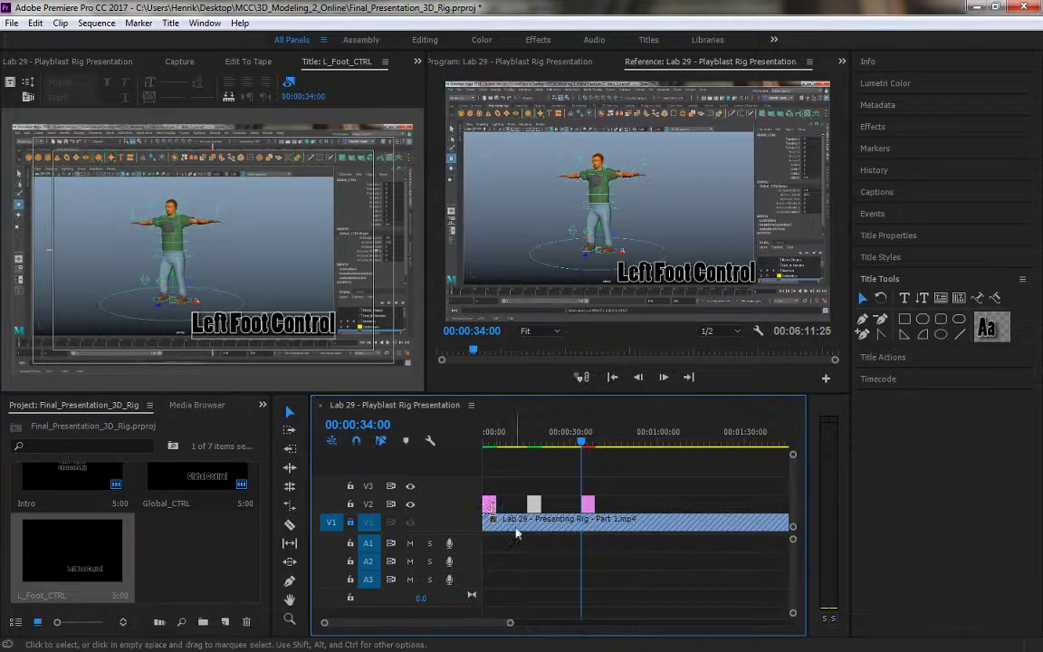
pyautogui.click(350, 521)
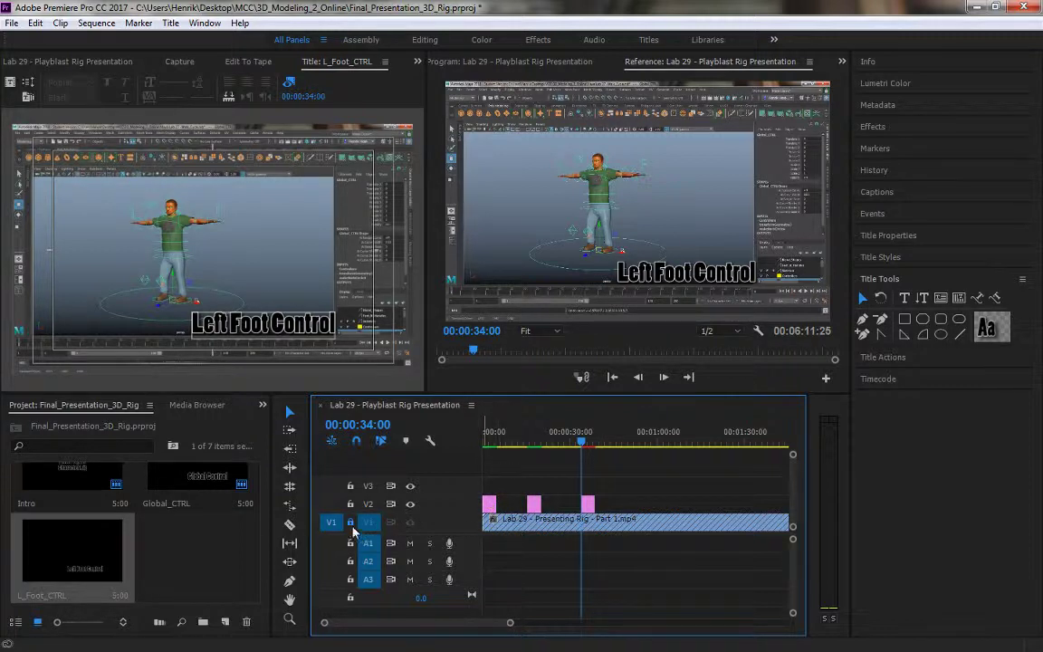
pyautogui.click(494, 522)
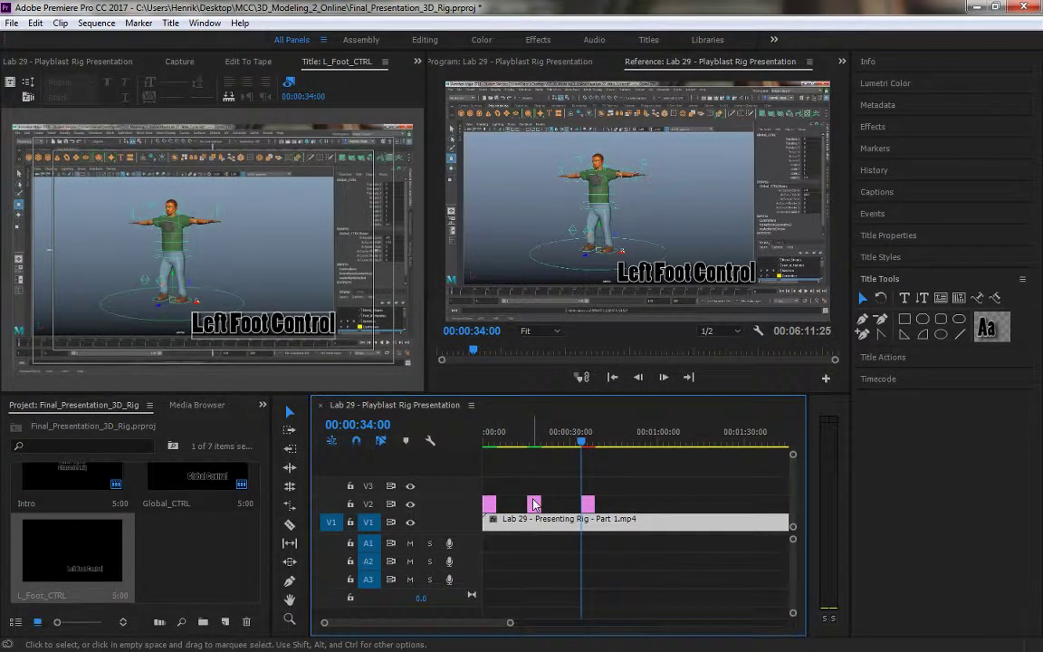
pyautogui.click(588, 507)
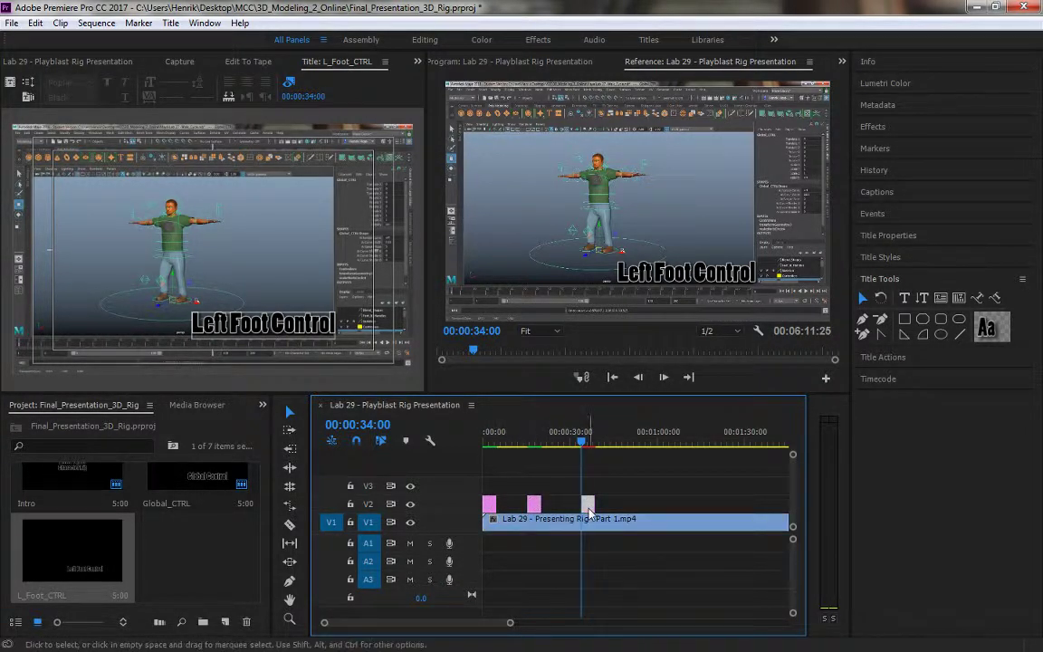
# Step: Set the speed of the Lab 29 - Presenting Rig - Part 1.mp4 clip on V1 to 600%
pyautogui.click(562, 525)
pyautogui.rightClick(561, 527)
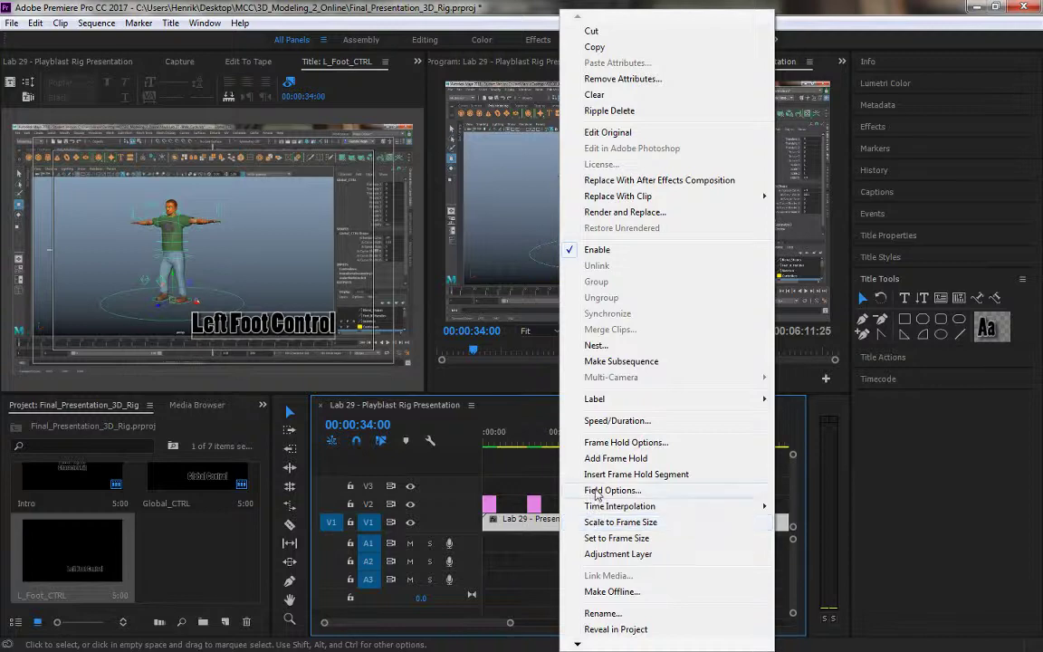
pyautogui.moveTo(605, 402)
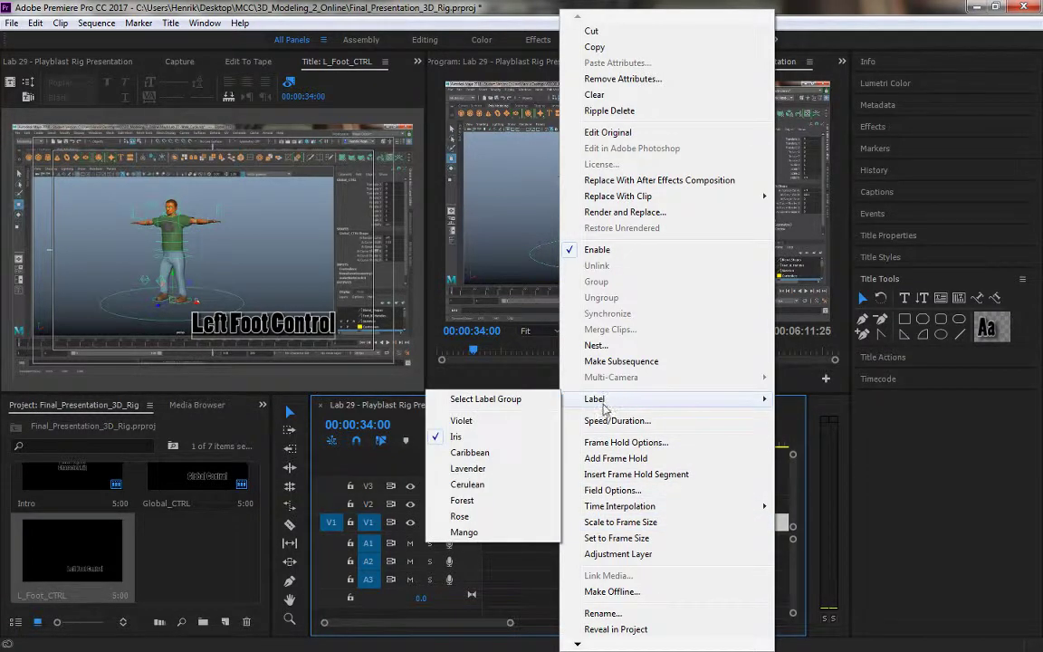
pyautogui.click(602, 419)
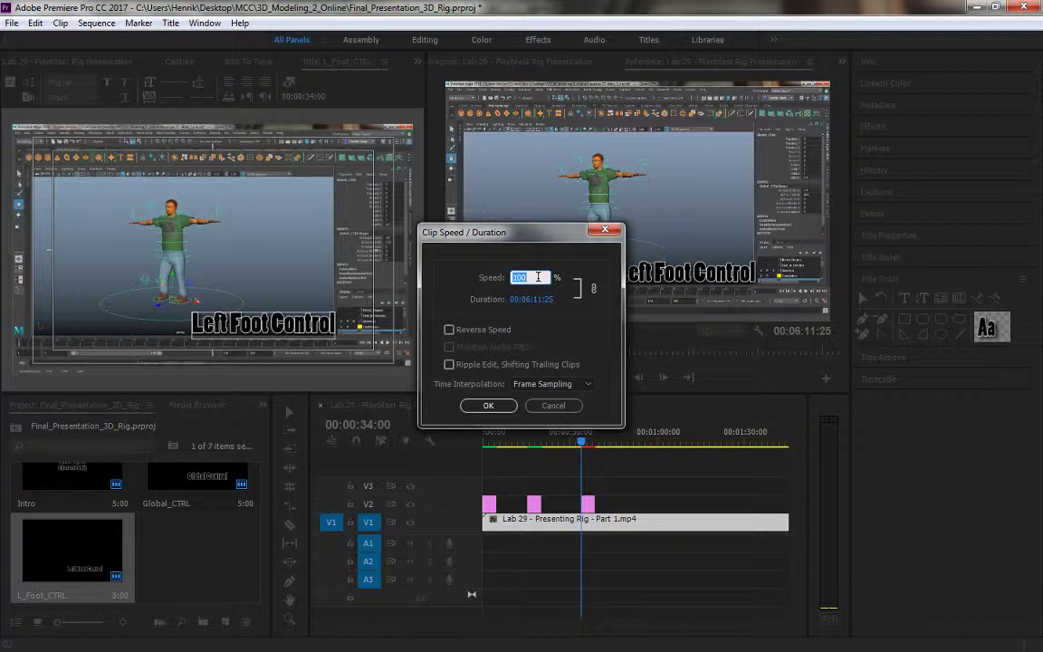
pyautogui.write('400')
pyautogui.press('BackSpace')
pyautogui.press('BackSpace')
pyautogui.write('500')
pyautogui.press('BackSpace')
pyautogui.press('BackSpace')
pyautogui.write('600')
pyautogui.click(488, 405)
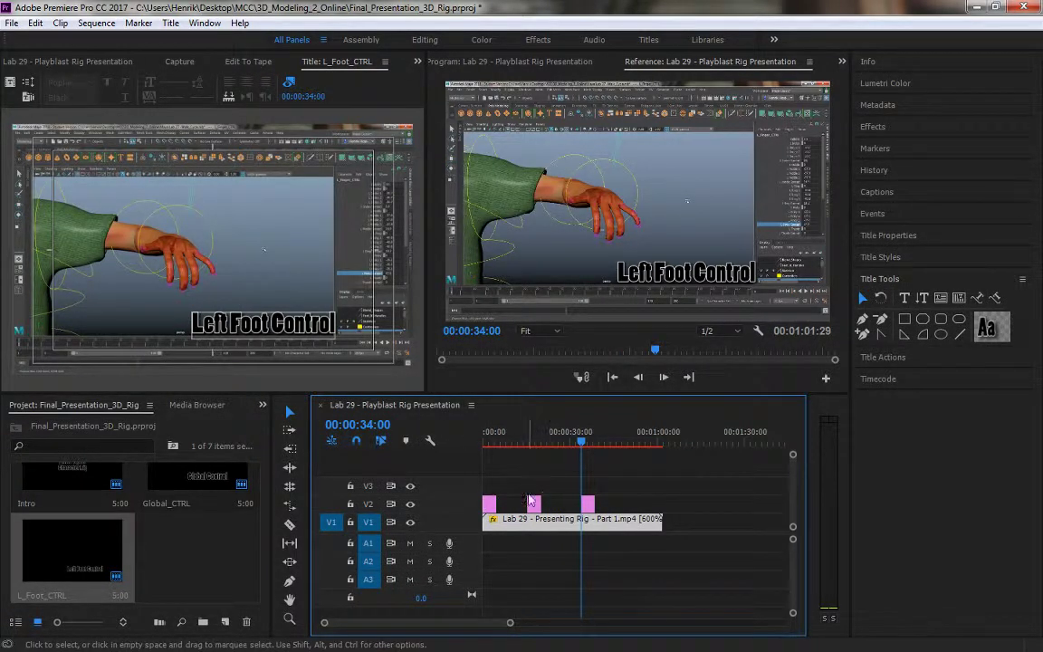
# Step: Set the speed of the Lab 29 - Presenting Rig - Part 1.mp4 clip on V1 to 5000%
pyautogui.click(488, 503)
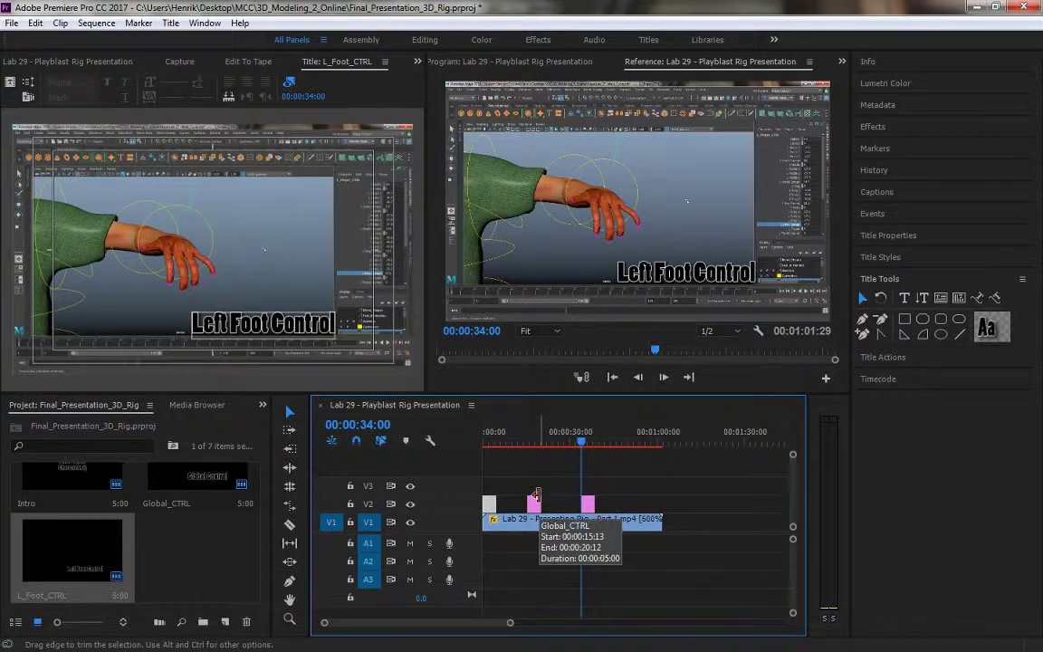
pyautogui.hotkey('ctrl', 's')
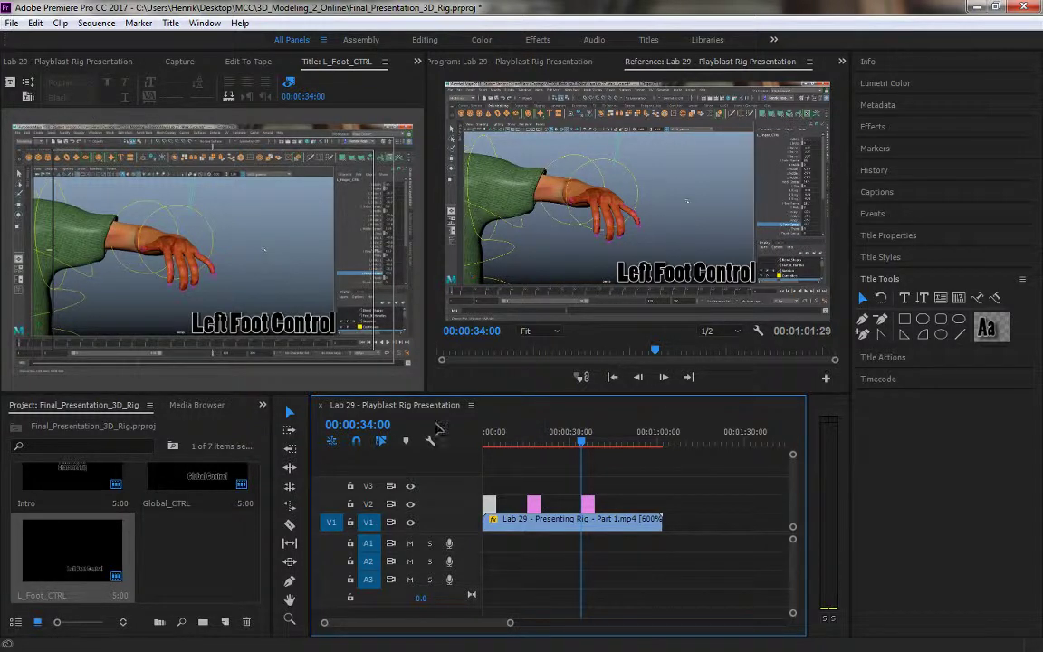
pyautogui.rightClick(558, 519)
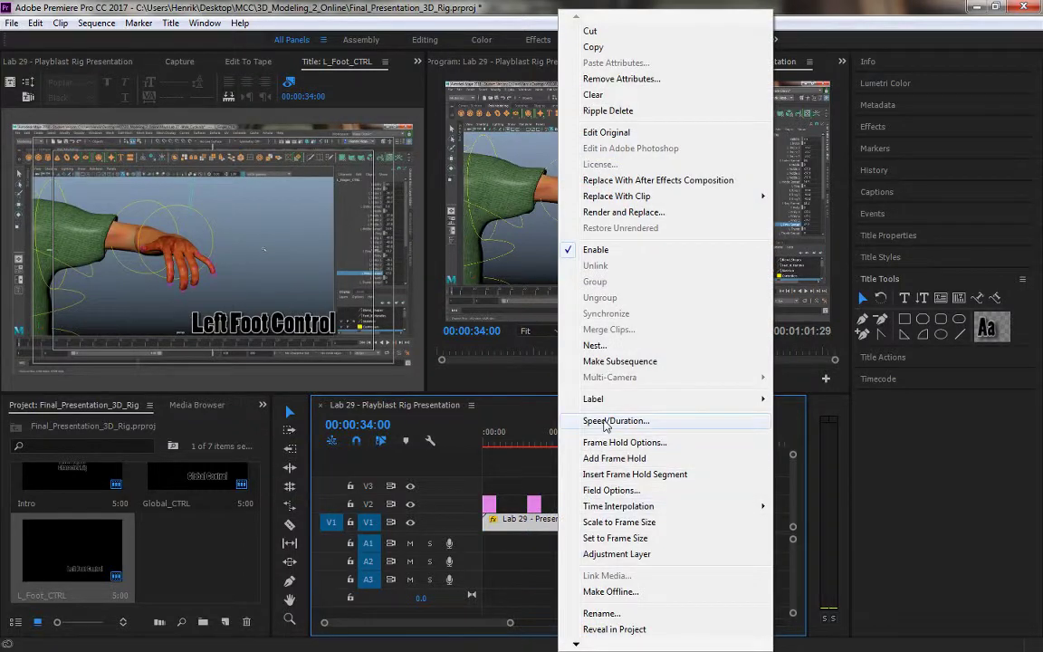
pyautogui.click(606, 426)
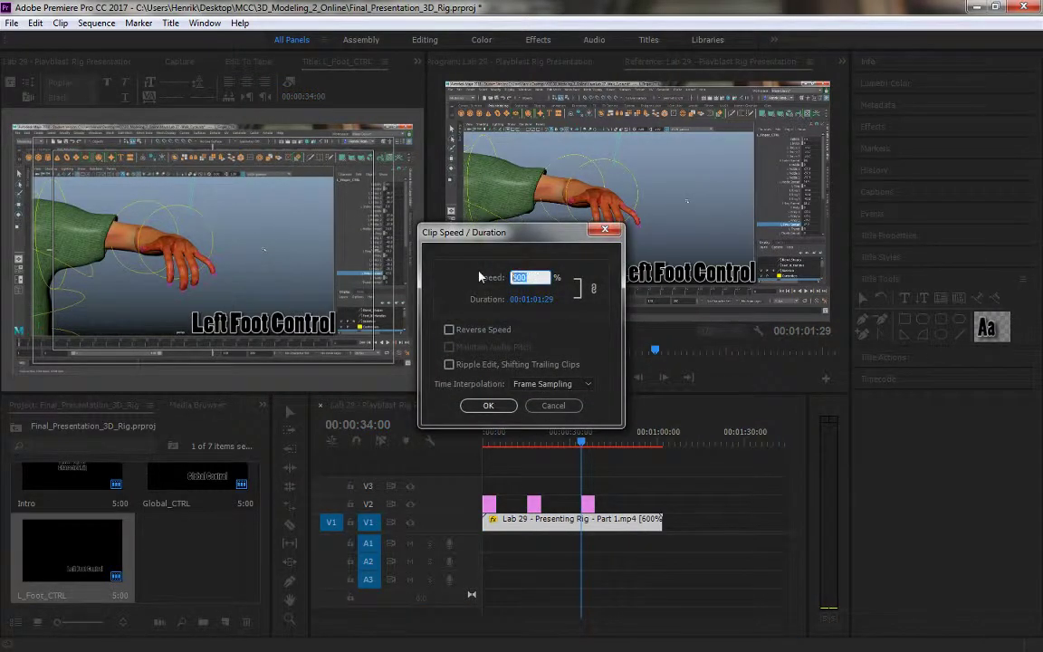
pyautogui.write('1000')
pyautogui.press('BackSpace')
pyautogui.press('BackSpace')
pyautogui.press('BackSpace')
pyautogui.write('5000')
pyautogui.click(489, 407)
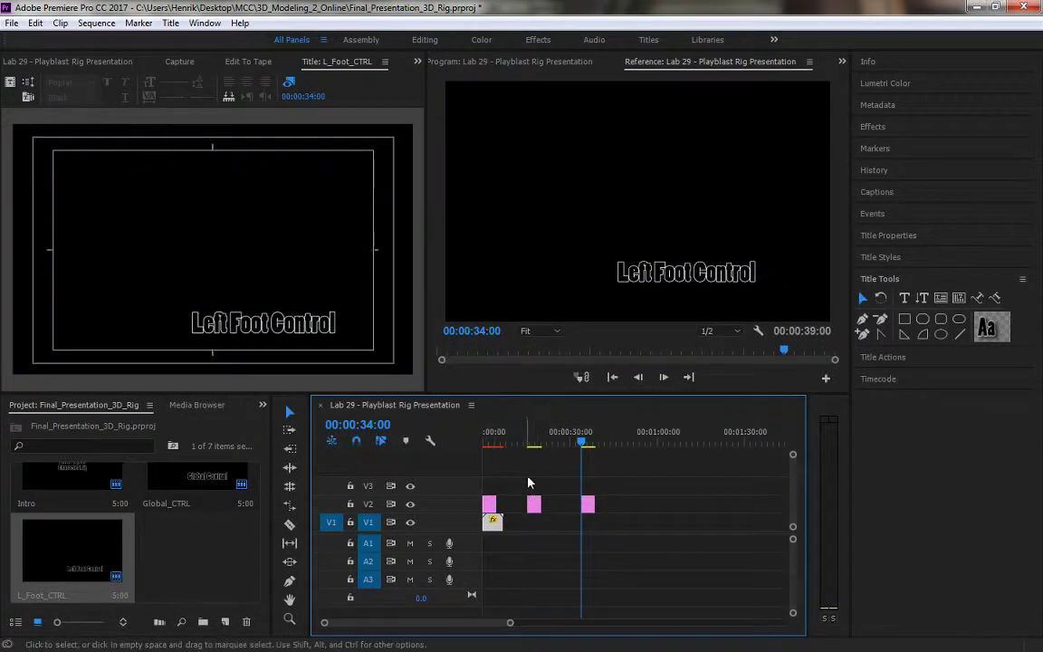
# Step: Delete the Global_CTRL and L_Foot_CTRL title clips from V2 and check the intro title at 00:00:02:00
pyautogui.moveTo(526, 480); pyautogui.dragTo(670, 554)
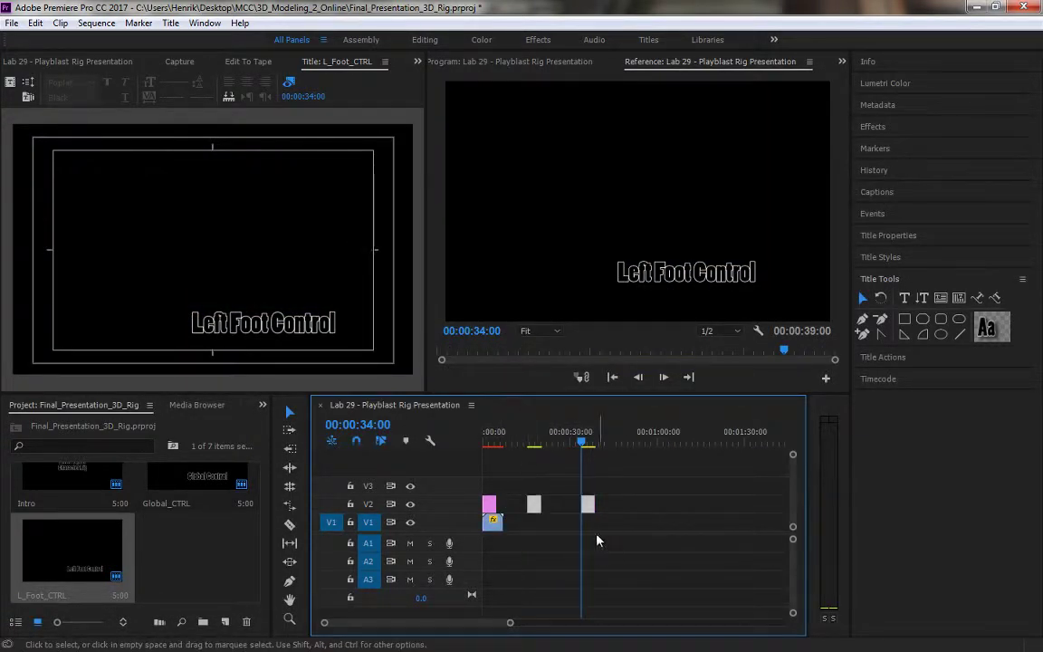
pyautogui.press('Delete')
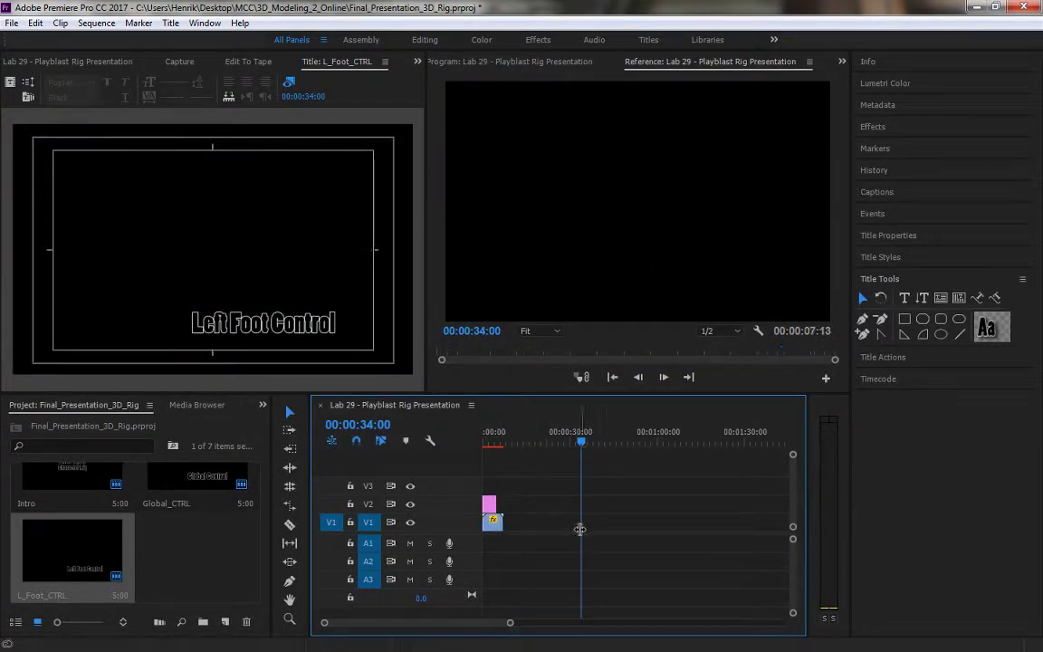
pyautogui.click(491, 441)
pyautogui.click(490, 441)
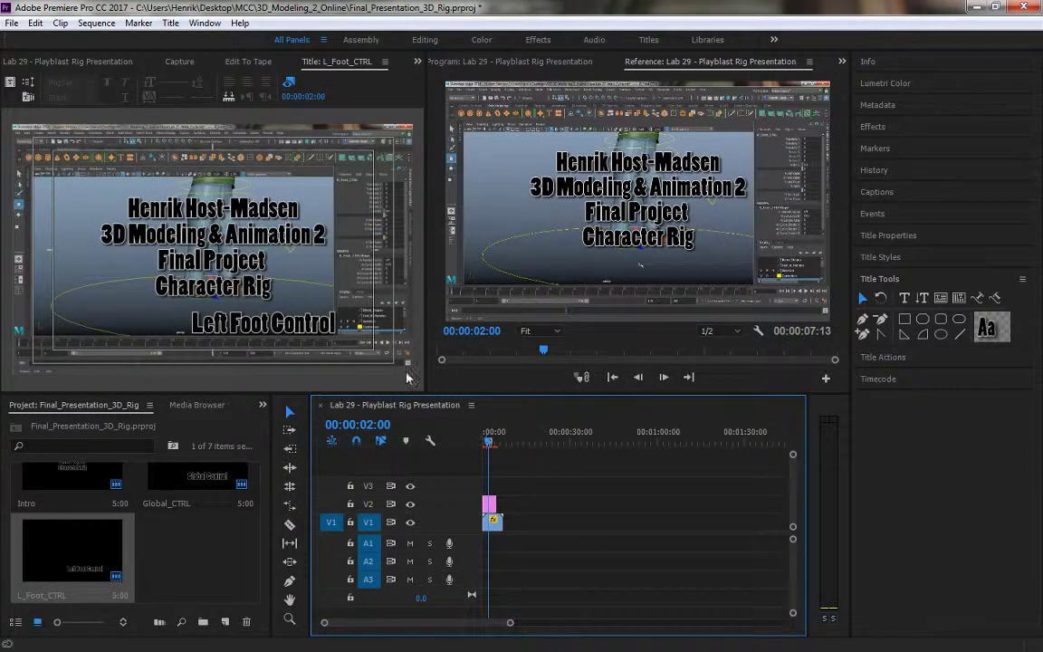
# Step: Open the media export settings for the sequence and set the output folder to MCC > 3D_Modeling_2_Online
pyautogui.click(13, 23)
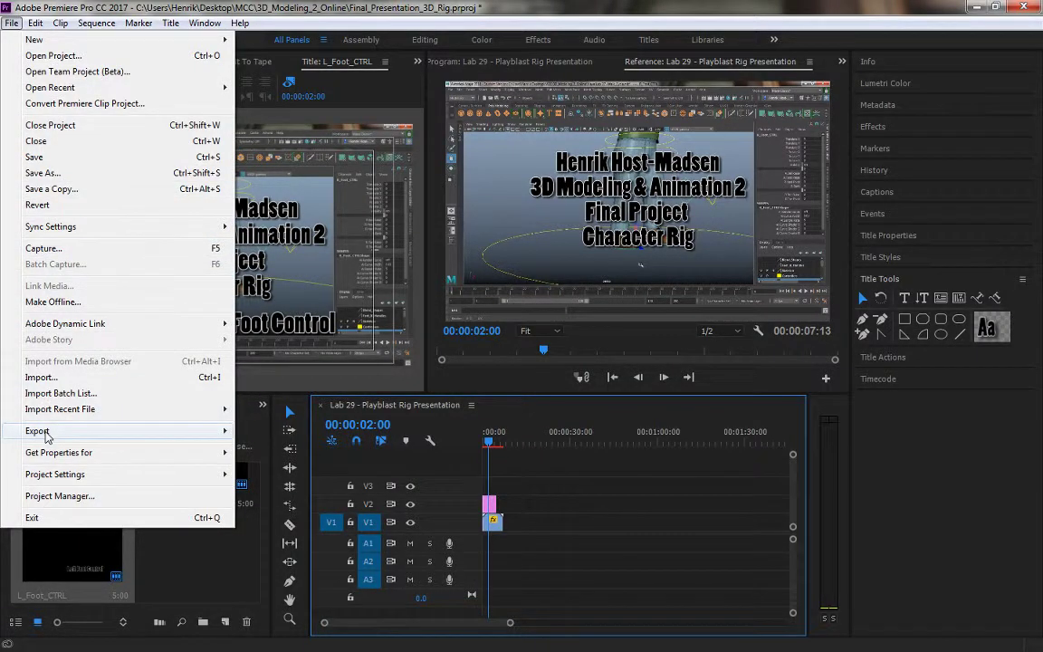
pyautogui.moveTo(47, 438)
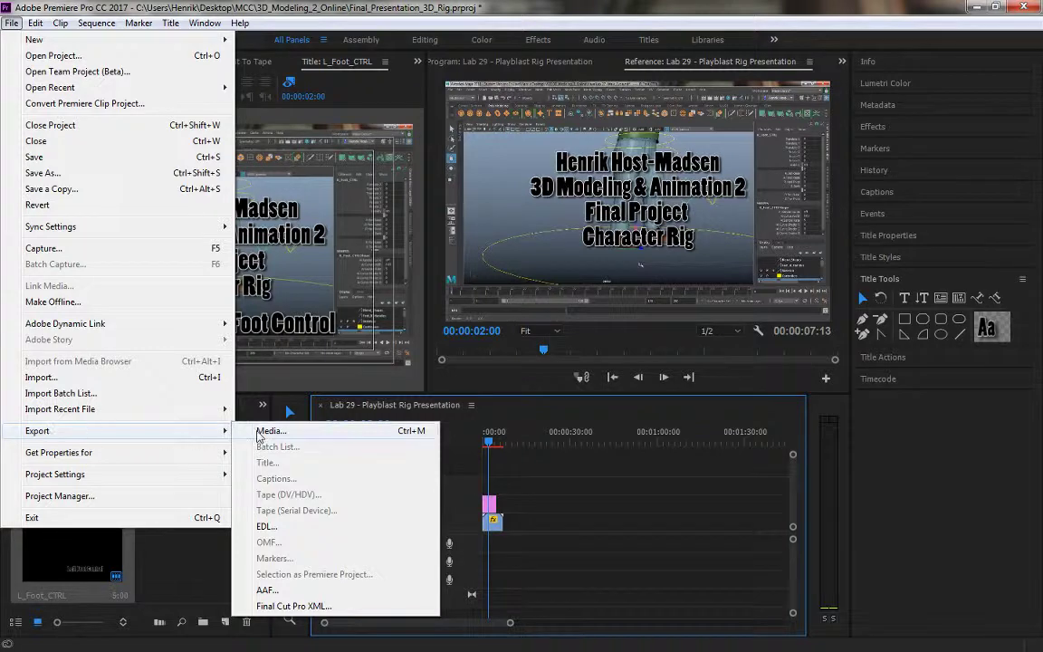
pyautogui.click(240, 432)
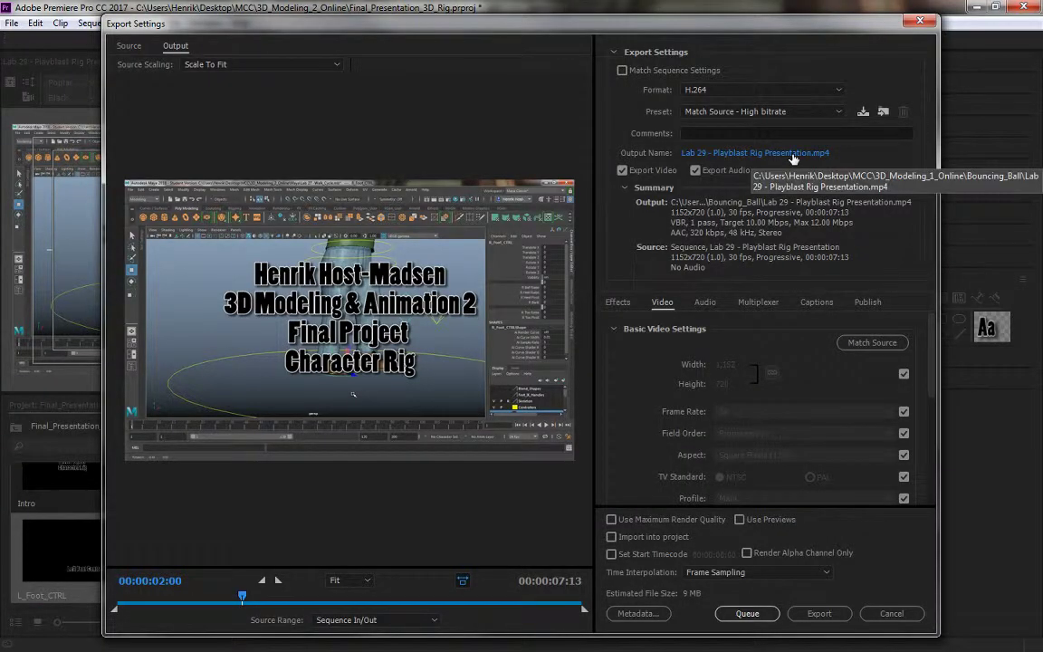
pyautogui.click(792, 152)
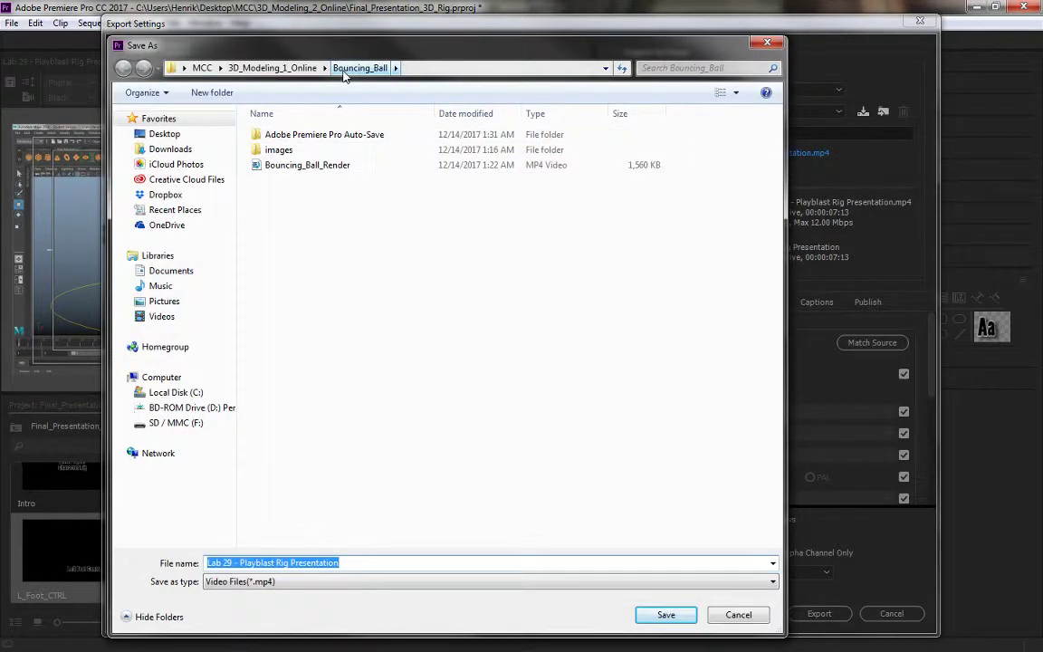
pyautogui.press('Return')
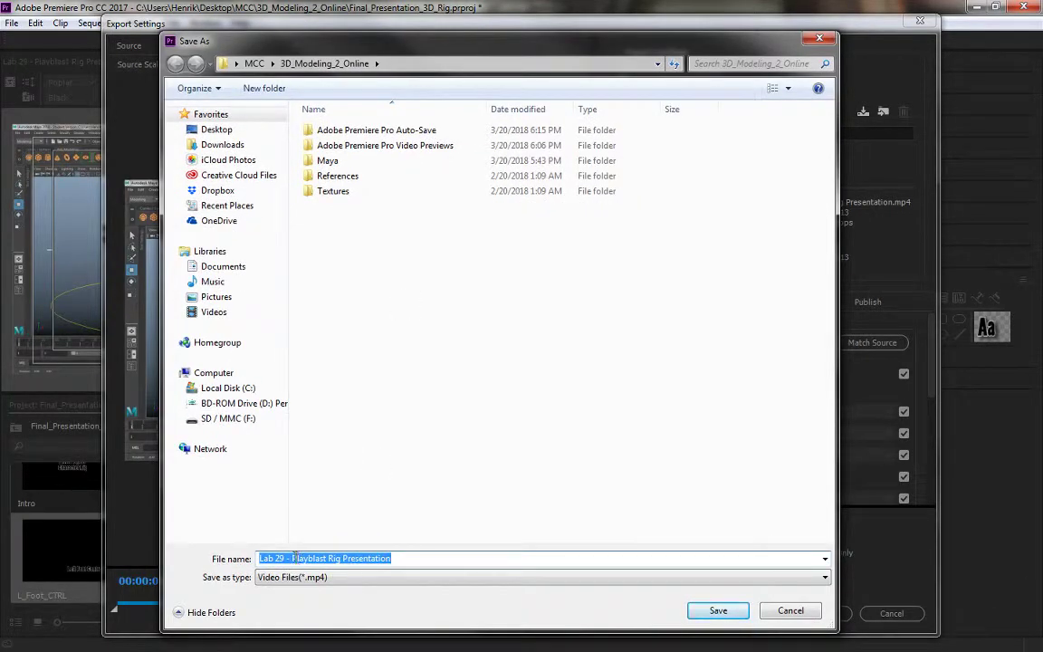
# Step: Name the output file Final_Example_Playblast Rig Presentation and save it as an MP4 video file
pyautogui.moveTo(294, 560); pyautogui.dragTo(190, 559)
pyautogui.write('Final_Example')
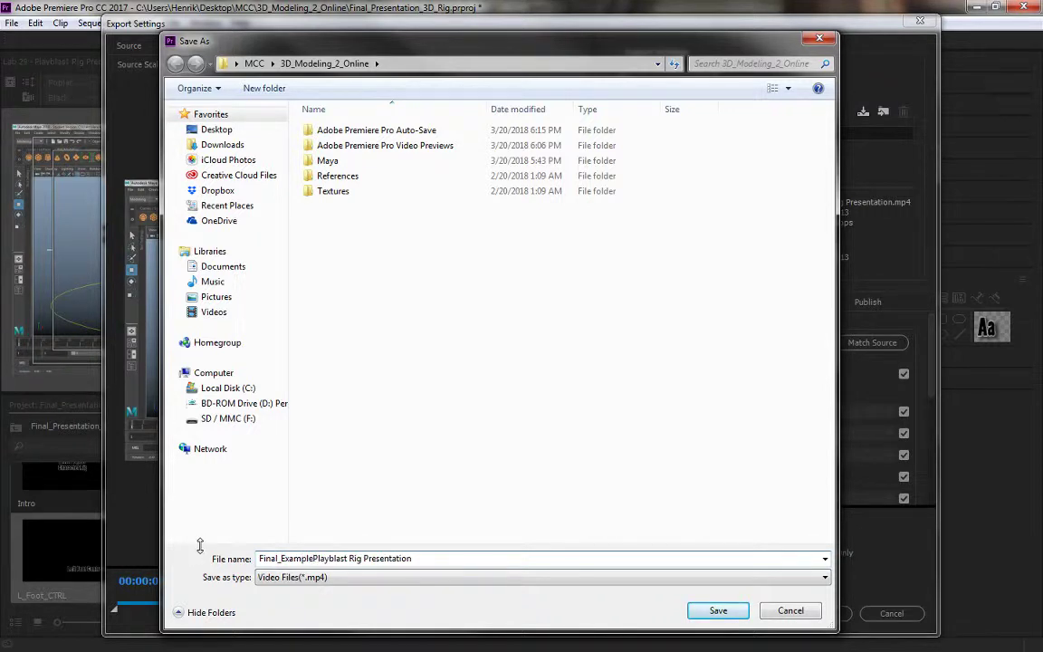
pyautogui.write('_')
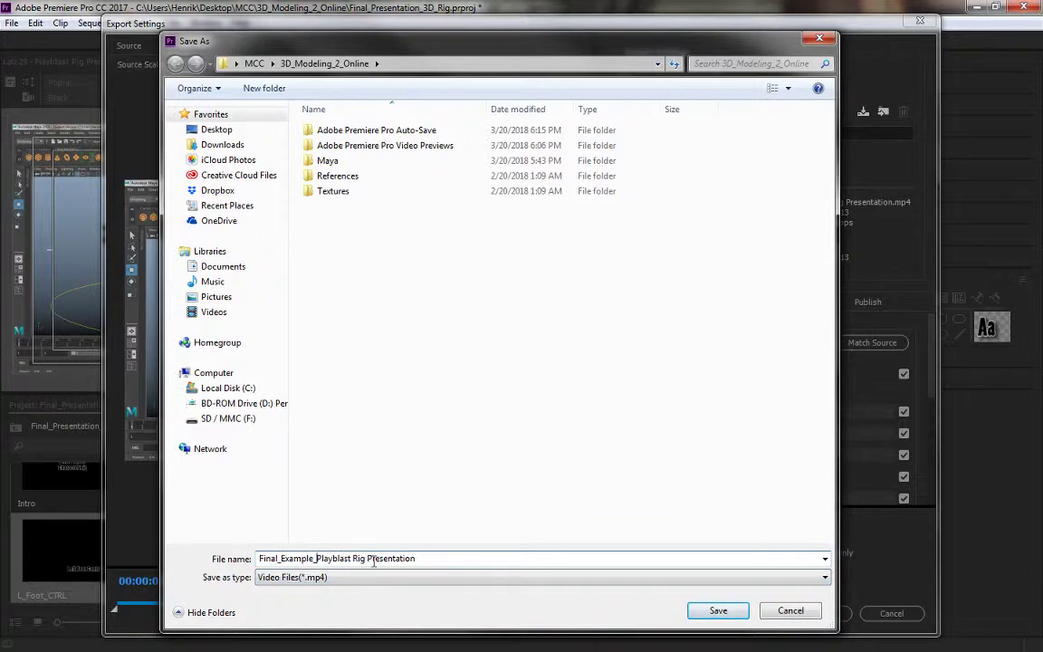
pyautogui.click(717, 609)
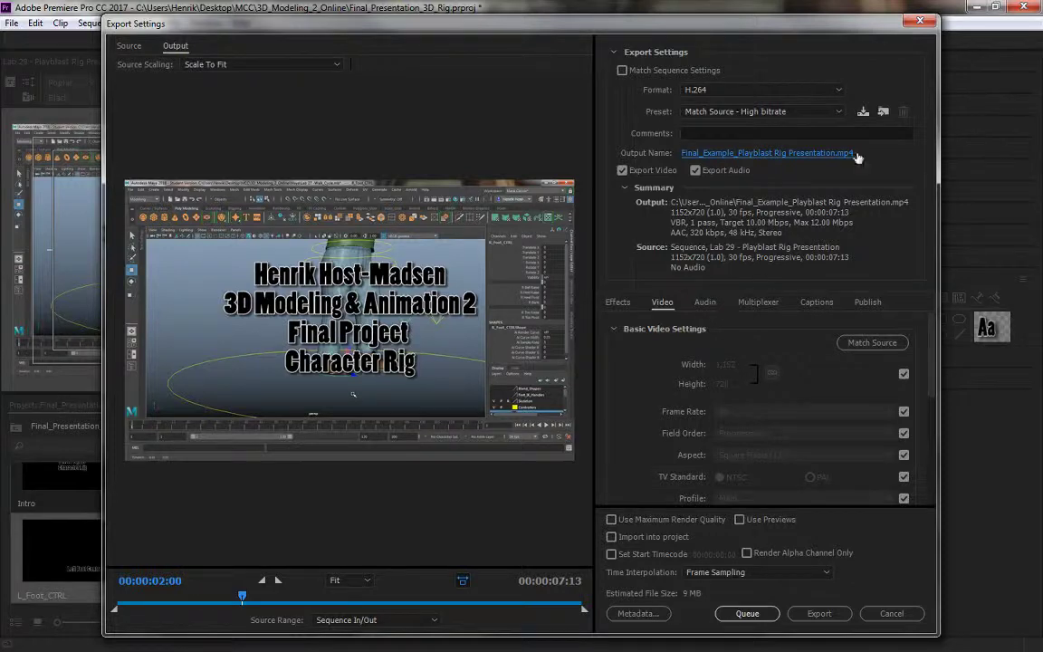
# Step: Choose H.264 as the export format, check the video and bitrate settings, and export the sequence
pyautogui.click(715, 90)
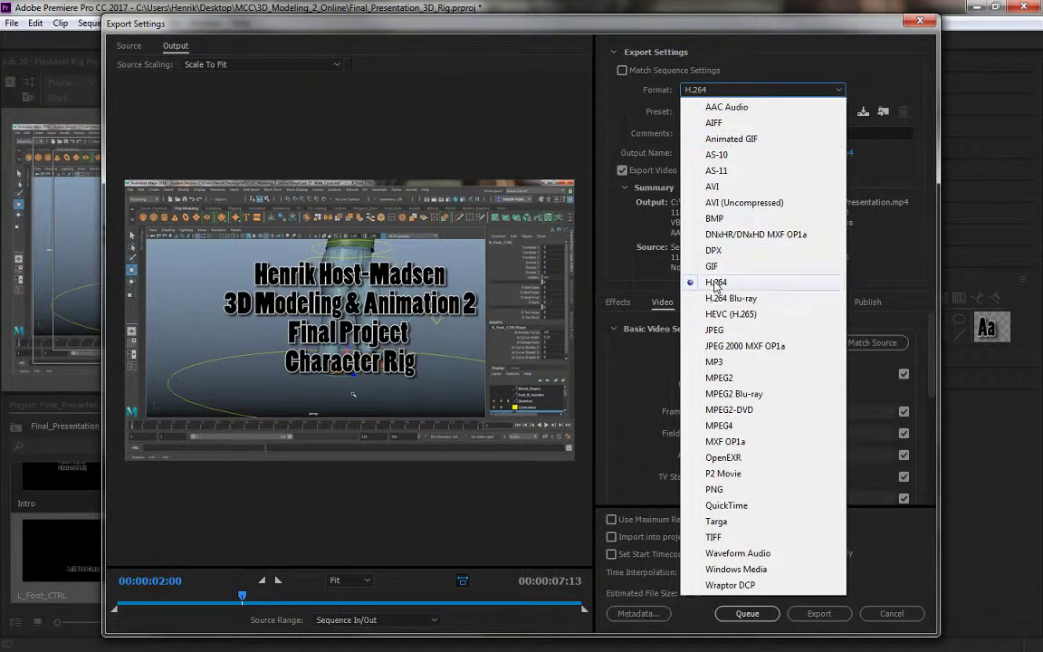
pyautogui.click(715, 282)
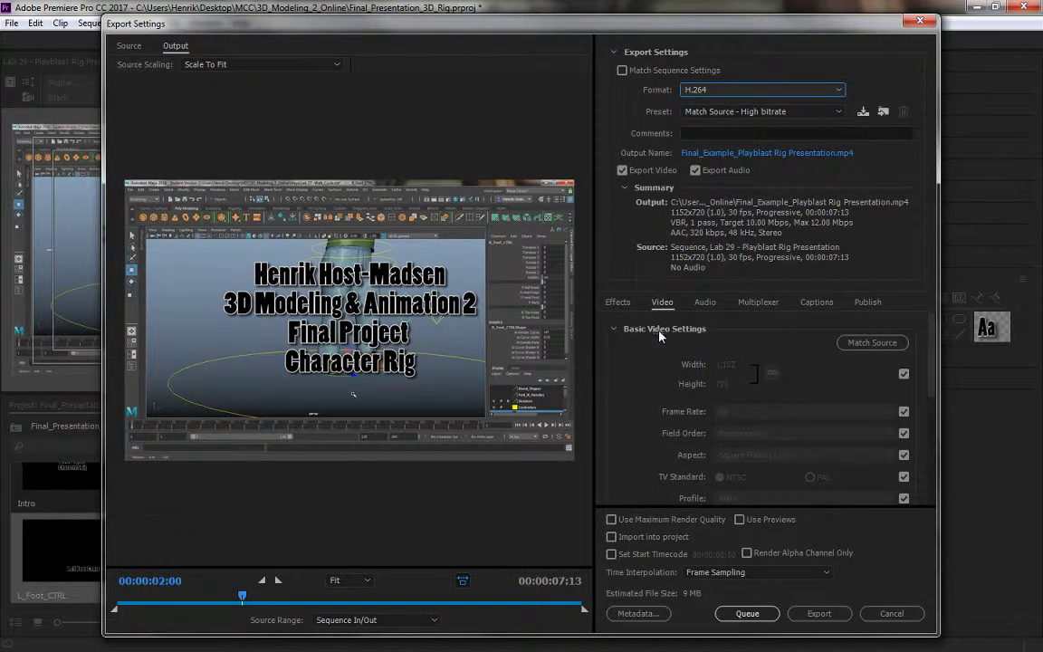
pyautogui.scroll(-5, 659, 339)
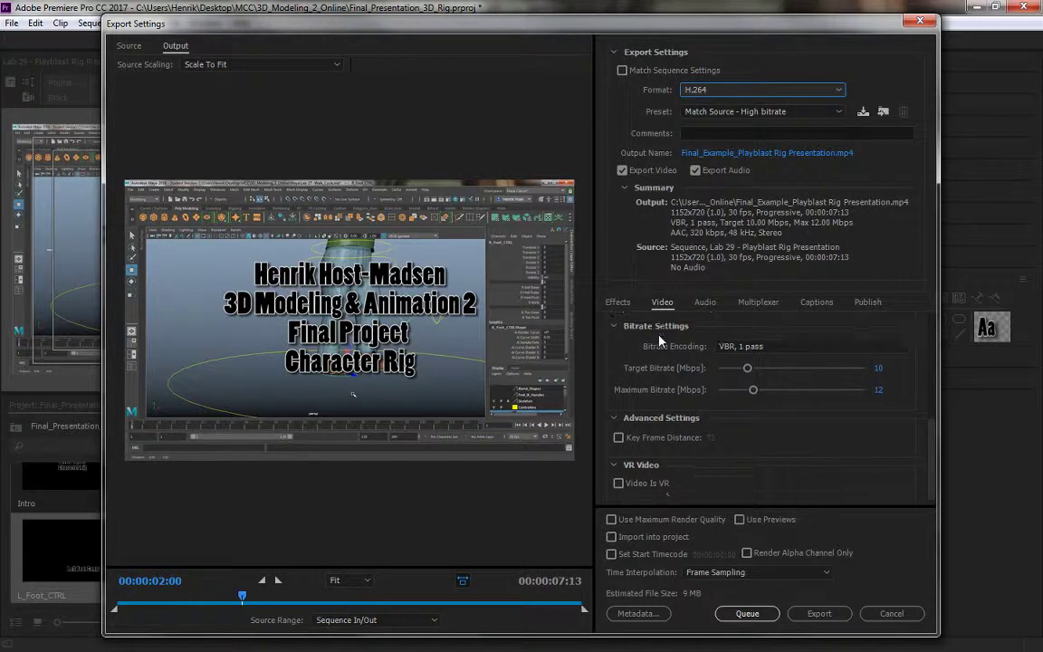
pyautogui.scroll(5, 659, 340)
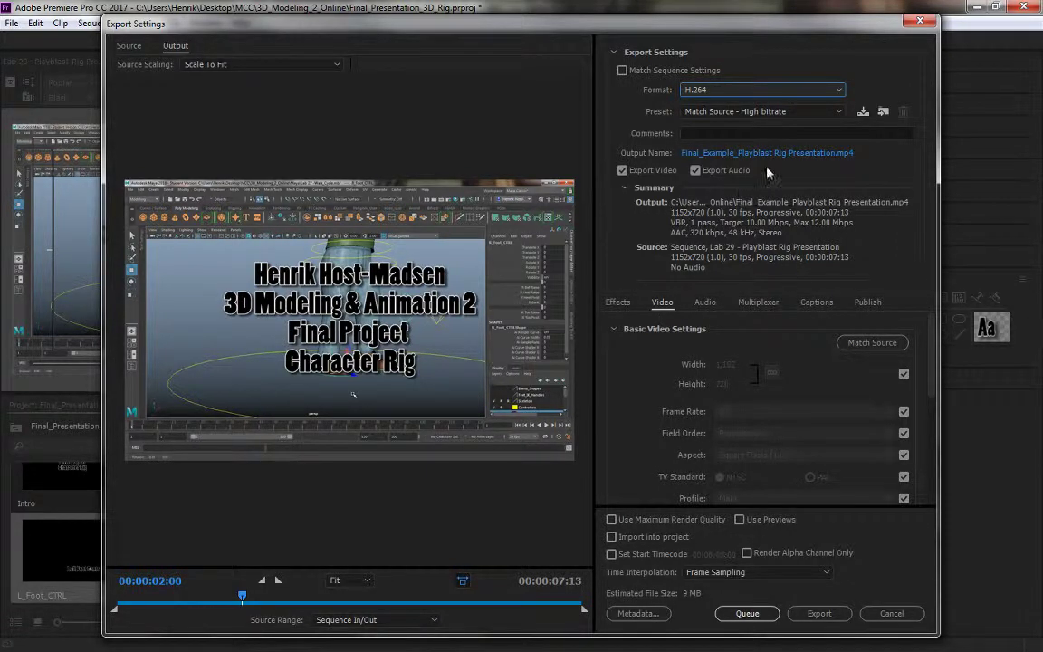
pyautogui.click(819, 613)
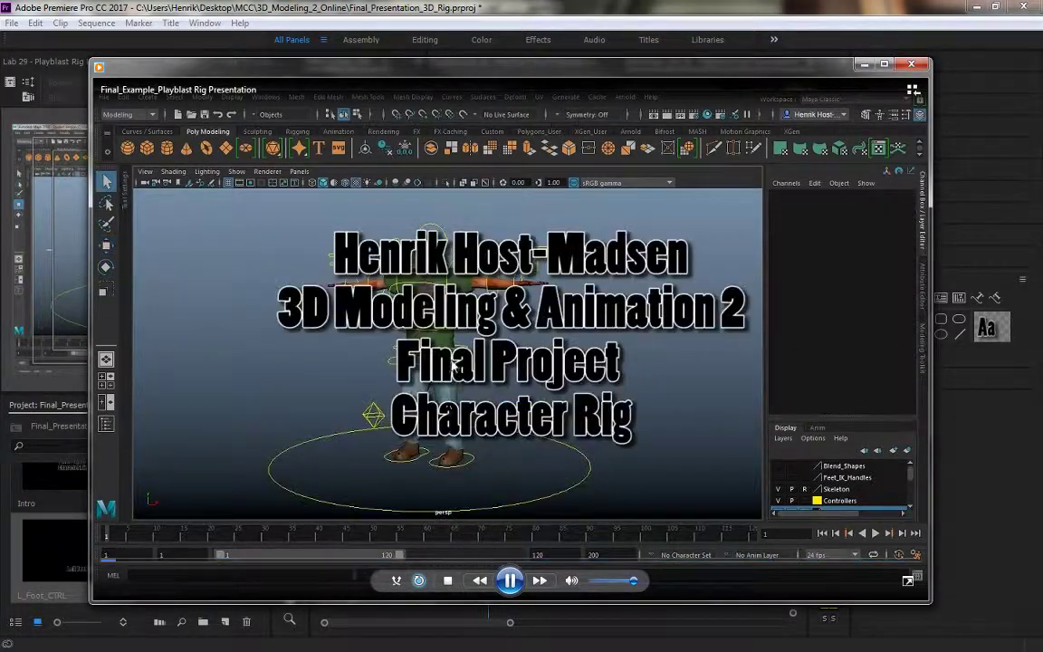
pyautogui.click(865, 65)
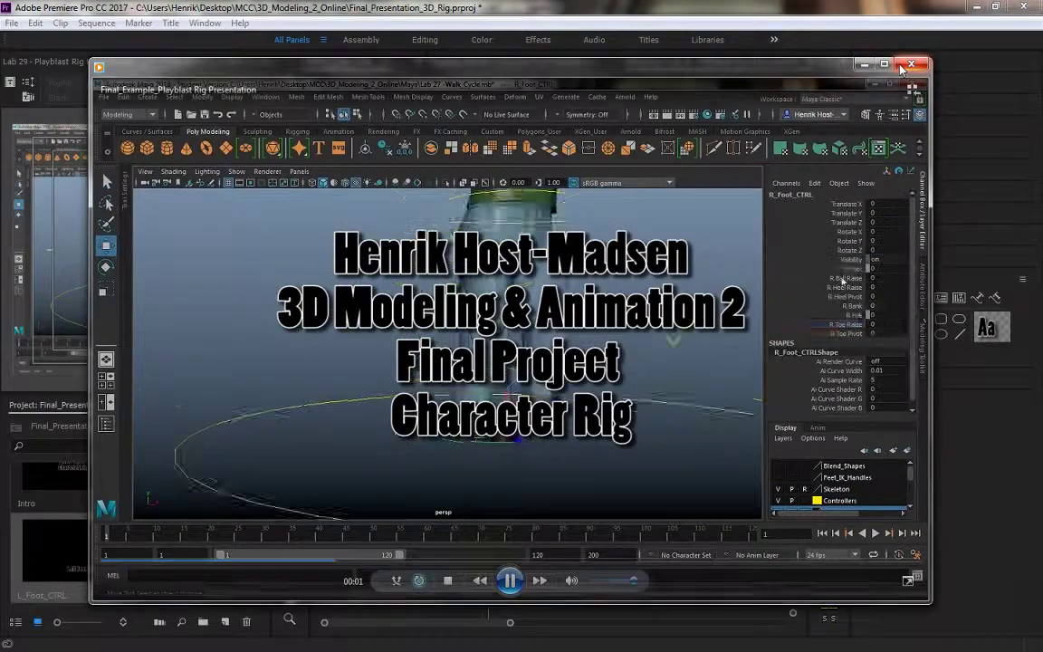